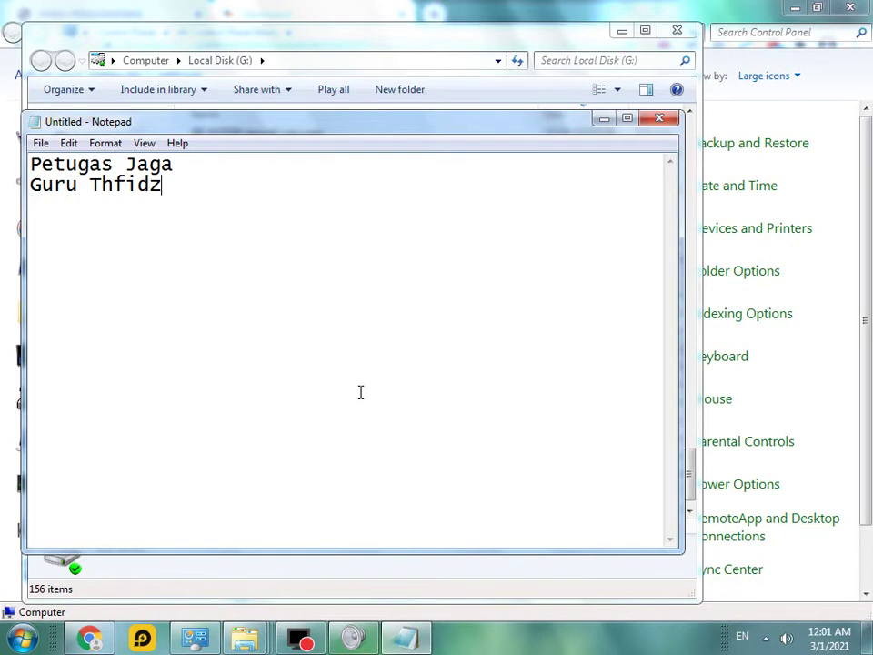
{"action": "left_click", "coordinate": [90, 639]}
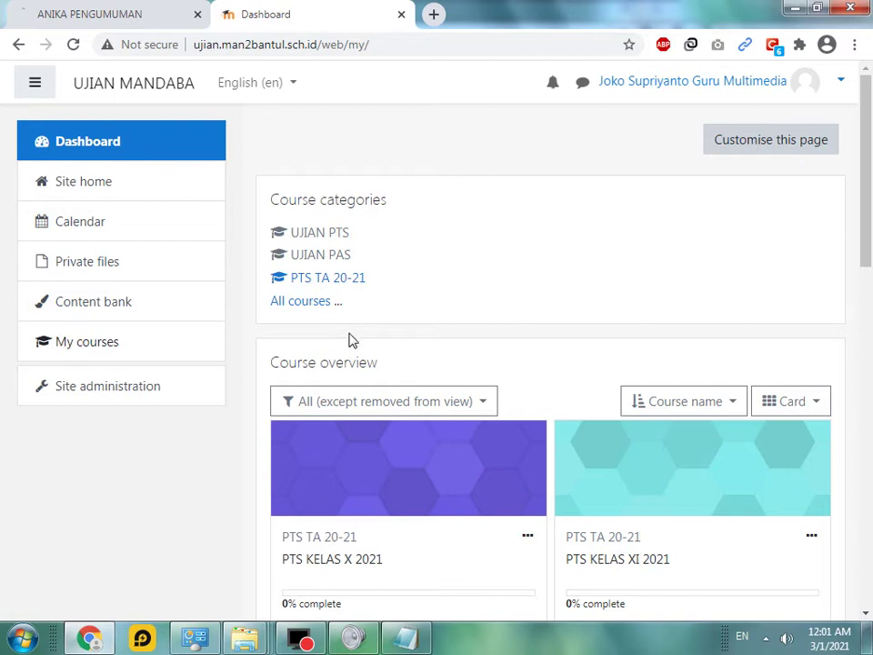
{"action": "left_click", "coordinate": [405, 636]}
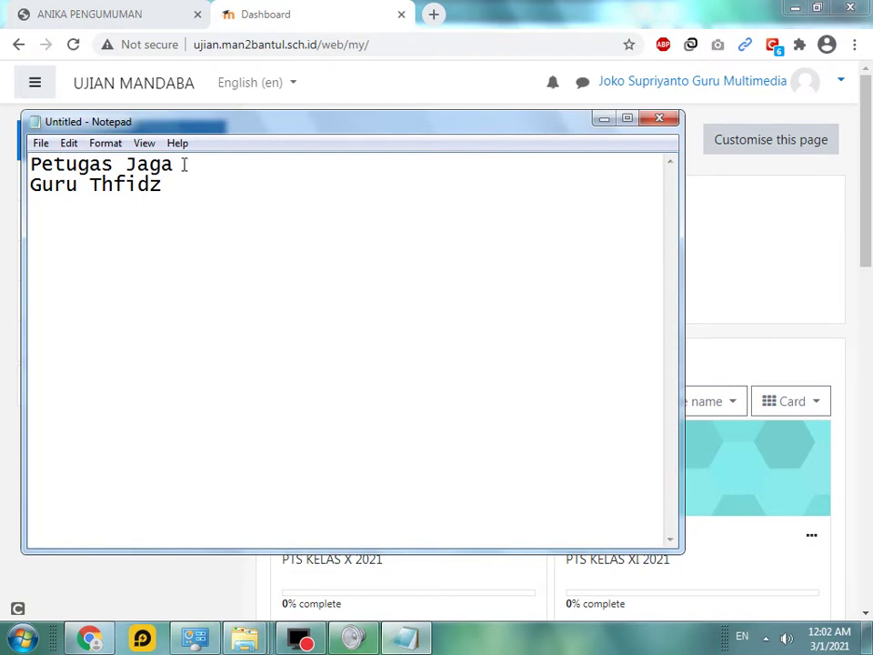
{"action": "left_click", "coordinate": [603, 119]}
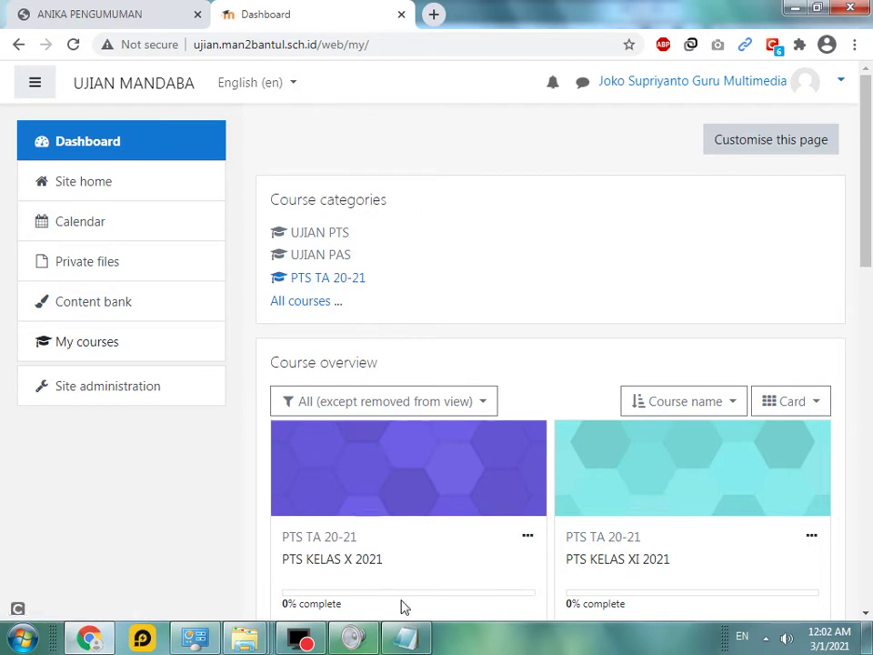
Switch to the untitled note in Notepad and append "=> 16:00" to the "Petugas Jaga" line.
{"action": "left_click", "coordinate": [413, 638]}
{"action": "left_click", "coordinate": [196, 171]}
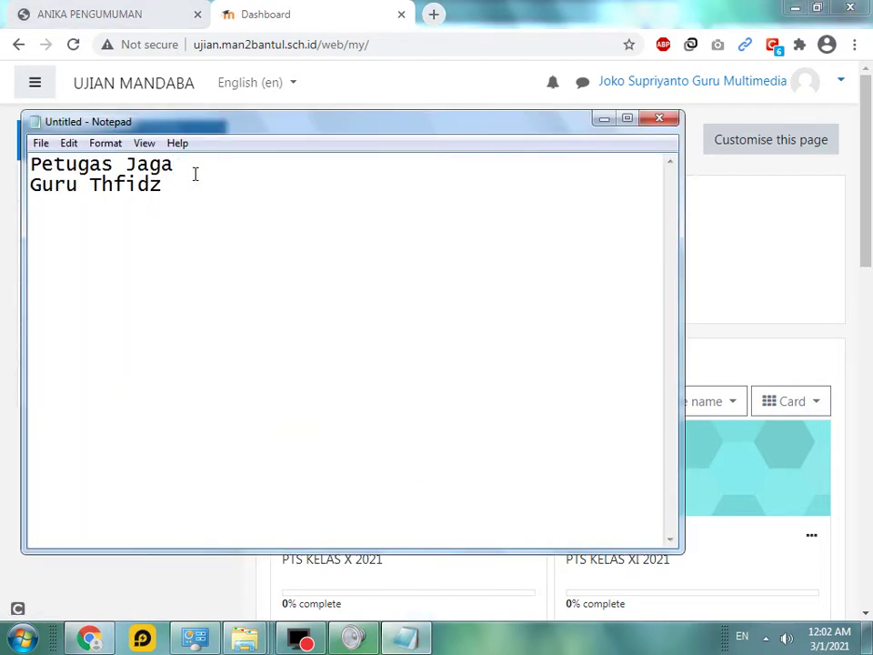
{"action": "type", "text": "=>"}
{"action": "type", "text": "16:00"}
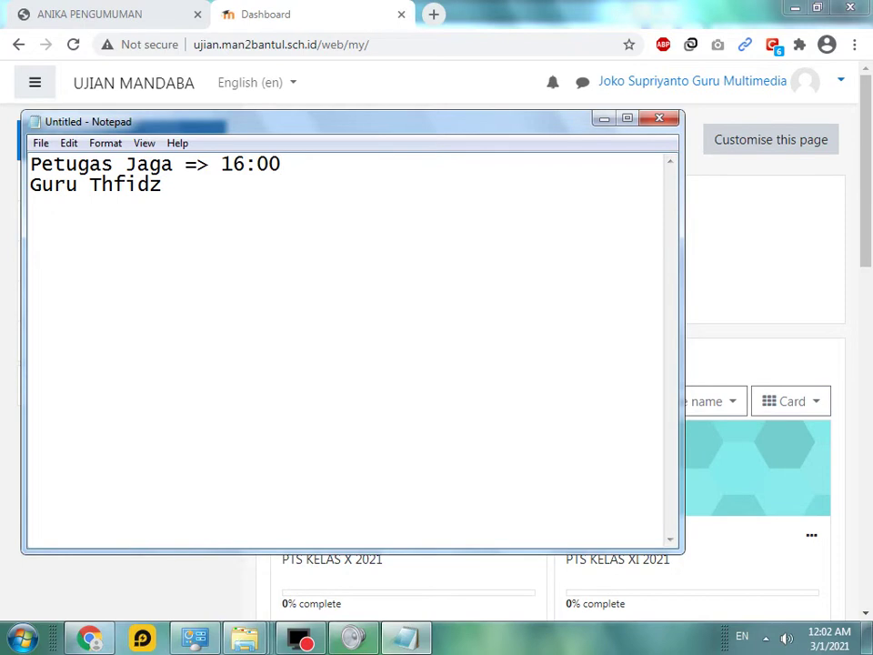
Change the time on the "Petugas Jaga" line to 15:00.
{"action": "key", "text": "Left"}
{"action": "key", "text": "Left"}
{"action": "key", "text": "Left"}
{"action": "key", "text": "Left"}
{"action": "key", "text": "Right"}
{"action": "key", "text": "BackSpace"}
{"action": "type", "text": "5"}
{"action": "left_click_drag", "start_coordinate": [222, 164], "coordinate": [209, 164]}
{"action": "left_click", "coordinate": [223, 164]}
{"action": "left_click", "coordinate": [305, 163]}
Insert a new first line in the note reading "presensi ujian 7:00 - 23:55".
{"action": "left_click", "coordinate": [30, 169]}
{"action": "key", "text": "Return"}
{"action": "left_click", "coordinate": [30, 163]}
{"action": "type", "text": "prese"}
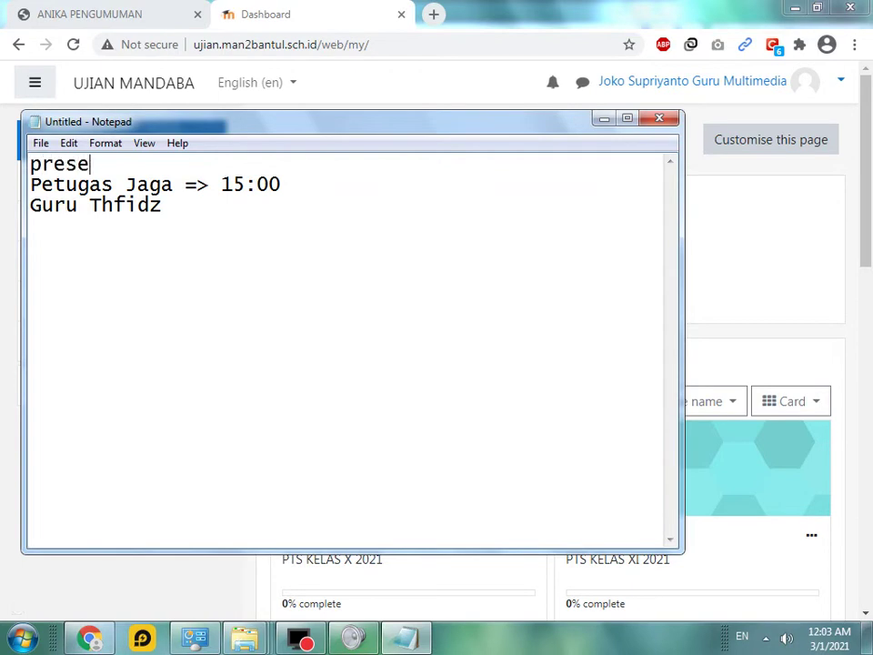
{"action": "type", "text": "nsi ujian"}
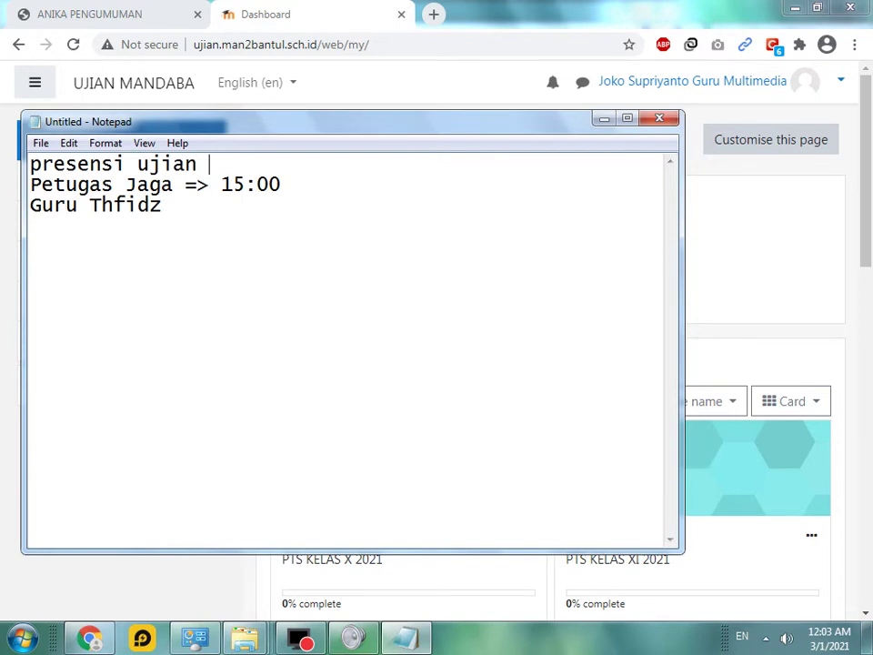
{"action": "type", "text": "7:00 - 23:55"}
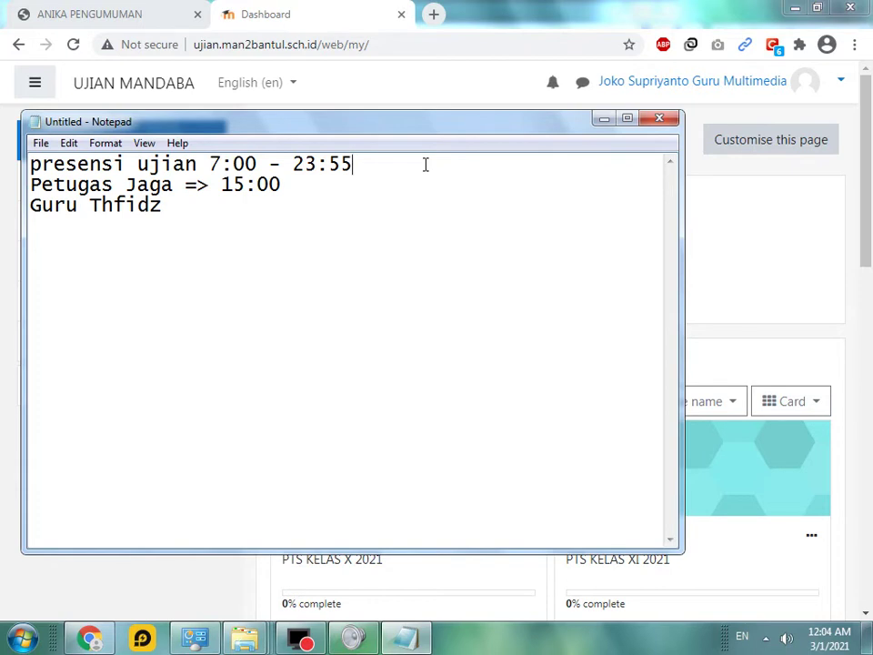
{"action": "left_click_drag", "start_coordinate": [209, 164], "coordinate": [354, 162]}
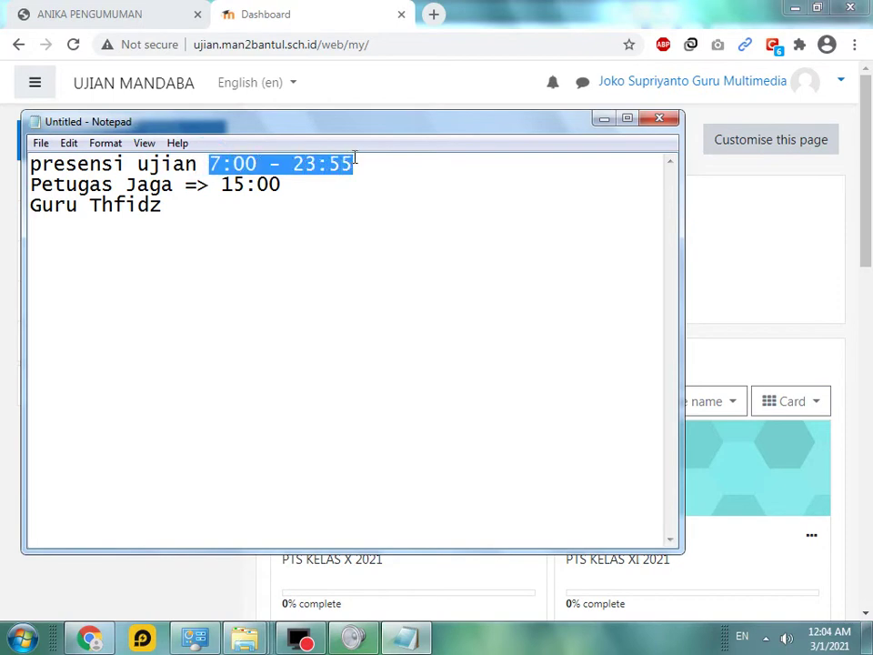
{"action": "left_click", "coordinate": [391, 166]}
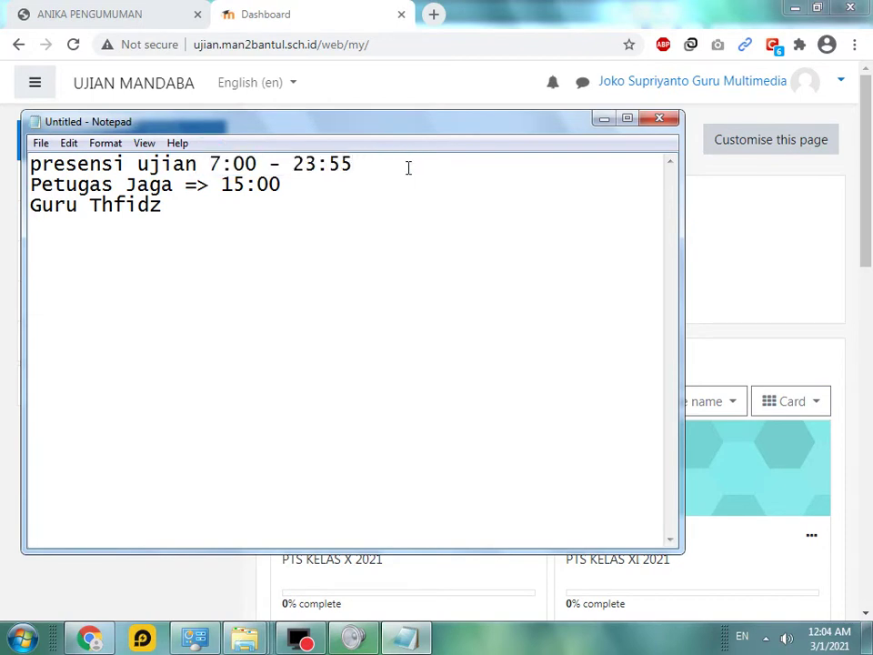
Add "=>presensi => melihat proses ujian" after 15:00 on the "Petugas Jaga" line and widen the window so it fits on one line.
{"action": "left_click", "coordinate": [312, 185]}
{"action": "type", "text": "=> melihat proses ujian"}
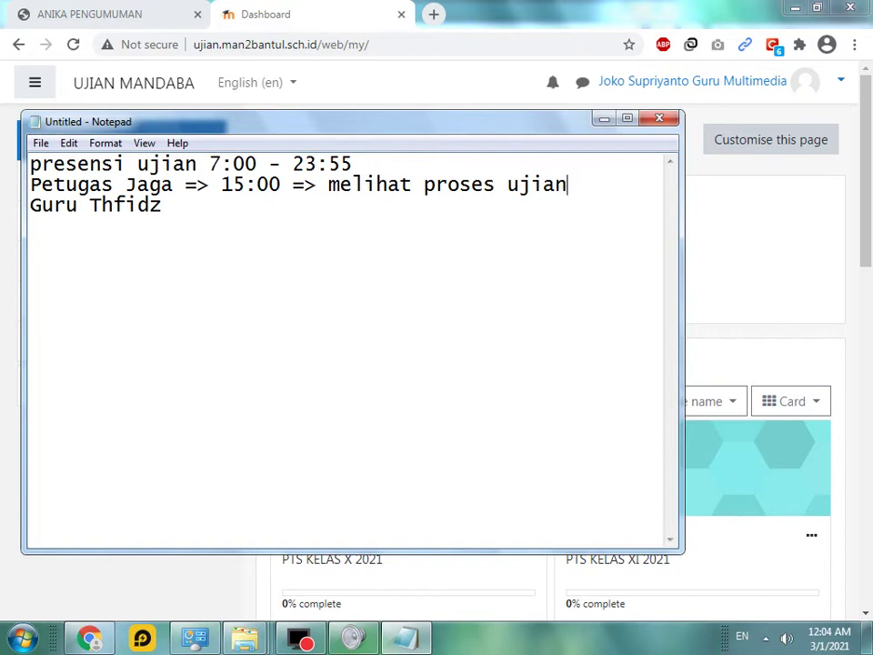
{"action": "left_click", "coordinate": [316, 185]}
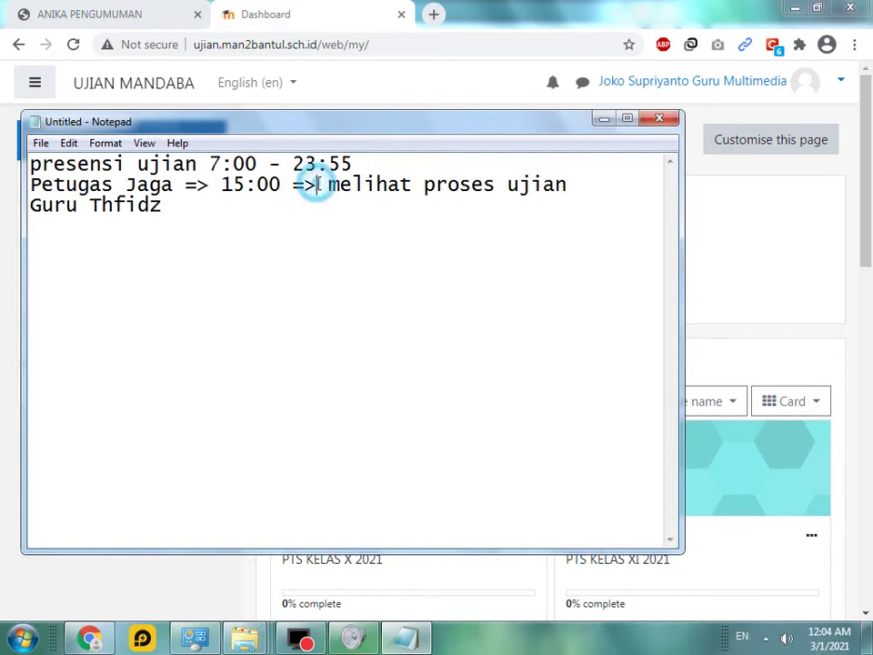
{"action": "type", "text": "presensi "}
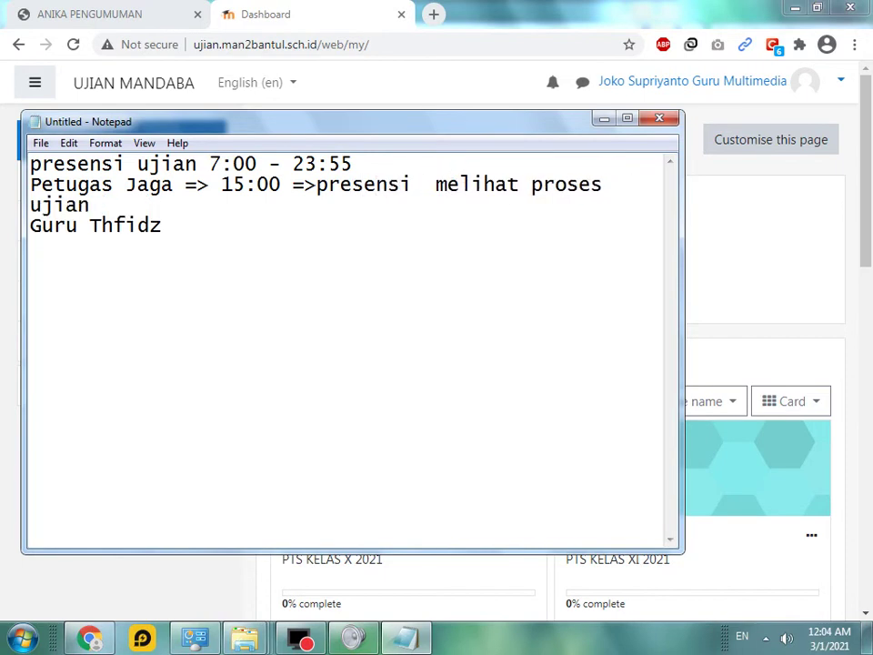
{"action": "type", "text": "="}
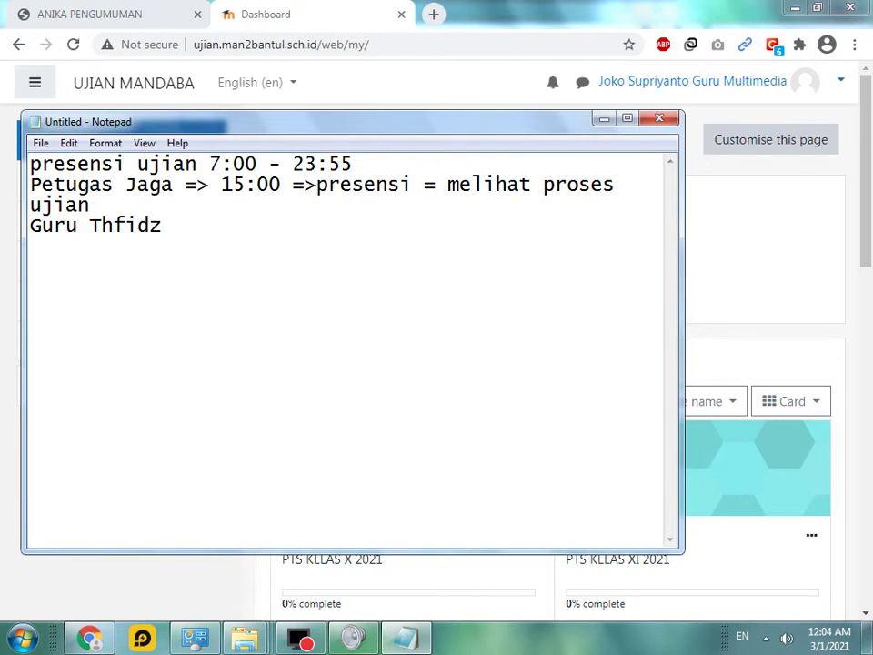
{"action": "type", "text": ">"}
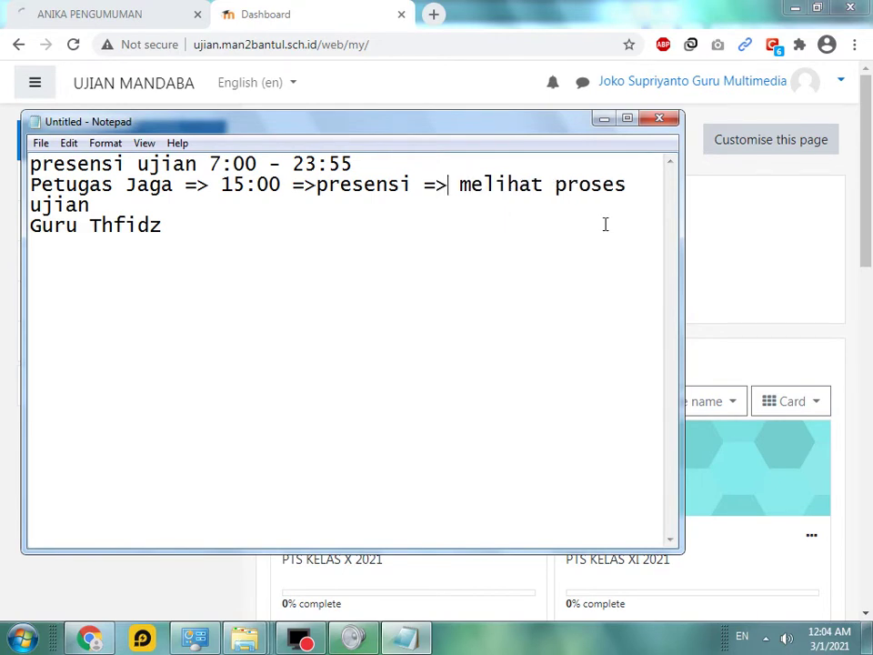
{"action": "left_click_drag", "start_coordinate": [681, 242], "coordinate": [808, 240]}
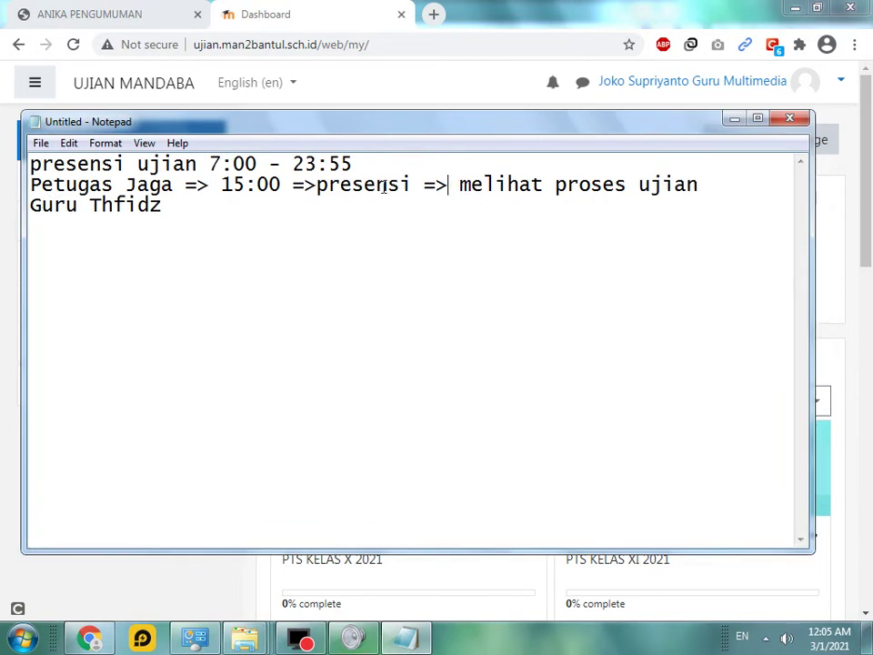
{"action": "left_click_drag", "start_coordinate": [414, 183], "coordinate": [278, 189]}
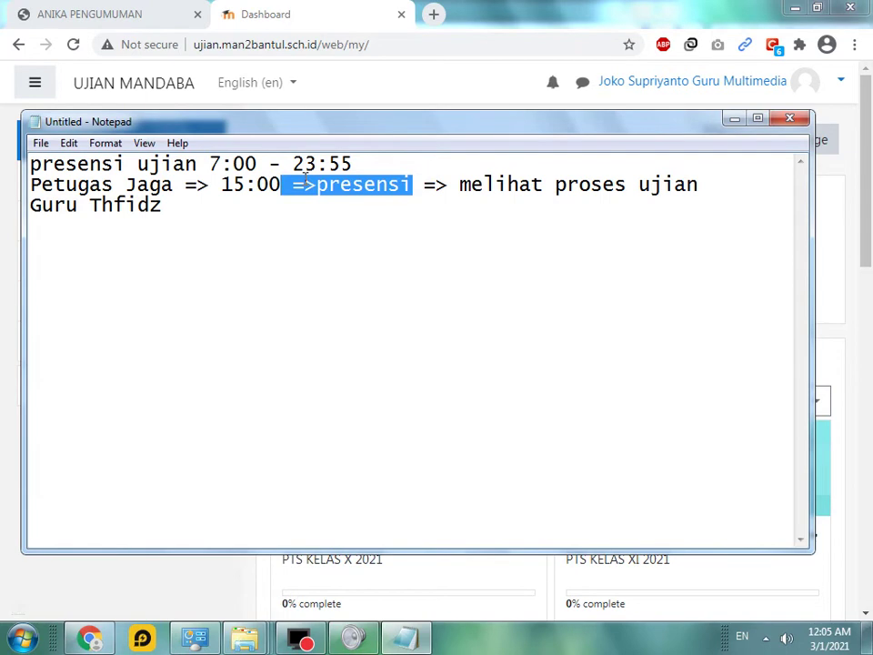
Switch to the Moodle dashboard in Chrome, open the PTS KELAS X 2021 course in category PTS TA 20-21, and hide the navigation drawer.
{"action": "left_click", "coordinate": [296, 12]}
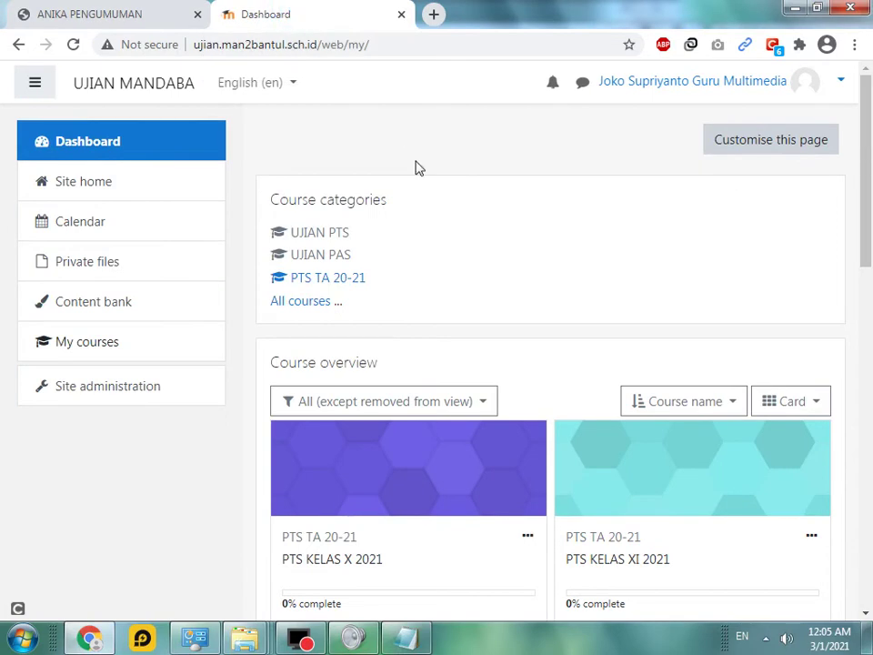
{"action": "left_click", "coordinate": [342, 282]}
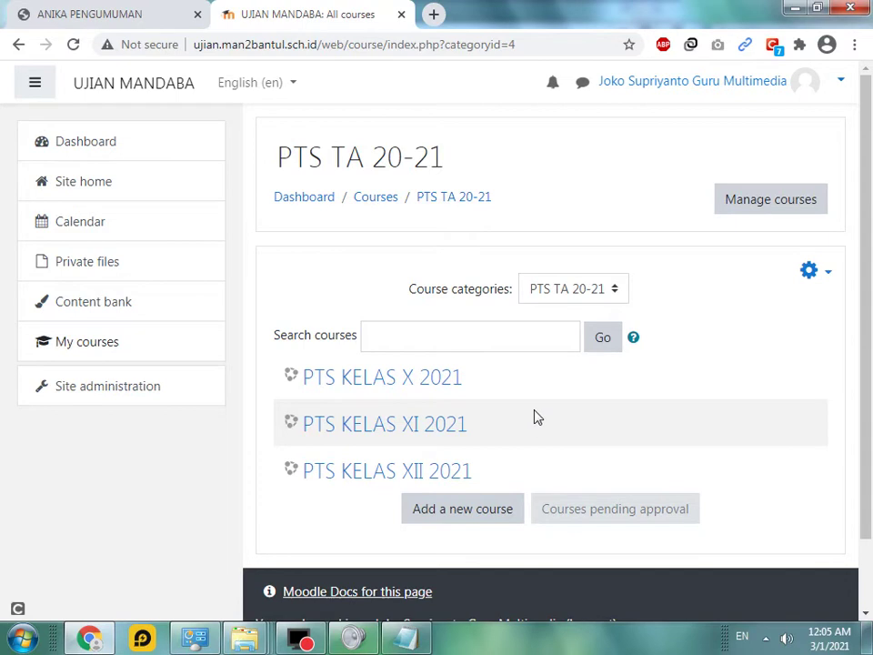
{"action": "left_click", "coordinate": [434, 383]}
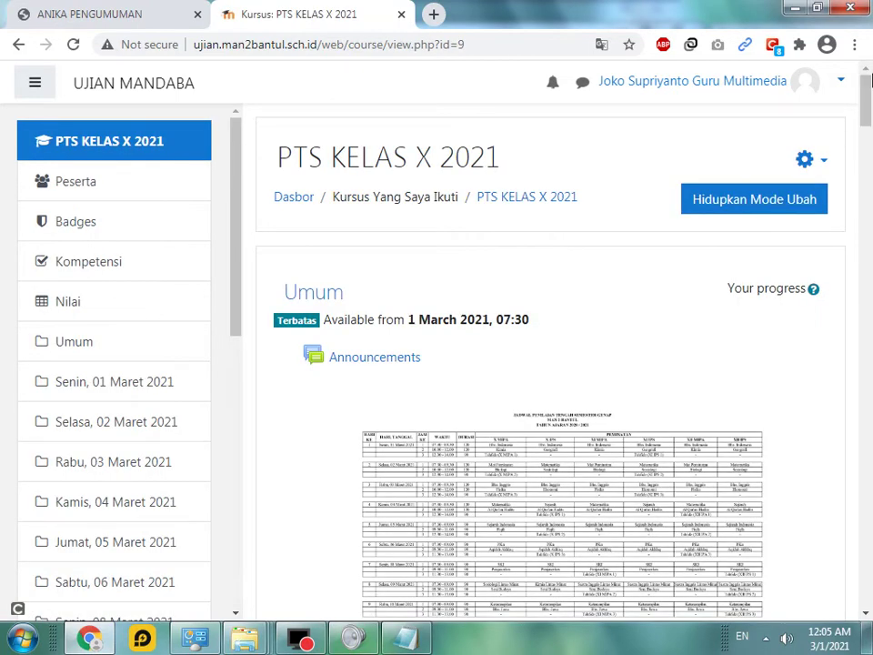
{"action": "left_click", "coordinate": [32, 80]}
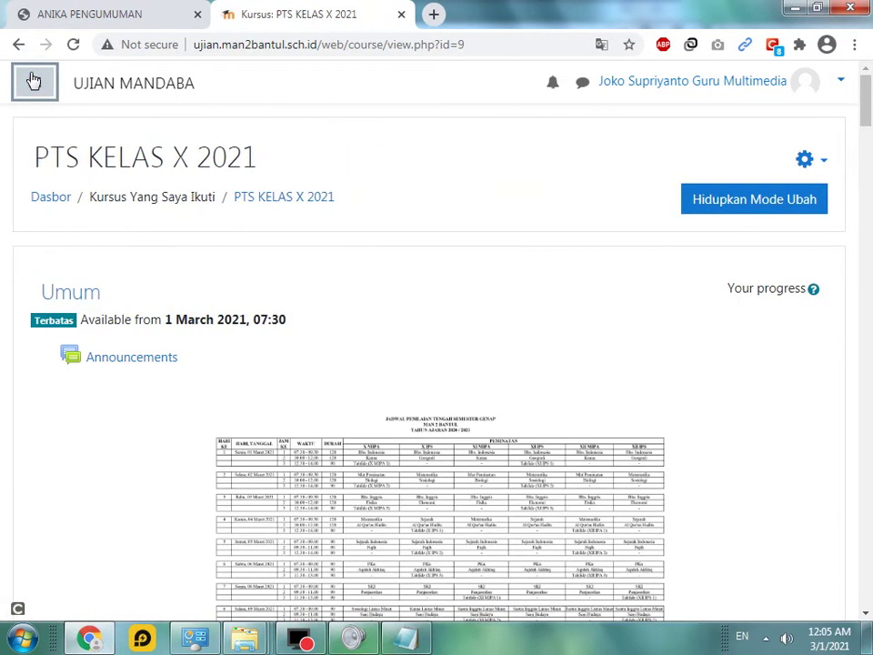
{"action": "scroll", "coordinate": [536, 373], "scroll_direction": "down", "scroll_amount": 5}
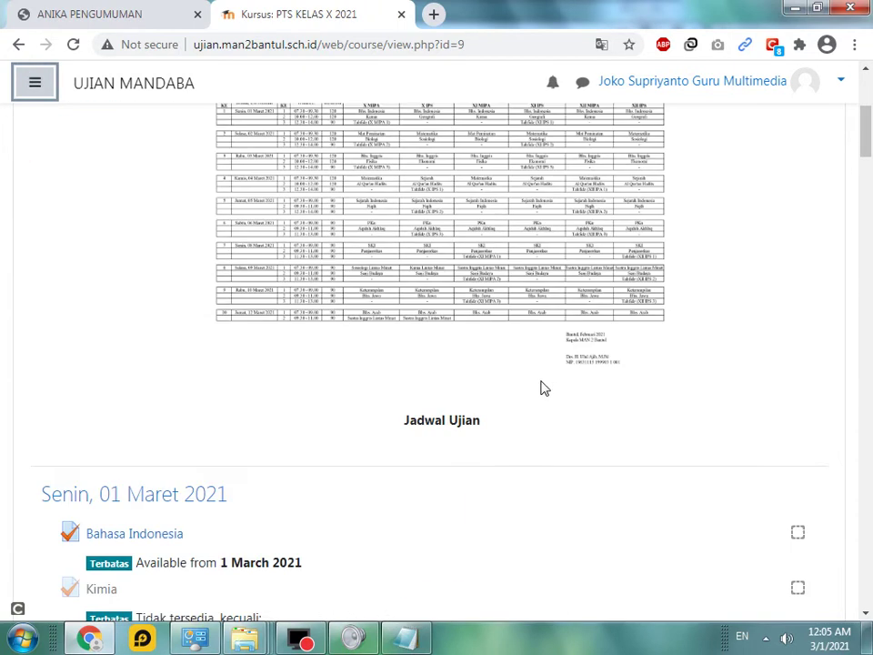
{"action": "scroll", "coordinate": [591, 327], "scroll_direction": "up", "scroll_amount": 2}
{"action": "left_click", "coordinate": [854, 43]}
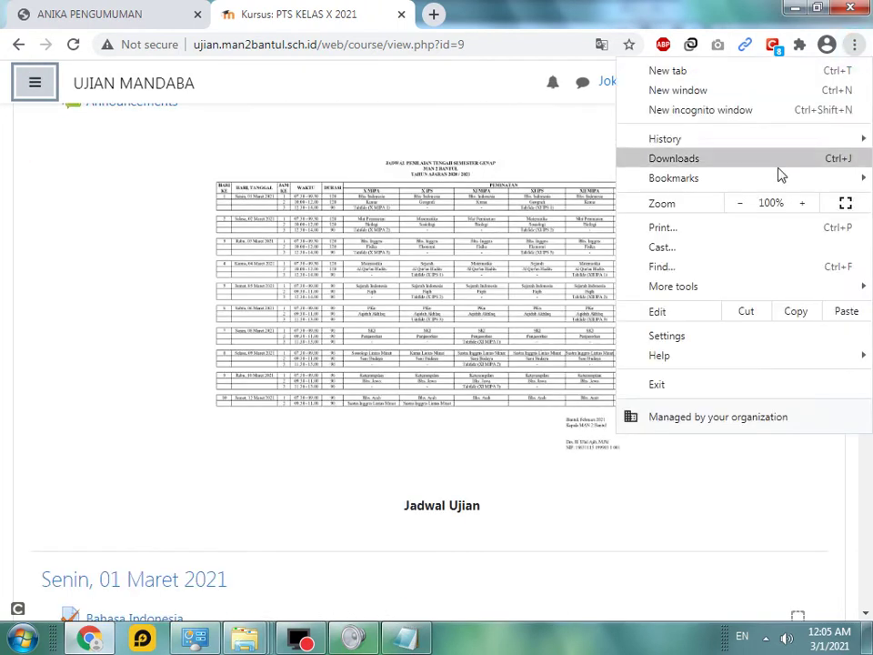
{"action": "left_click", "coordinate": [742, 203]}
{"action": "left_click", "coordinate": [742, 204]}
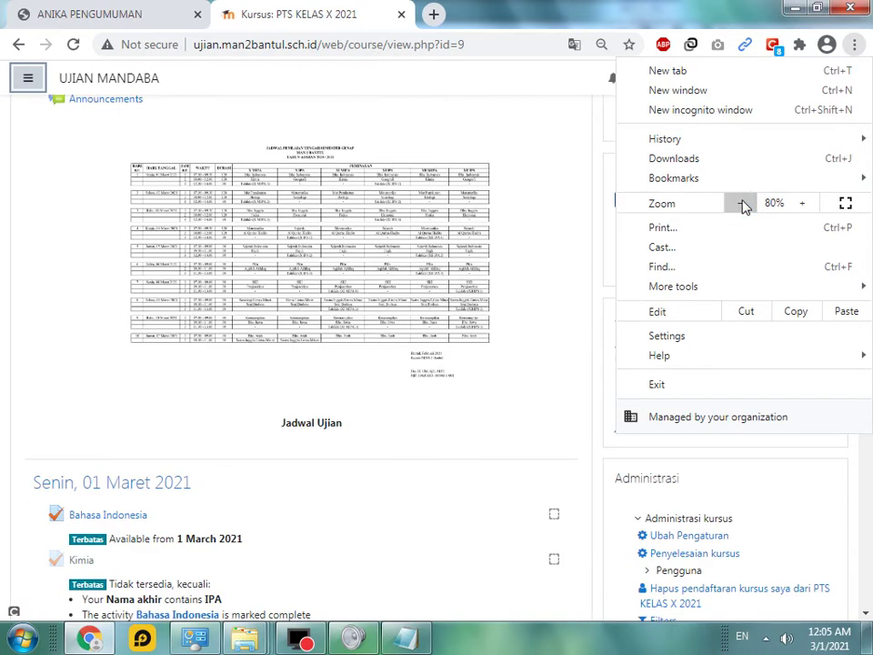
{"action": "left_click", "coordinate": [555, 72]}
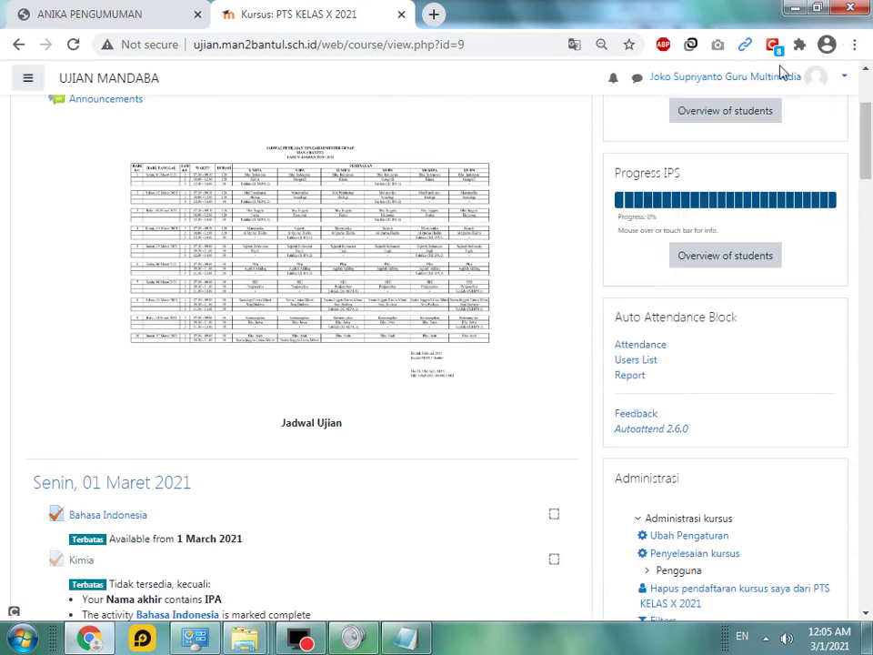
{"action": "left_click", "coordinate": [853, 44]}
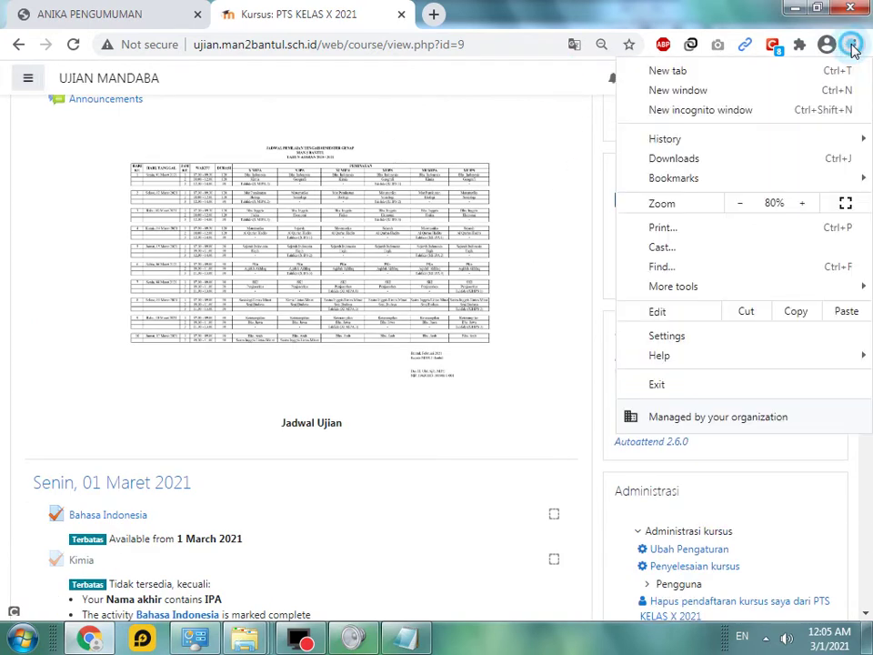
{"action": "left_click", "coordinate": [802, 204]}
{"action": "left_click", "coordinate": [802, 204]}
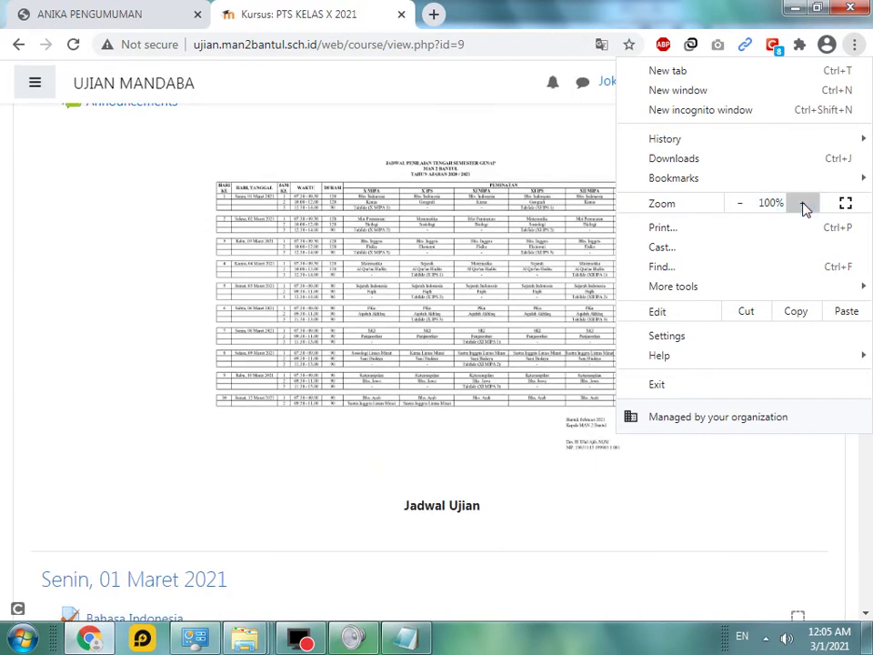
{"action": "left_click", "coordinate": [468, 66]}
{"action": "scroll", "coordinate": [866, 82], "scroll_direction": "up", "scroll_amount": 3}
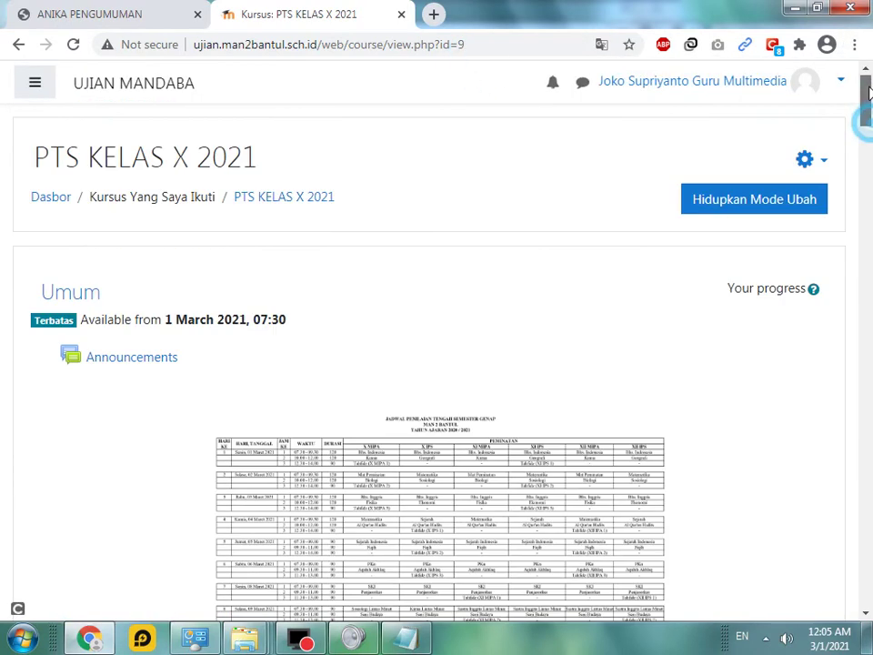
{"action": "left_click_drag", "start_coordinate": [866, 88], "coordinate": [867, 7]}
Set the browser zoom to 80% so the course's side blocks are shown next to the content.
{"action": "left_click", "coordinate": [853, 44]}
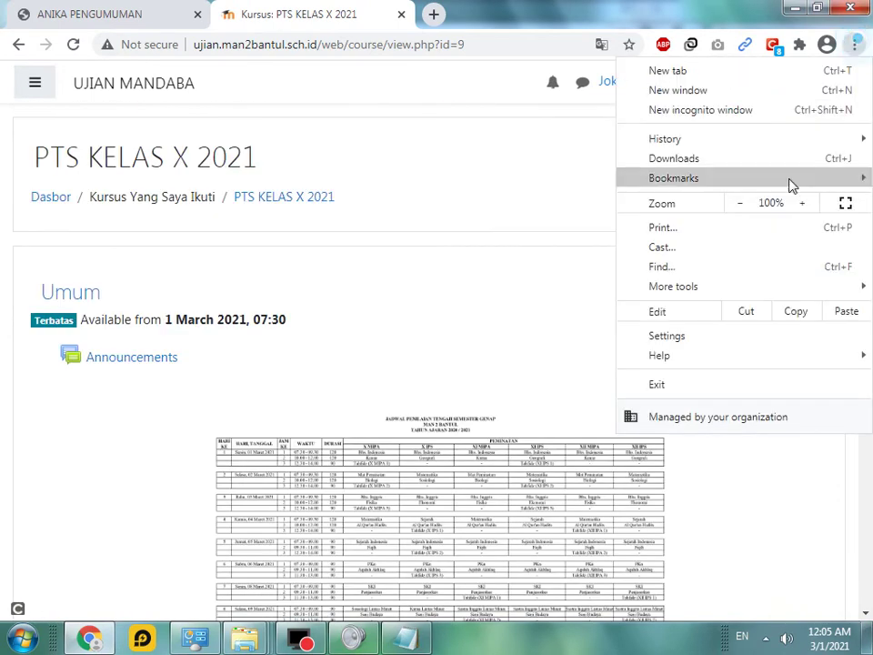
{"action": "left_click", "coordinate": [740, 203]}
{"action": "left_click", "coordinate": [740, 202]}
{"action": "left_click", "coordinate": [413, 134]}
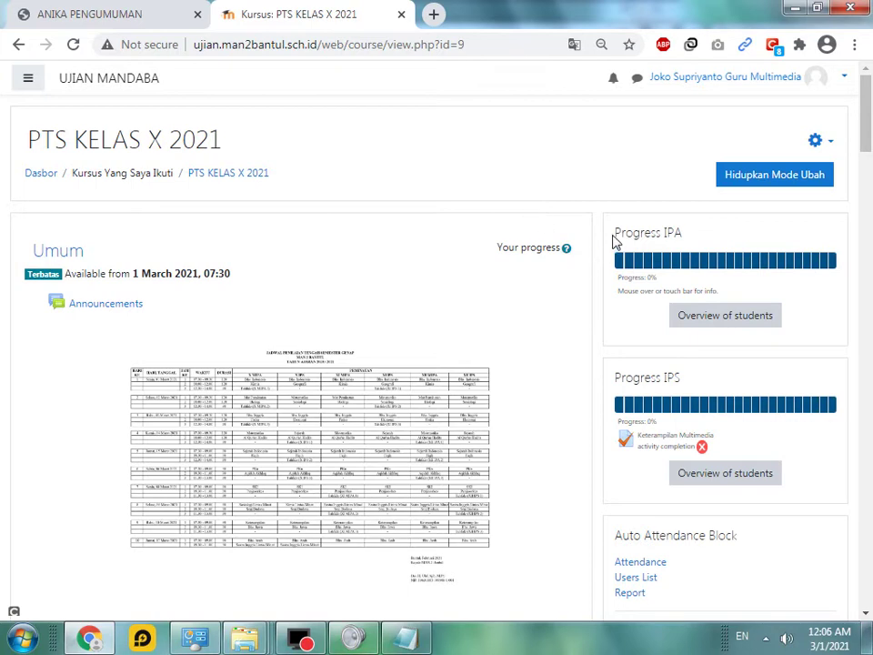
View the Users List of the Auto Attendance Block and return to the course page.
{"action": "scroll", "coordinate": [591, 345], "scroll_direction": "down", "scroll_amount": 1}
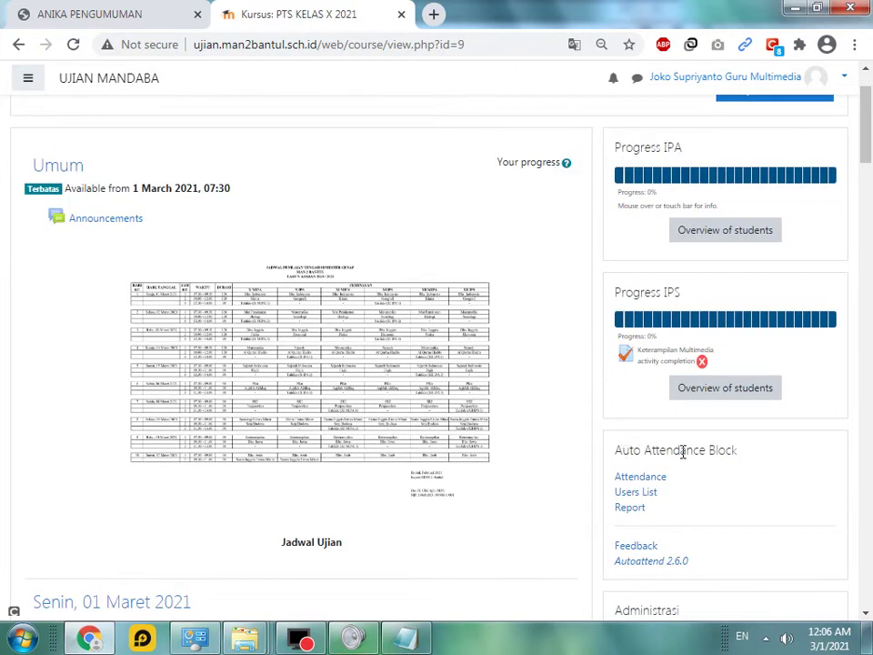
{"action": "left_click", "coordinate": [637, 493]}
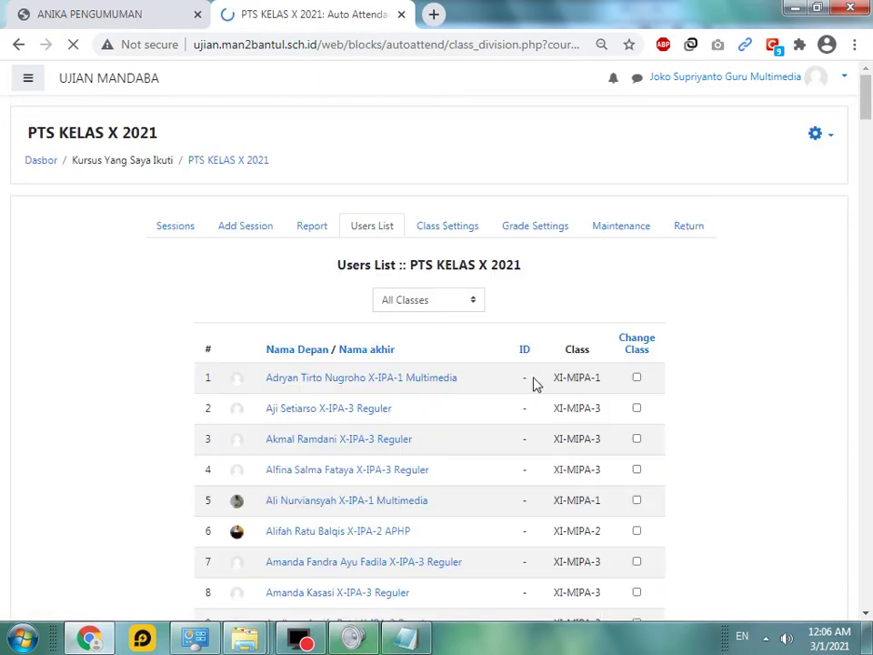
{"action": "left_click", "coordinate": [18, 43]}
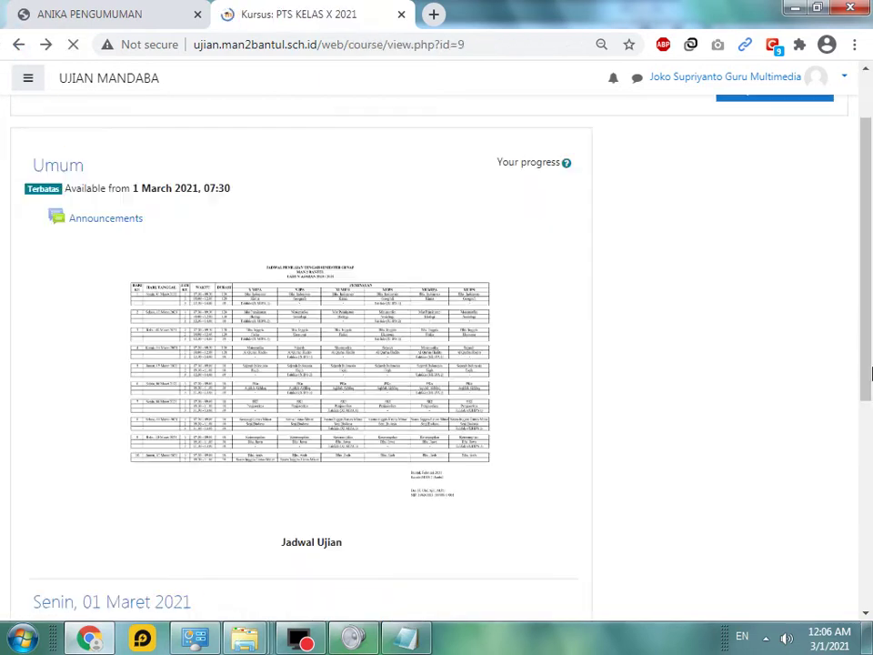
Open the attendance report of the Auto Attendance Block for PTS KELAS X 2021, and switch back to Notepad.
{"action": "scroll", "coordinate": [817, 413], "scroll_direction": "down", "scroll_amount": 1}
{"action": "left_click", "coordinate": [627, 411]}
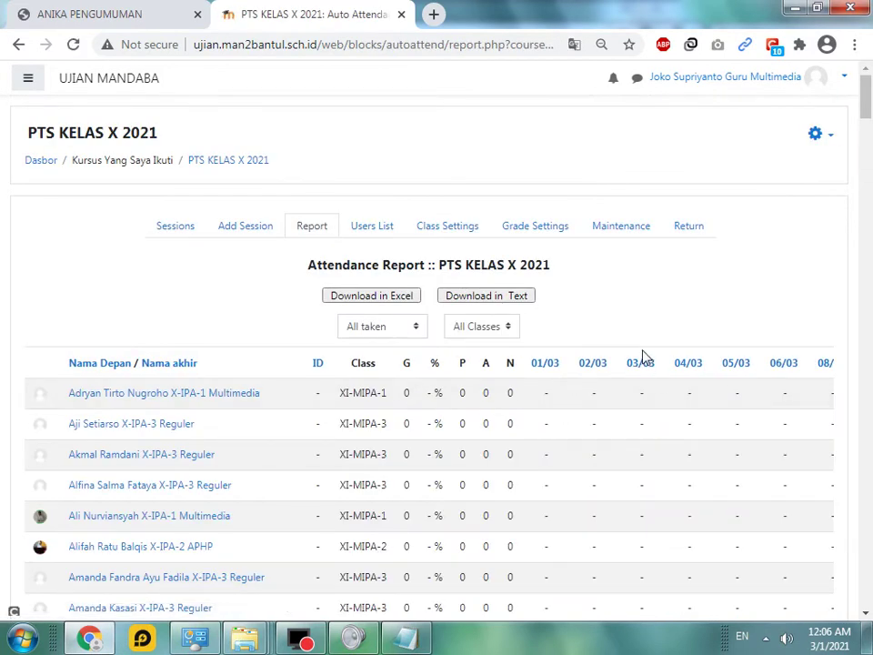
{"action": "left_click", "coordinate": [402, 638]}
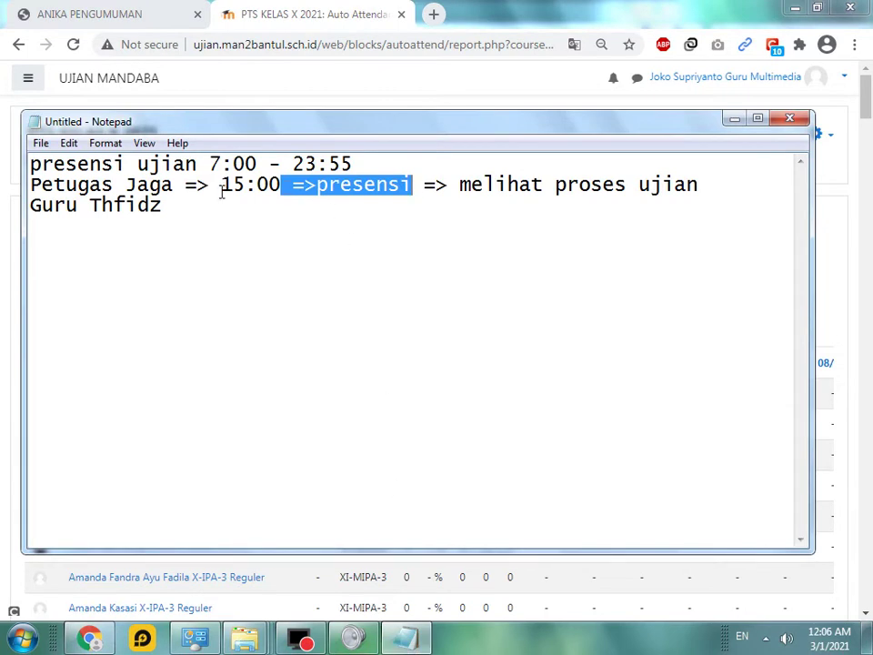
Switch to the attendance report in Chrome and filter it to class XI-MIPA-1.
{"action": "left_click", "coordinate": [327, 14]}
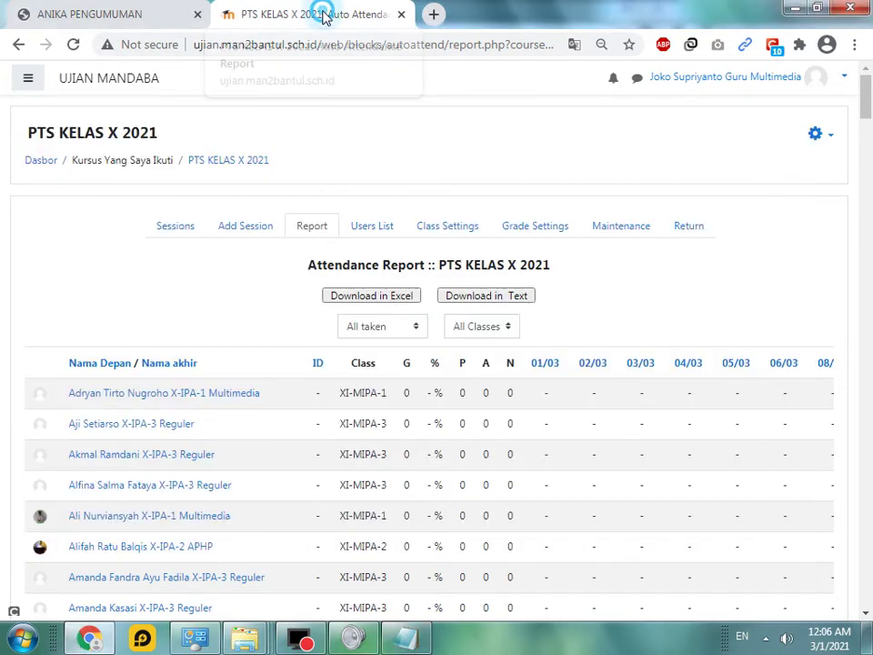
{"action": "left_click", "coordinate": [474, 329]}
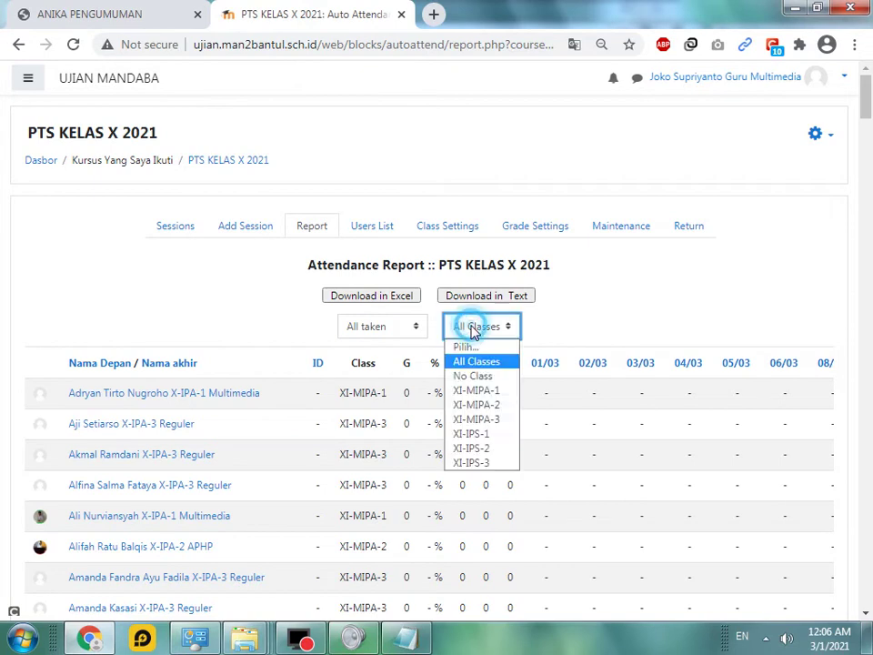
{"action": "left_click", "coordinate": [476, 391]}
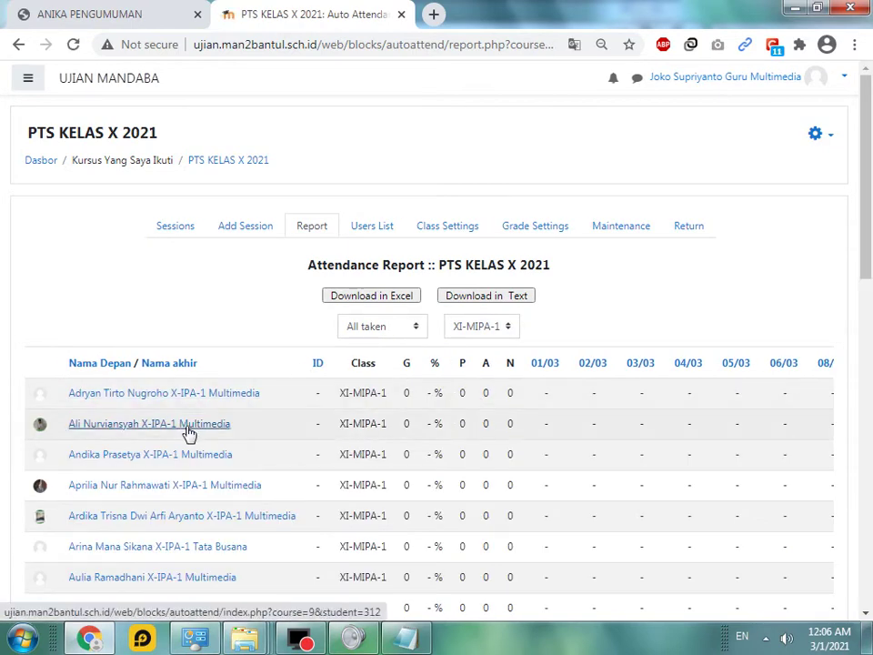
View the Class Settings of the Auto Attendance Block, and filter the Users List to class X-MIPA-1.
{"action": "left_click", "coordinate": [446, 226]}
{"action": "left_click", "coordinate": [380, 233]}
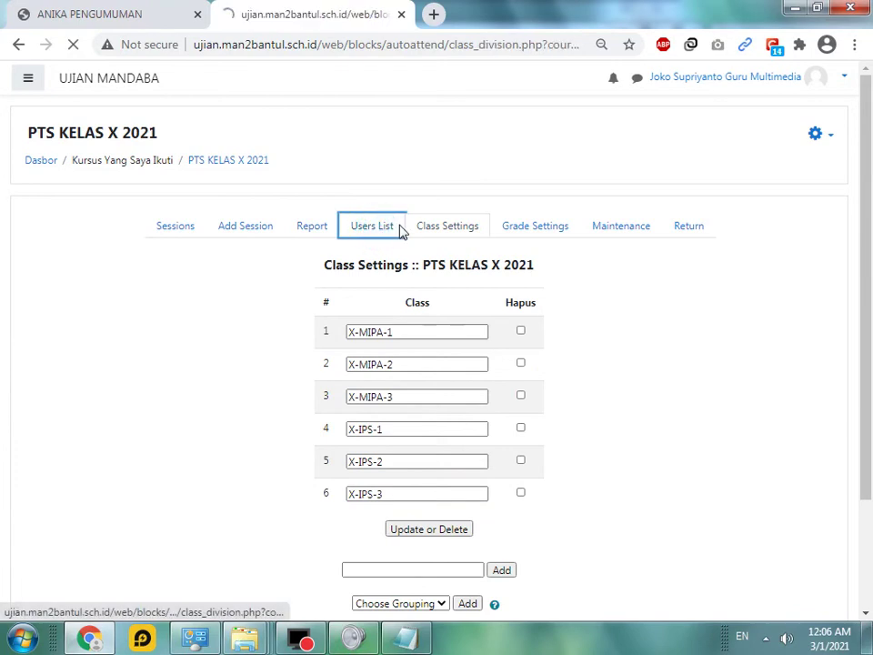
{"action": "left_click", "coordinate": [471, 301]}
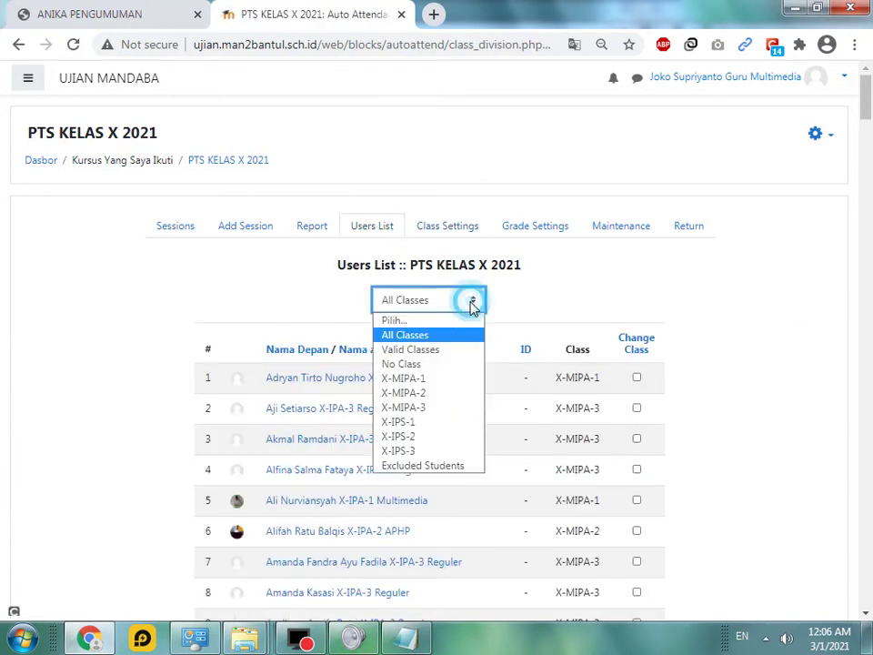
{"action": "left_click", "coordinate": [421, 380]}
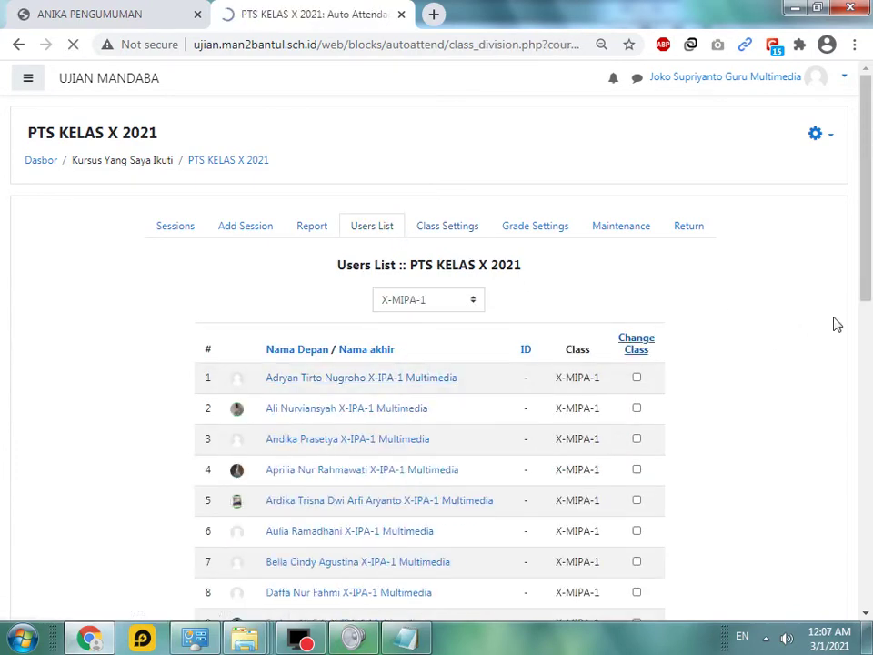
{"action": "scroll", "coordinate": [868, 186], "scroll_direction": "down", "scroll_amount": 1}
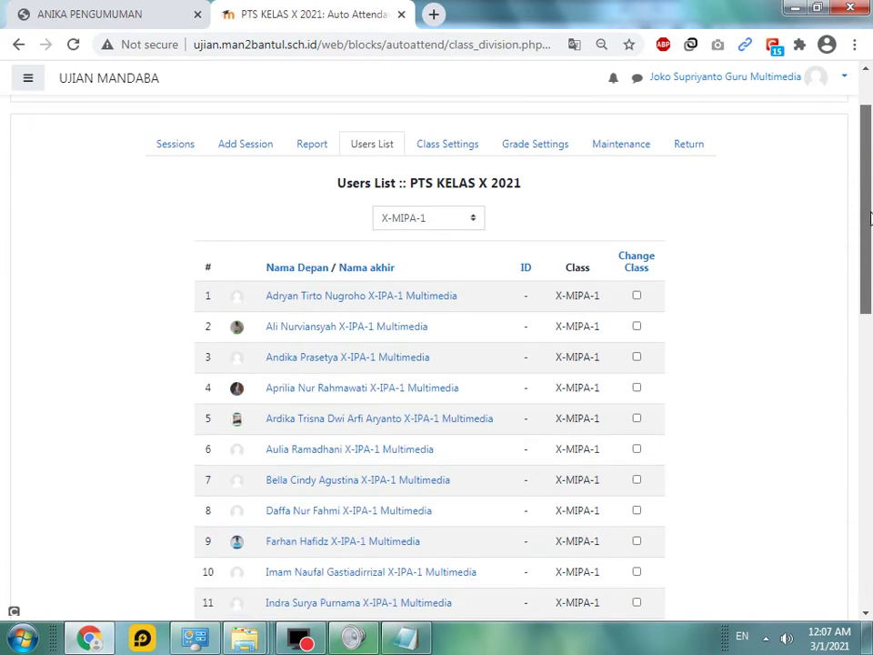
Open the attendance report for class X-MIPA-1, look through the student rows, and highlight the P column heading.
{"action": "left_click", "coordinate": [312, 146]}
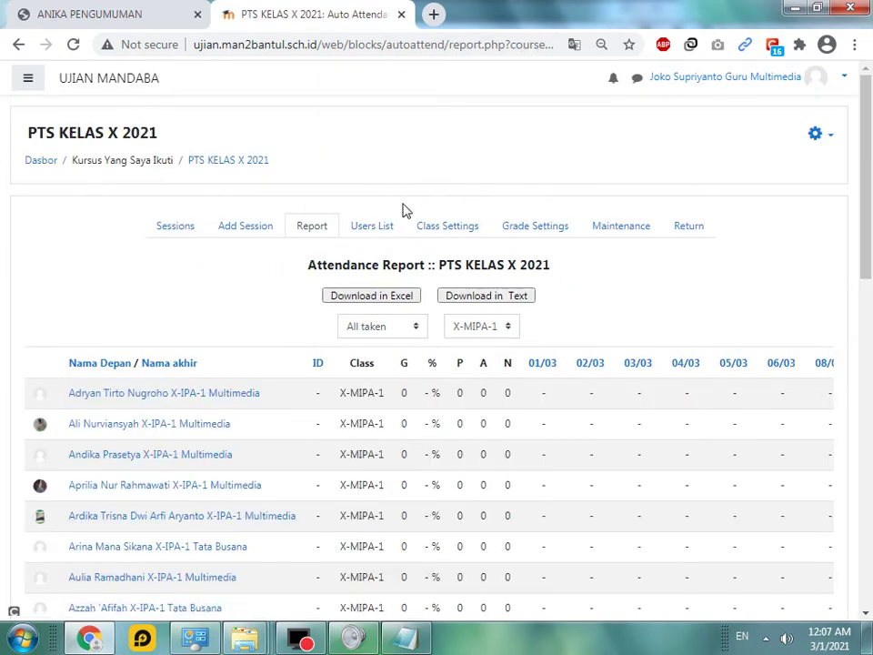
{"action": "left_click", "coordinate": [505, 330]}
{"action": "left_click", "coordinate": [504, 330]}
{"action": "scroll", "coordinate": [546, 128], "scroll_direction": "down", "scroll_amount": 3}
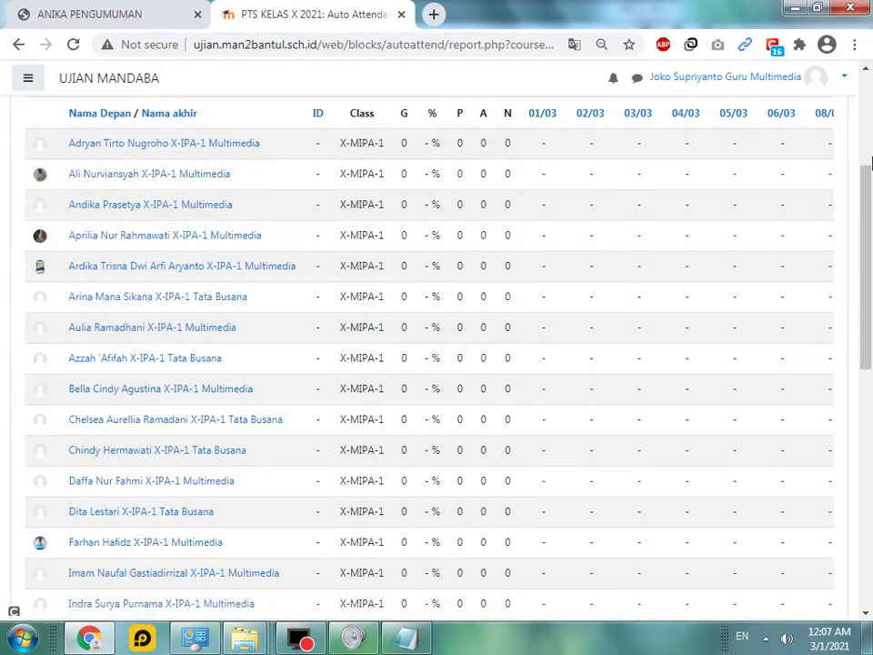
{"action": "left_click_drag", "start_coordinate": [862, 185], "coordinate": [869, 134]}
{"action": "left_click", "coordinate": [459, 270]}
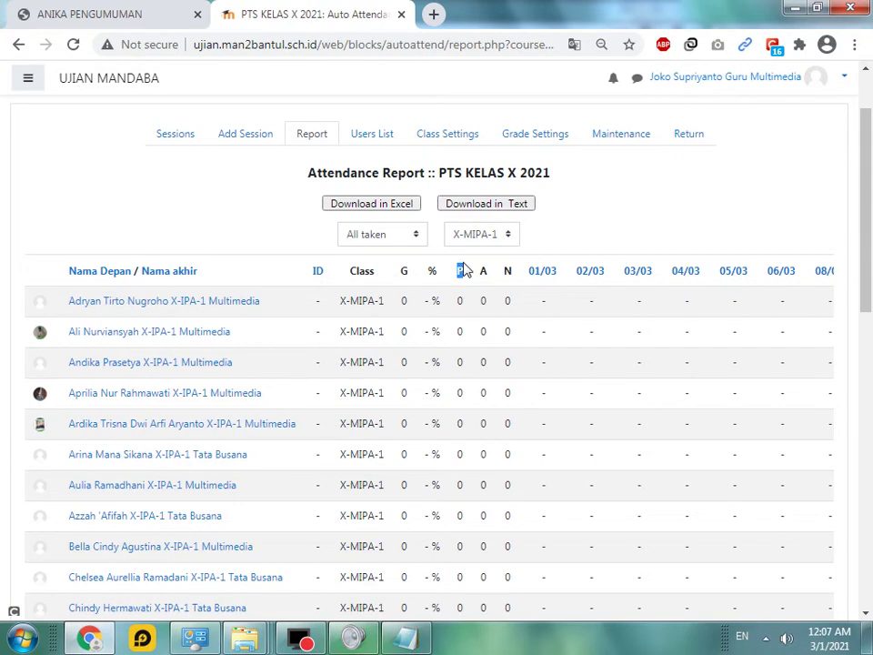
Highlight the exam attendance hours up to 23:55 in Notepad, and highlight the A column heading in the Chrome report.
{"action": "left_click", "coordinate": [405, 636]}
{"action": "left_click_drag", "start_coordinate": [221, 165], "coordinate": [367, 161]}
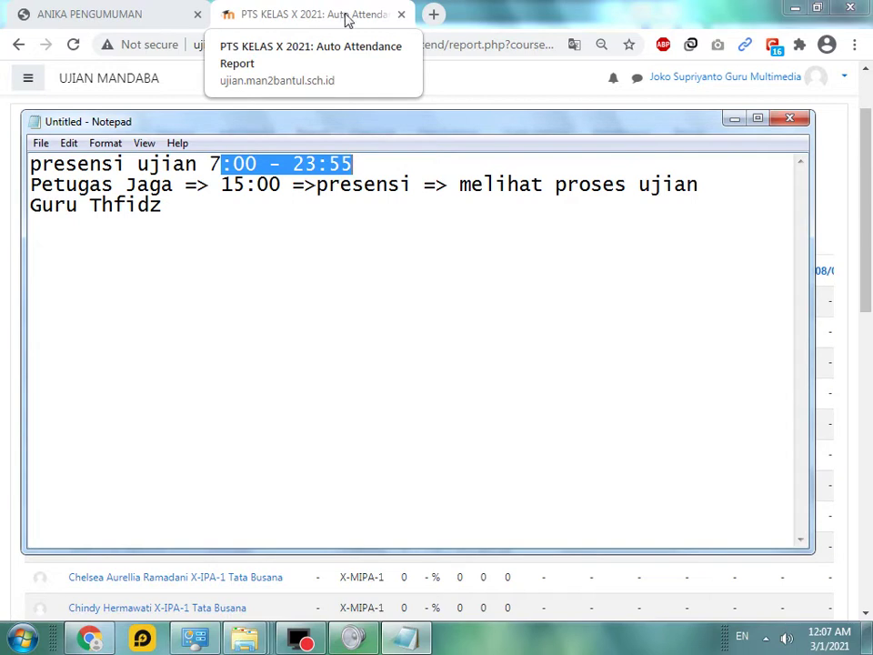
{"action": "left_click", "coordinate": [346, 20]}
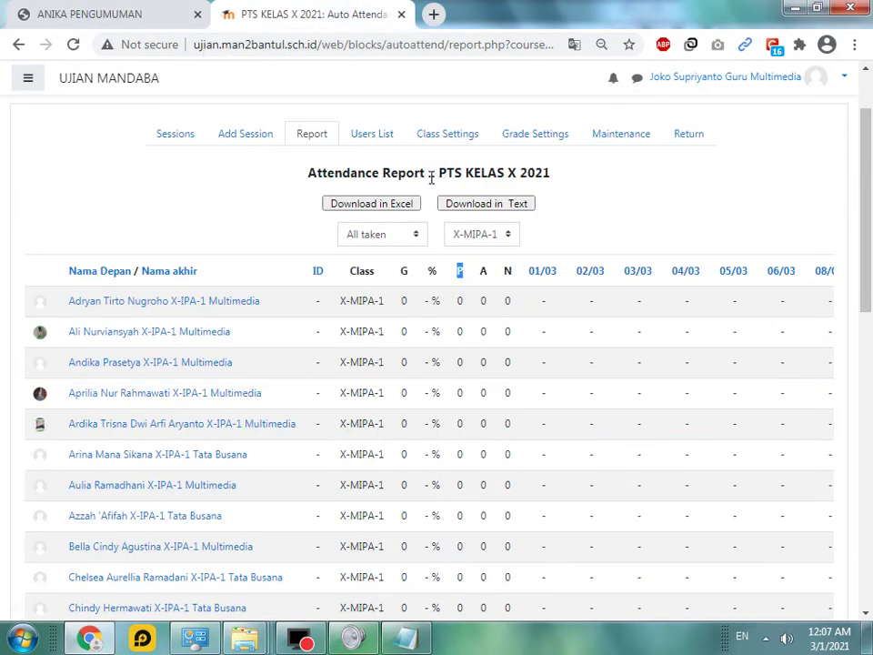
{"action": "double_click", "coordinate": [483, 272]}
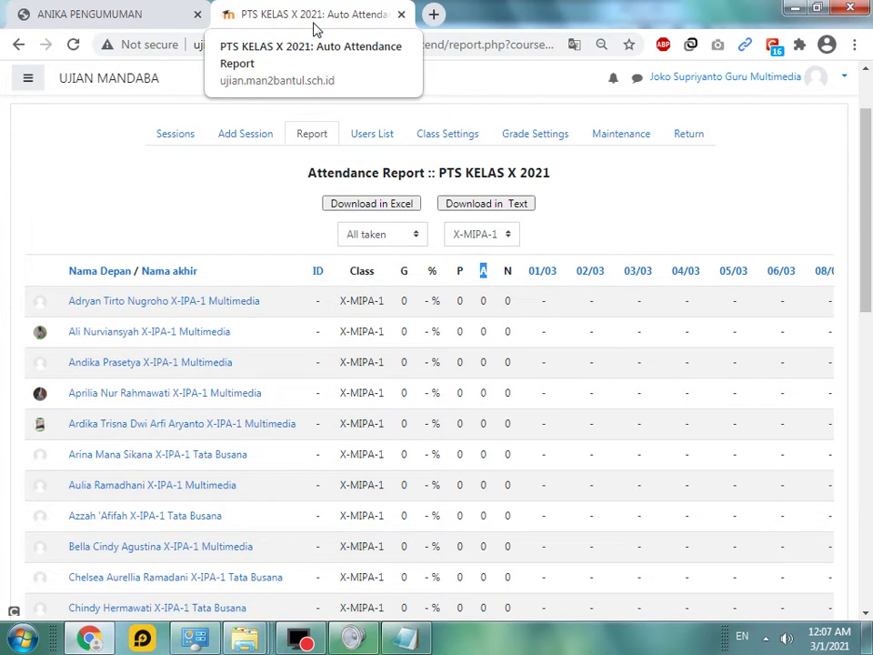
Highlight the 23:55 attendance closing time in Notepad and switch back to the attendance report in Chrome.
{"action": "left_click", "coordinate": [405, 636]}
{"action": "left_click", "coordinate": [323, 163]}
{"action": "left_click_drag", "start_coordinate": [359, 164], "coordinate": [284, 164]}
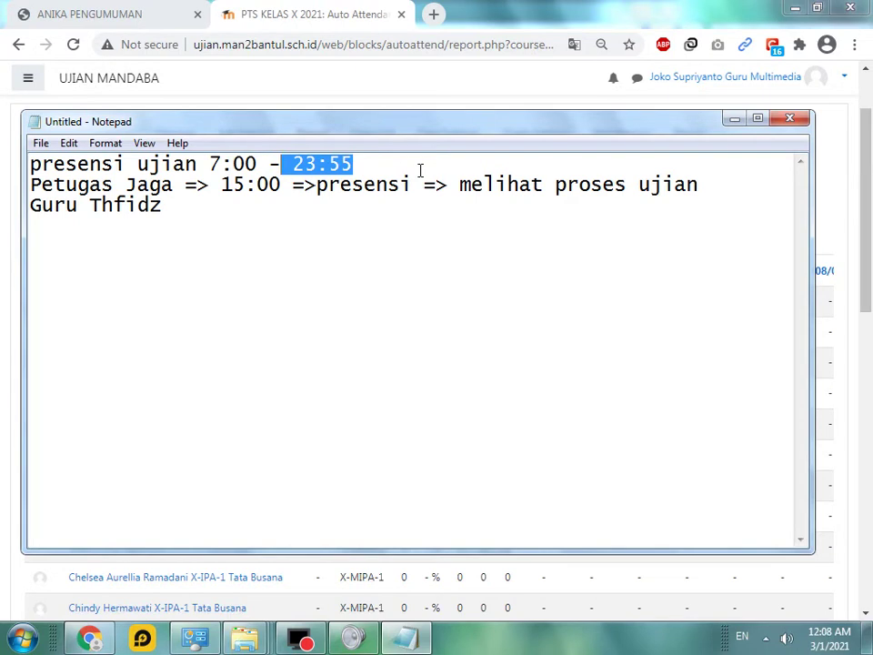
{"action": "left_click", "coordinate": [272, 13]}
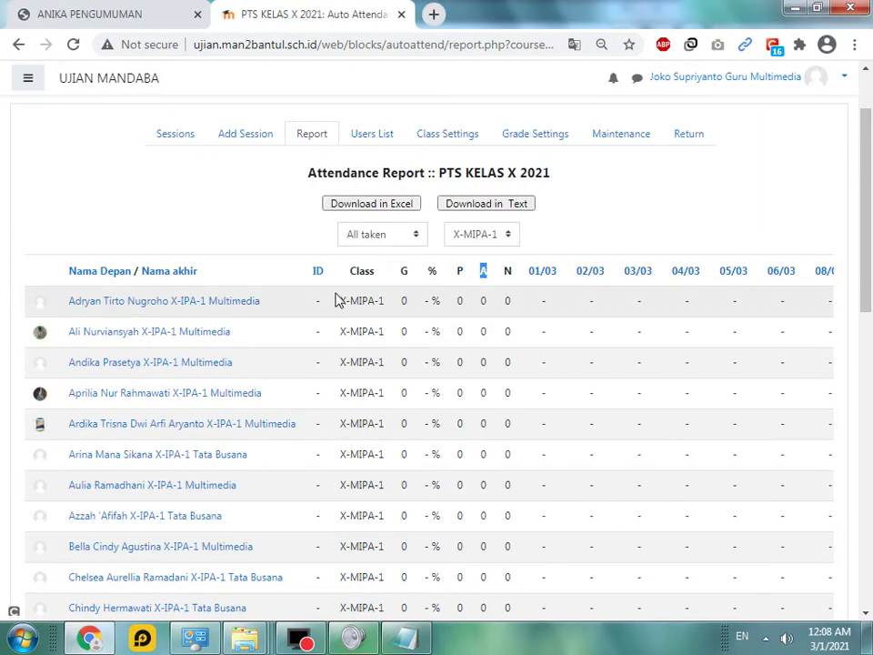
Highlight the N and 01/03 column headings in the attendance report, and show the Notepad attendance times once more.
{"action": "double_click", "coordinate": [483, 301]}
{"action": "double_click", "coordinate": [508, 272]}
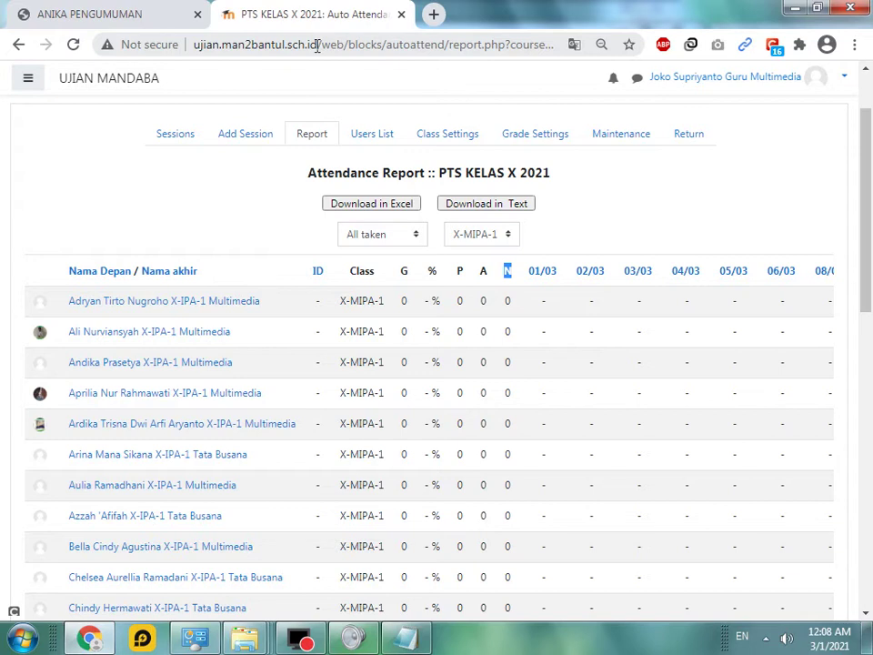
{"action": "left_click", "coordinate": [483, 278]}
{"action": "double_click", "coordinate": [506, 277]}
{"action": "left_click_drag", "start_coordinate": [524, 274], "coordinate": [561, 273]}
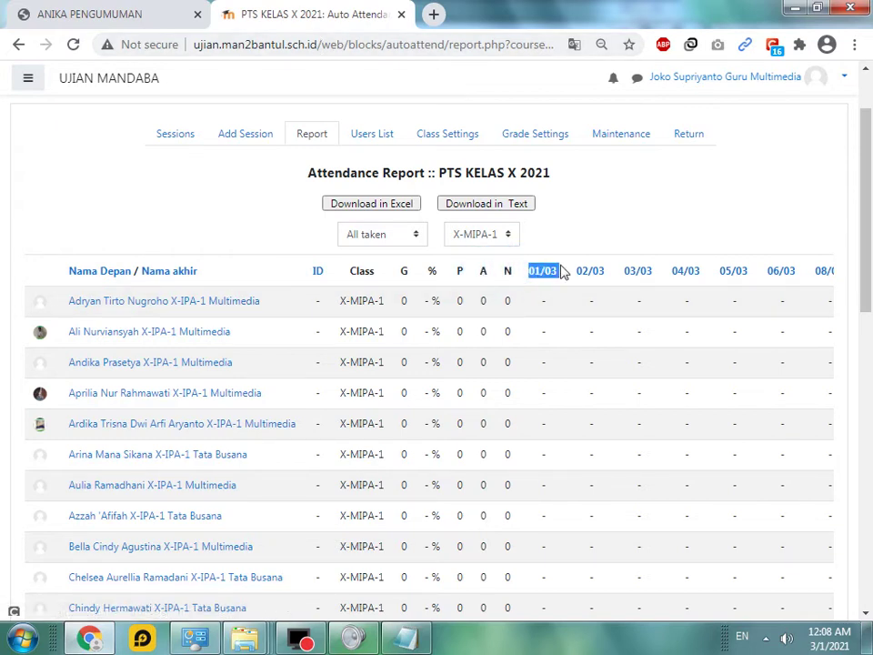
{"action": "key", "text": "alt+Tab"}
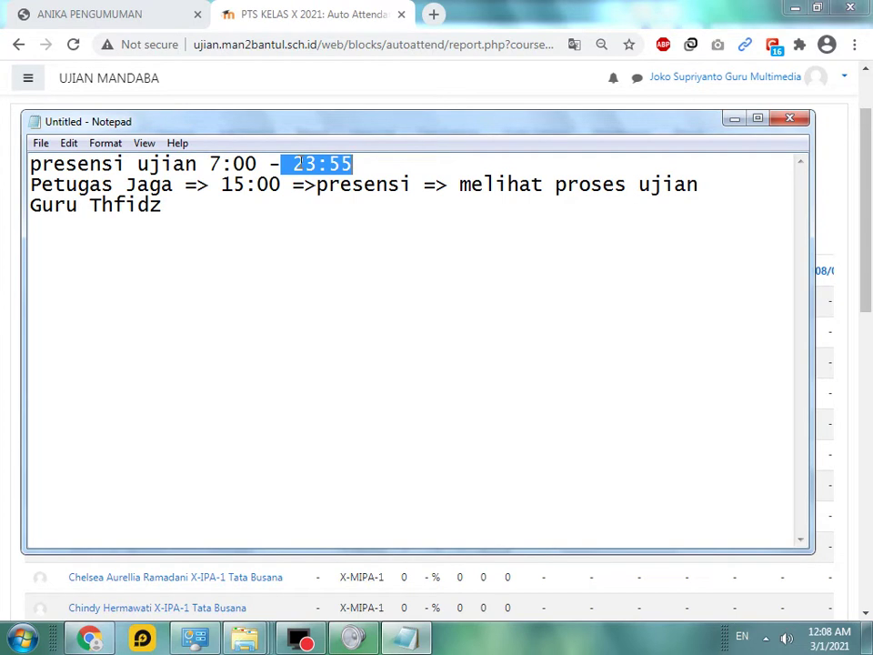
{"action": "left_click", "coordinate": [329, 8]}
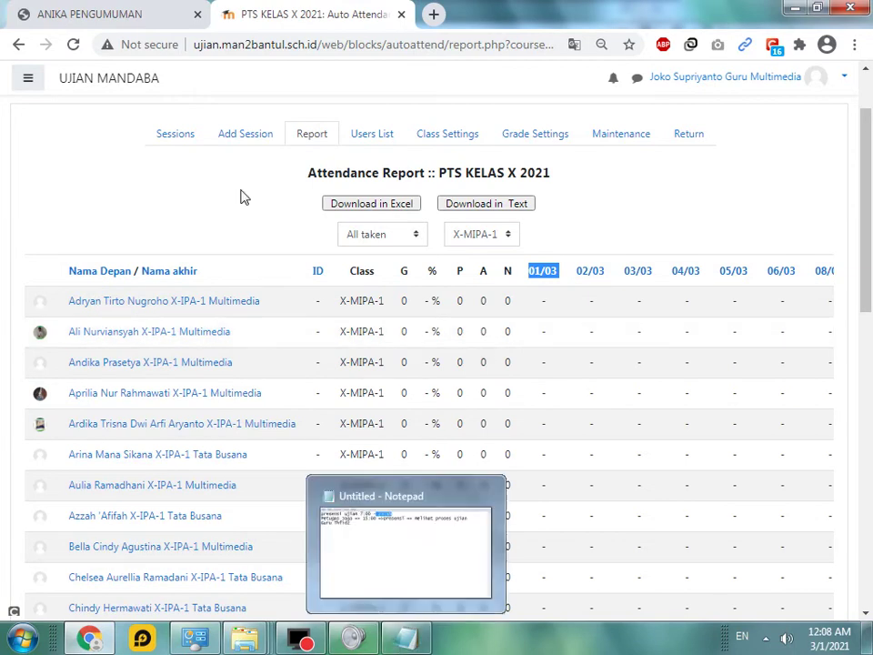
Show the navigation drawer and open the PTS KELAS X 2021 course page in a new browser tab.
{"action": "left_click", "coordinate": [27, 80]}
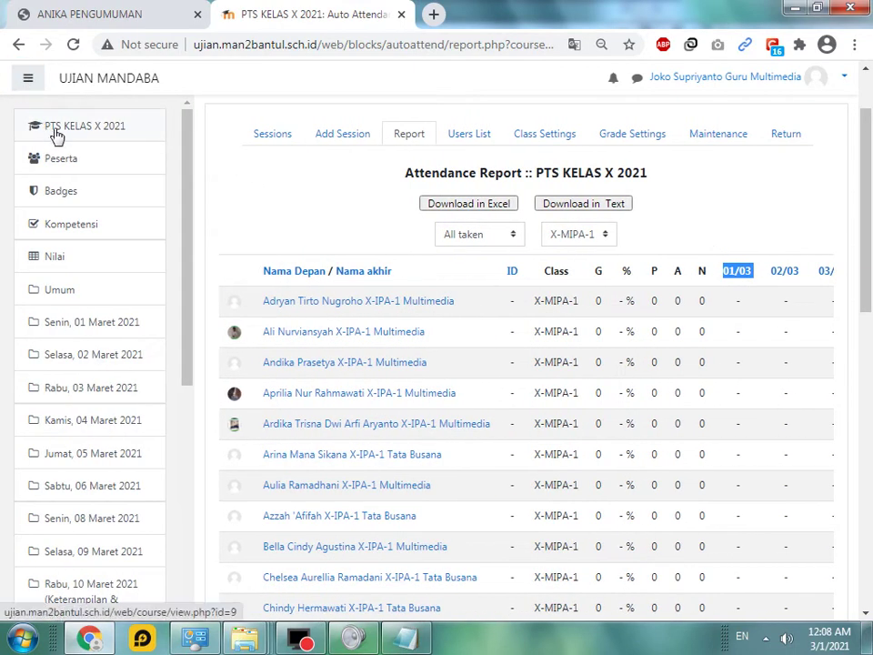
{"action": "left_click", "coordinate": [72, 126]}
{"action": "right_click", "coordinate": [73, 126]}
{"action": "left_click", "coordinate": [136, 135]}
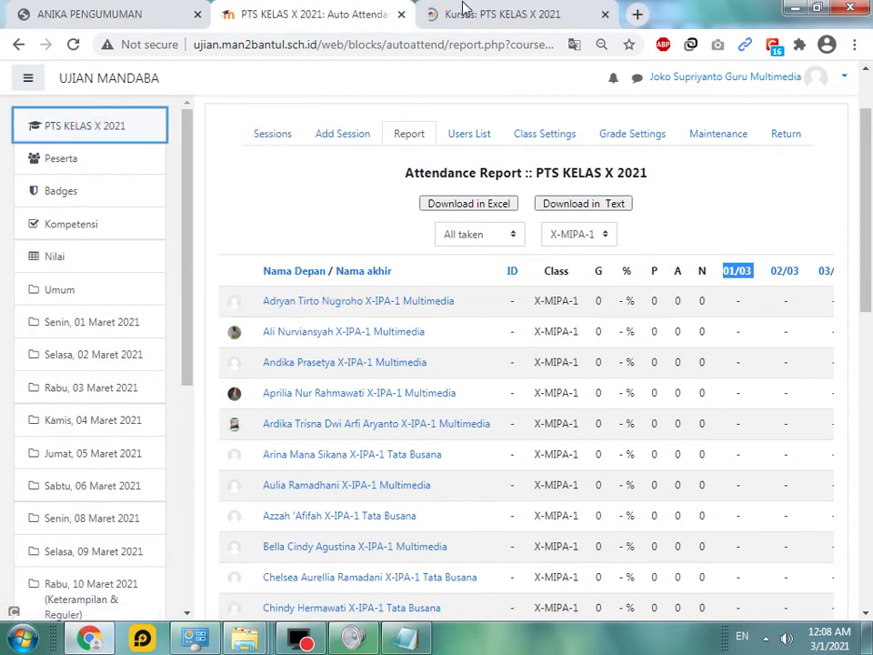
{"action": "left_click", "coordinate": [495, 14]}
Go to the dashboard and open the Kelas X course in the UJIAN PTS category.
{"action": "left_click", "coordinate": [236, 174]}
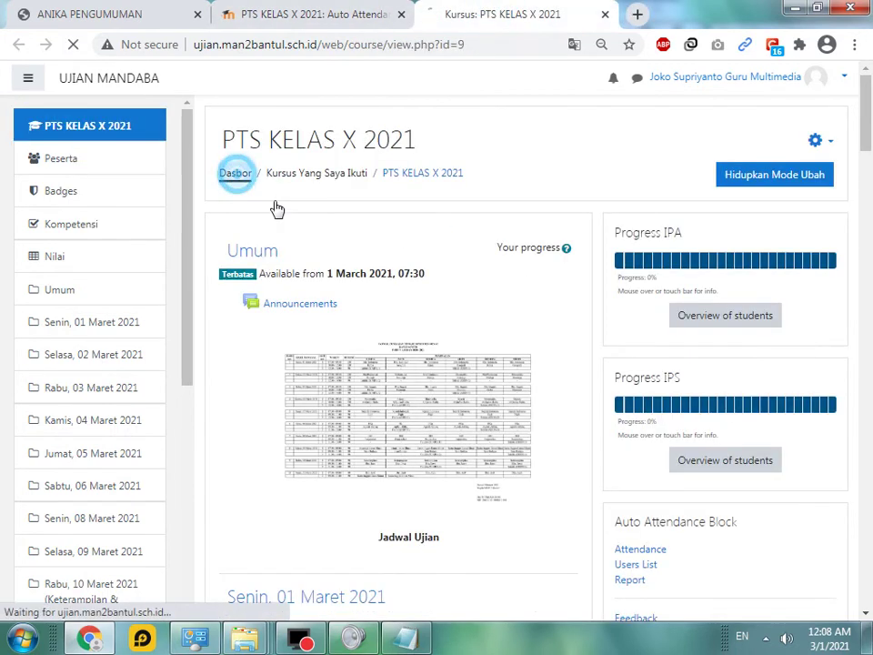
{"action": "left_click", "coordinate": [244, 201]}
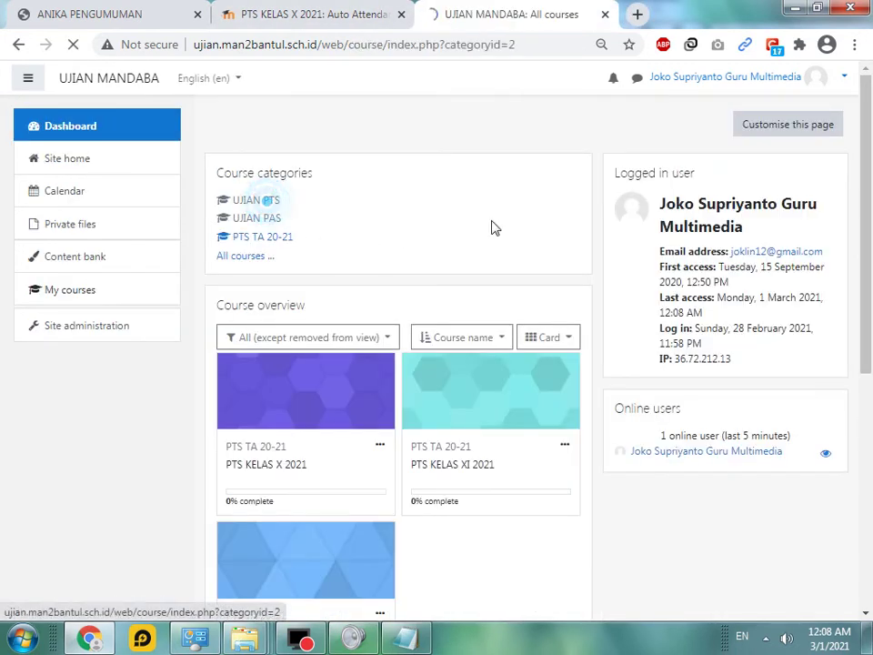
{"action": "left_click", "coordinate": [314, 318]}
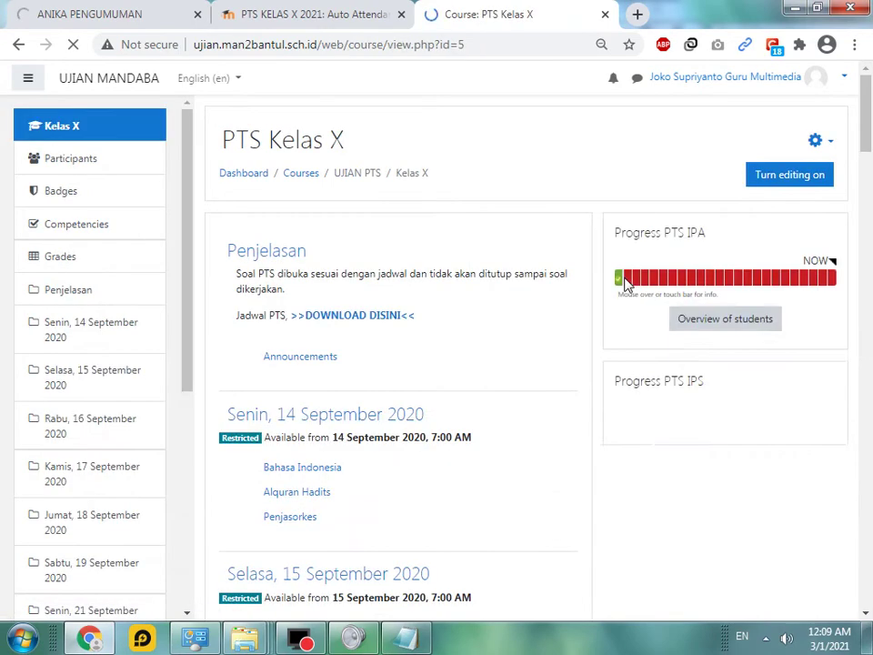
Open the Auto Attendance Block report of the PTS Kelas X course and filter it to class X-MIPA-1.
{"action": "scroll", "coordinate": [691, 382], "scroll_direction": "down", "scroll_amount": 3}
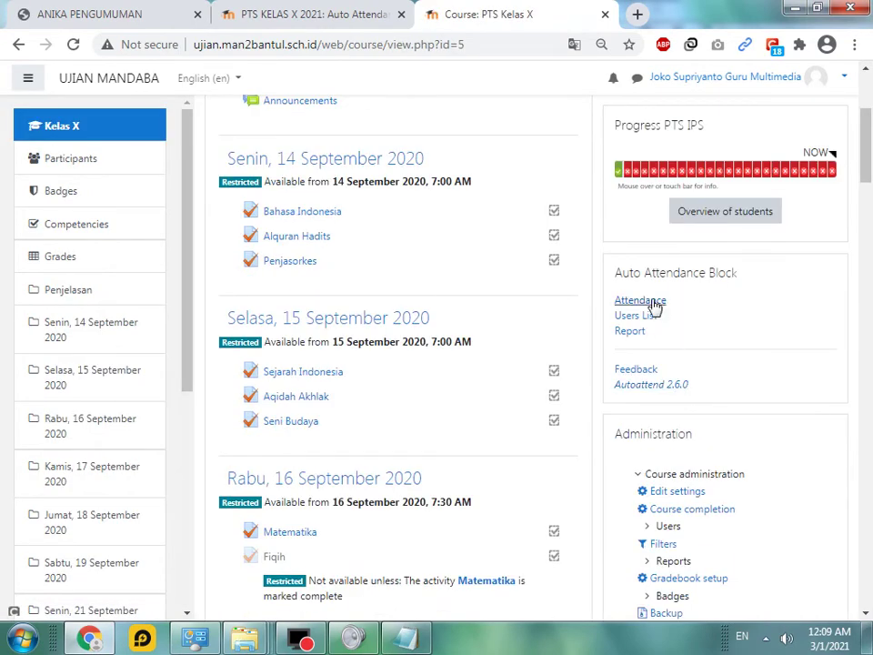
{"action": "left_click", "coordinate": [632, 331]}
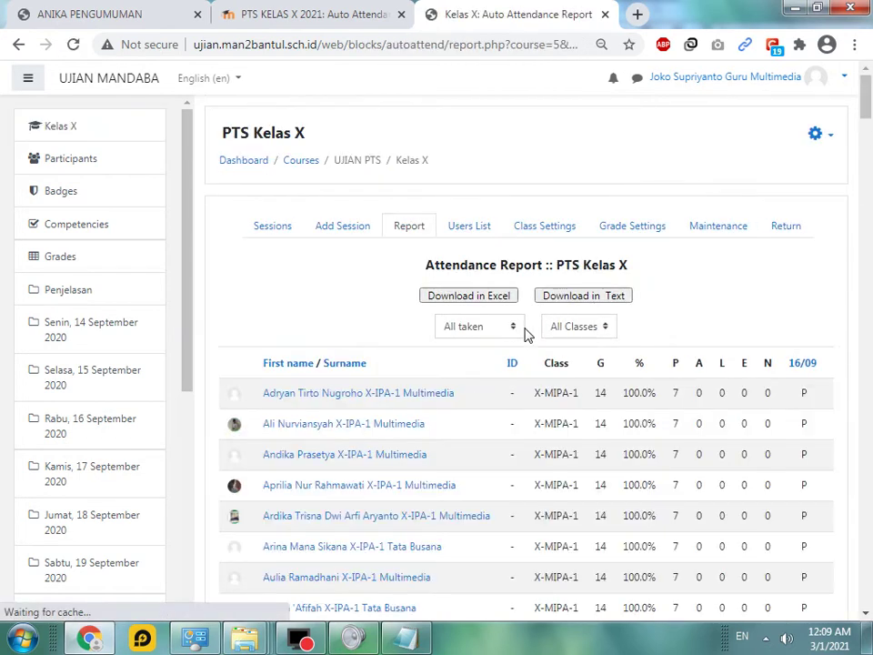
{"action": "left_click", "coordinate": [590, 326]}
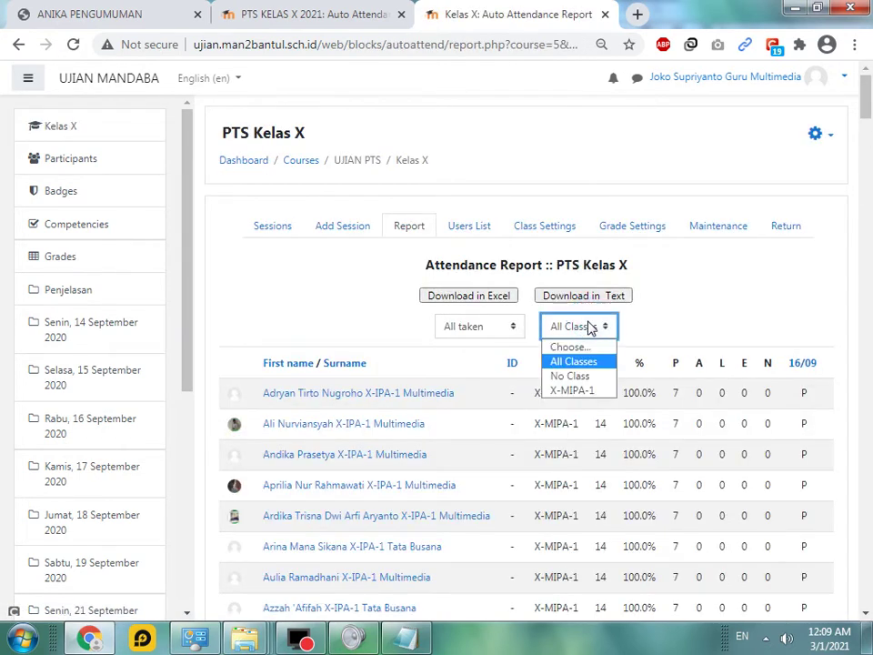
{"action": "left_click", "coordinate": [584, 393]}
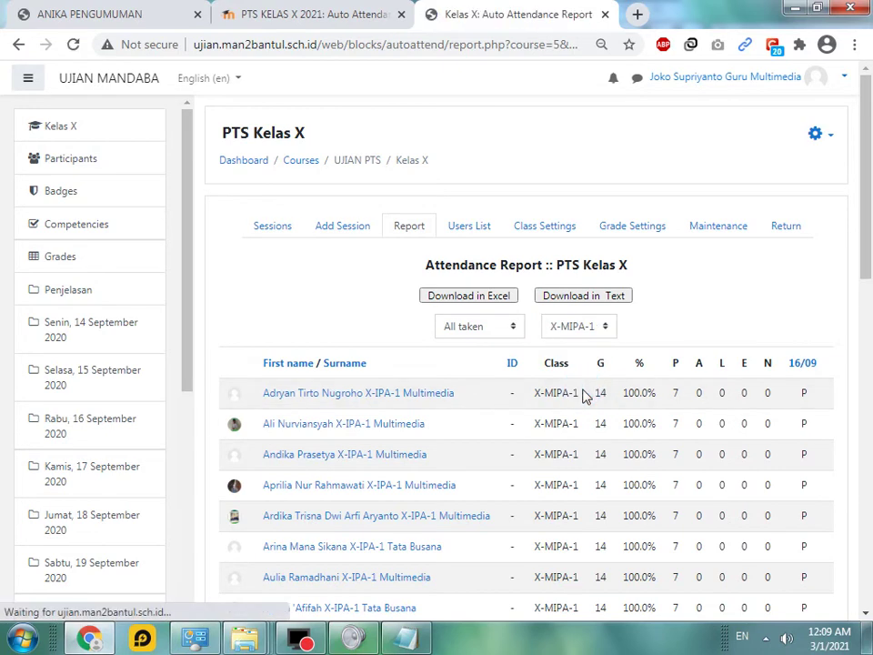
Examine the X-MIPA-1 attendance totals down to the last student and the daily columns through 23/09.
{"action": "scroll", "coordinate": [637, 382], "scroll_direction": "down", "scroll_amount": 3}
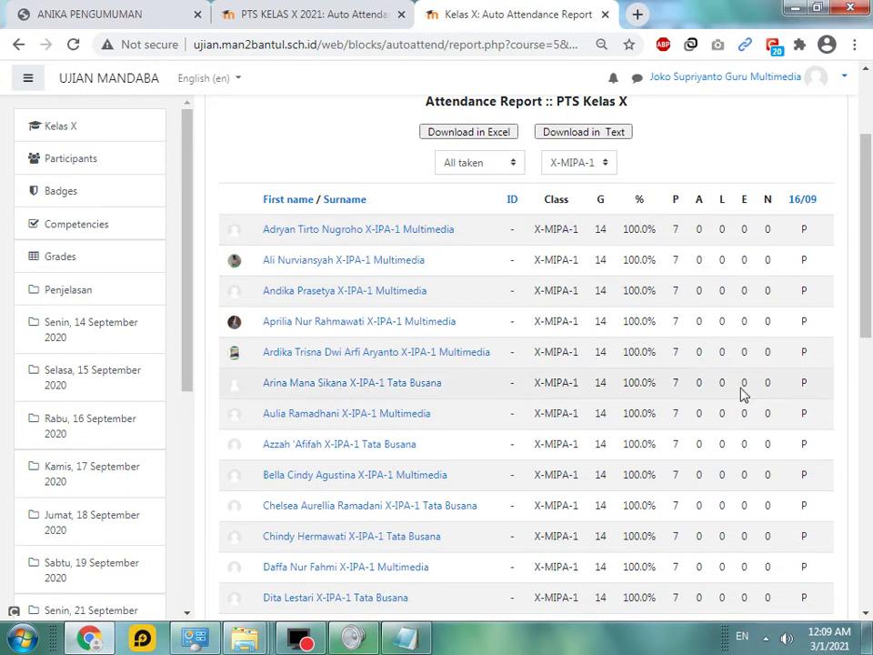
{"action": "left_click_drag", "start_coordinate": [870, 209], "coordinate": [870, 464]}
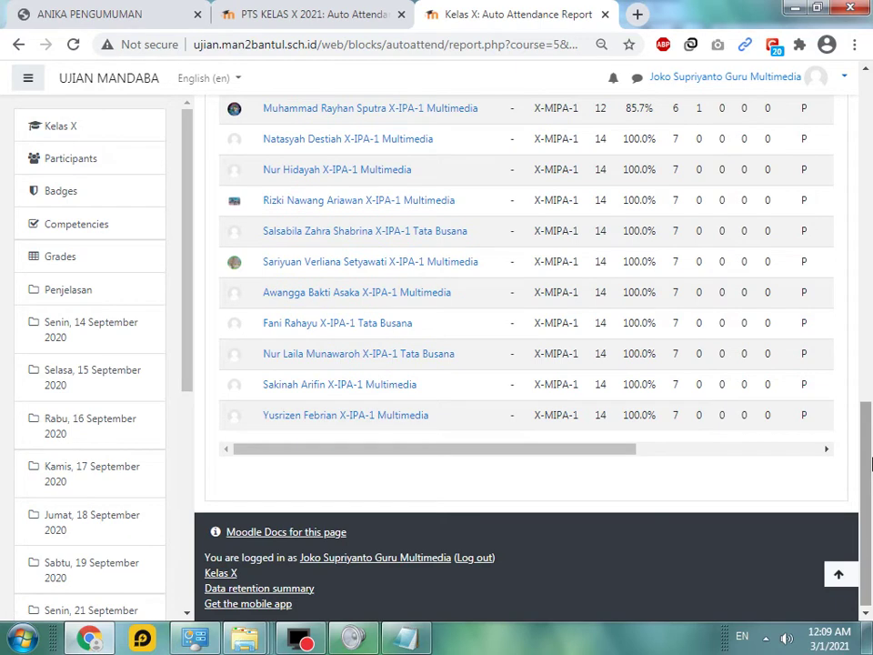
{"action": "left_click_drag", "start_coordinate": [870, 476], "coordinate": [844, 189]}
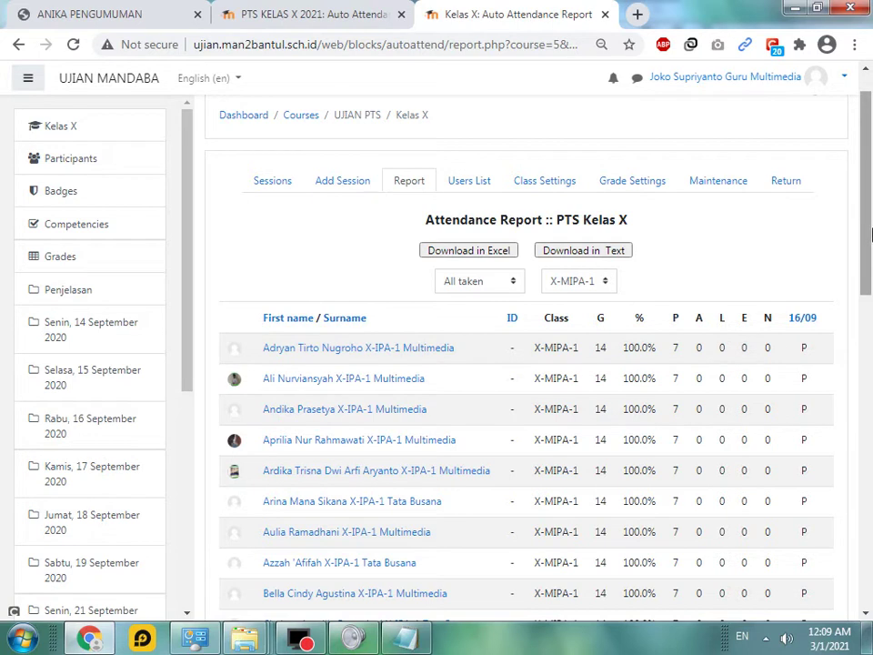
{"action": "left_click_drag", "start_coordinate": [870, 231], "coordinate": [870, 256]}
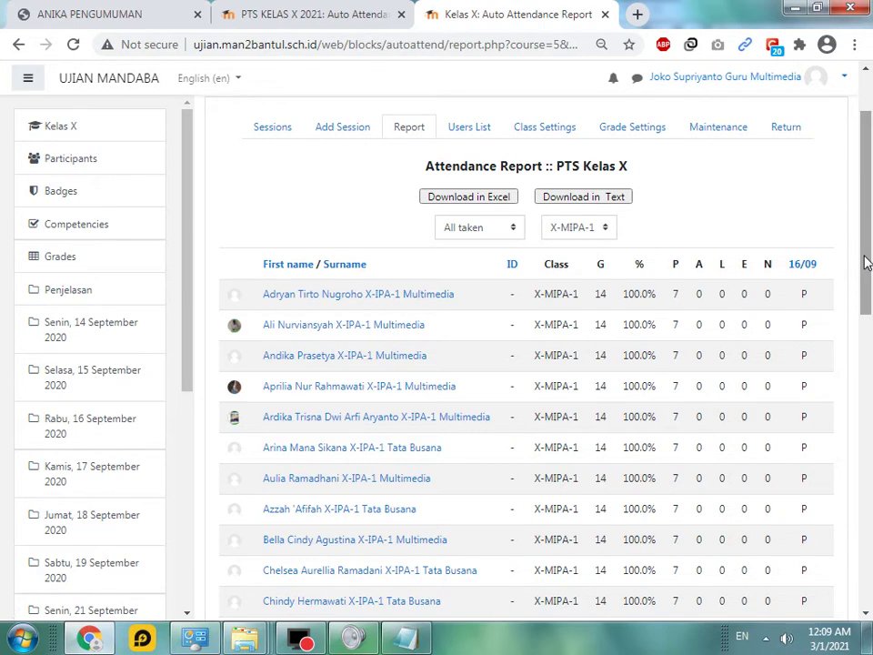
{"action": "left_click_drag", "start_coordinate": [865, 263], "coordinate": [868, 586]}
{"action": "left_click_drag", "start_coordinate": [612, 450], "coordinate": [870, 145]}
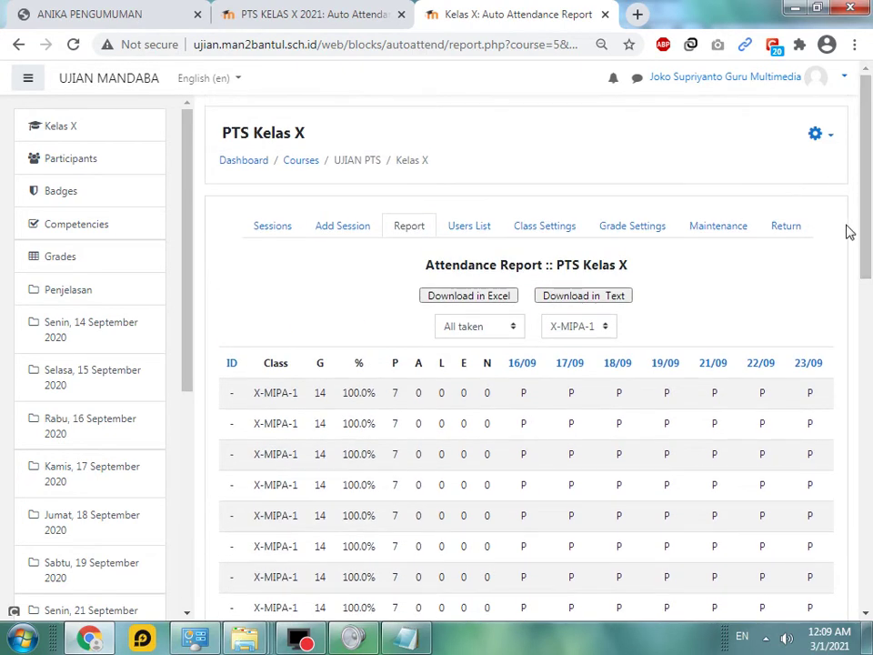
Highlight the first student's 16/09 attendance mark, highlight the hours 7:00 - 23:55 in Notepad, and return to the report.
{"action": "double_click", "coordinate": [524, 392]}
{"action": "left_click", "coordinate": [406, 637]}
{"action": "left_click", "coordinate": [264, 169]}
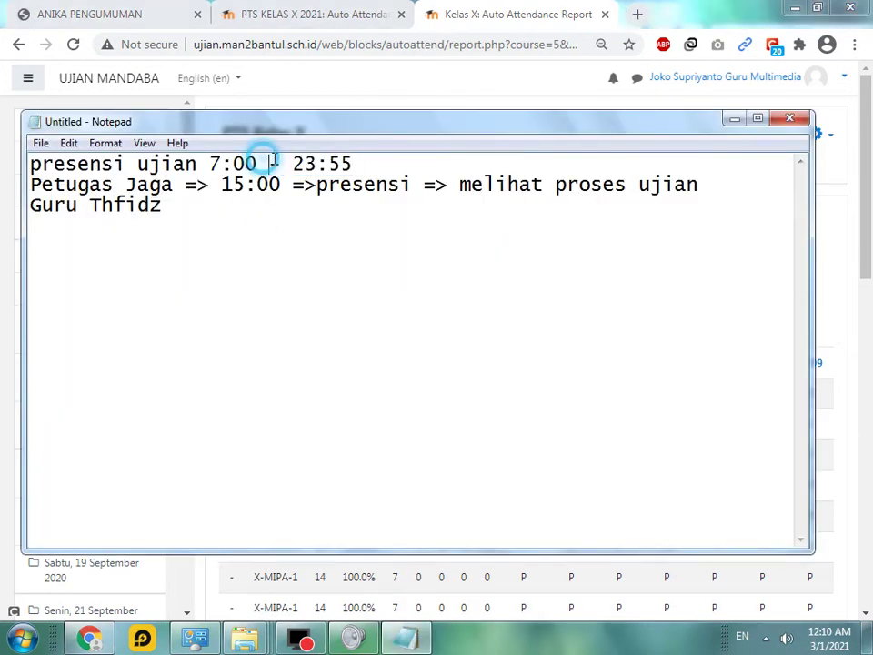
{"action": "left_click_drag", "start_coordinate": [353, 163], "coordinate": [209, 165]}
{"action": "left_click", "coordinate": [488, 9]}
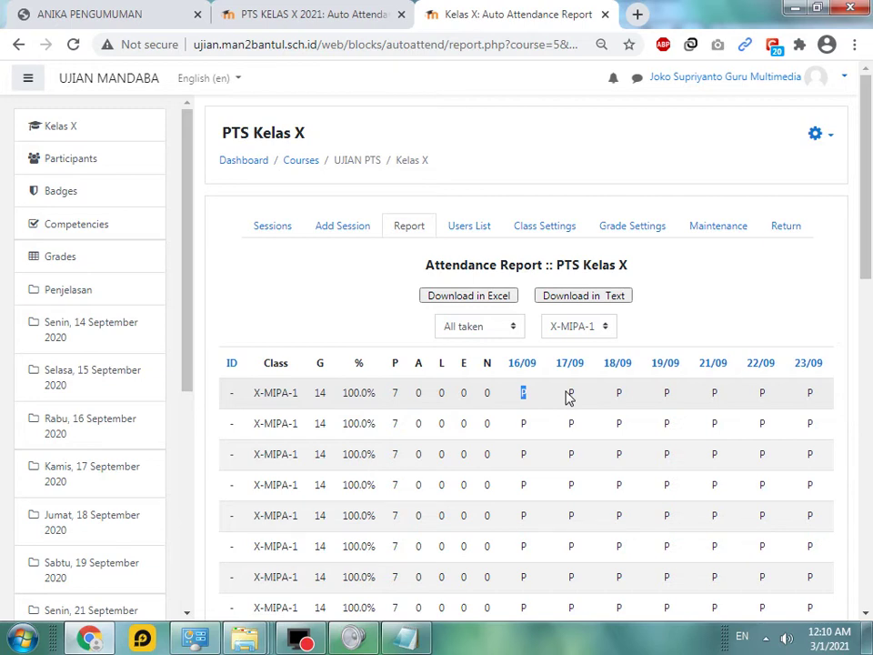
Highlight the duty "melihat proses ujian" in Notepad and return to the PTS KELAS X 2021 attendance report.
{"action": "left_click", "coordinate": [300, 9]}
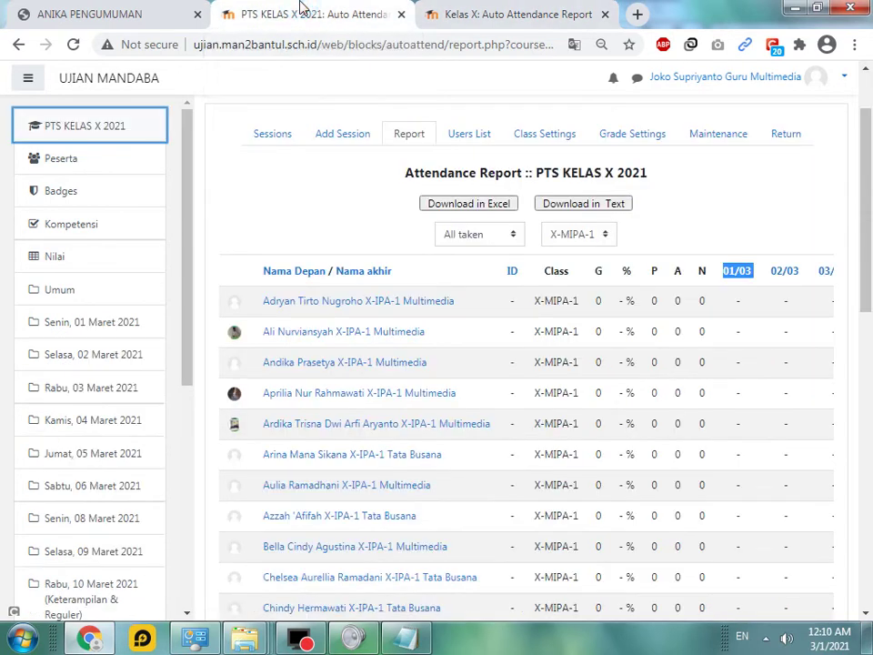
{"action": "left_click", "coordinate": [405, 640]}
{"action": "left_click_drag", "start_coordinate": [317, 184], "coordinate": [686, 184]}
{"action": "left_click", "coordinate": [519, 10]}
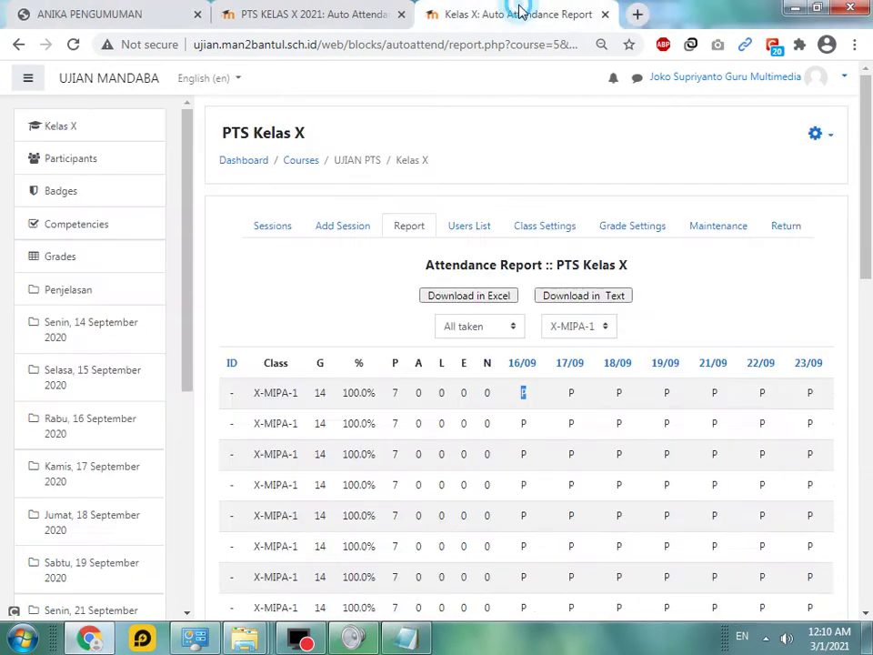
{"action": "left_click", "coordinate": [273, 11]}
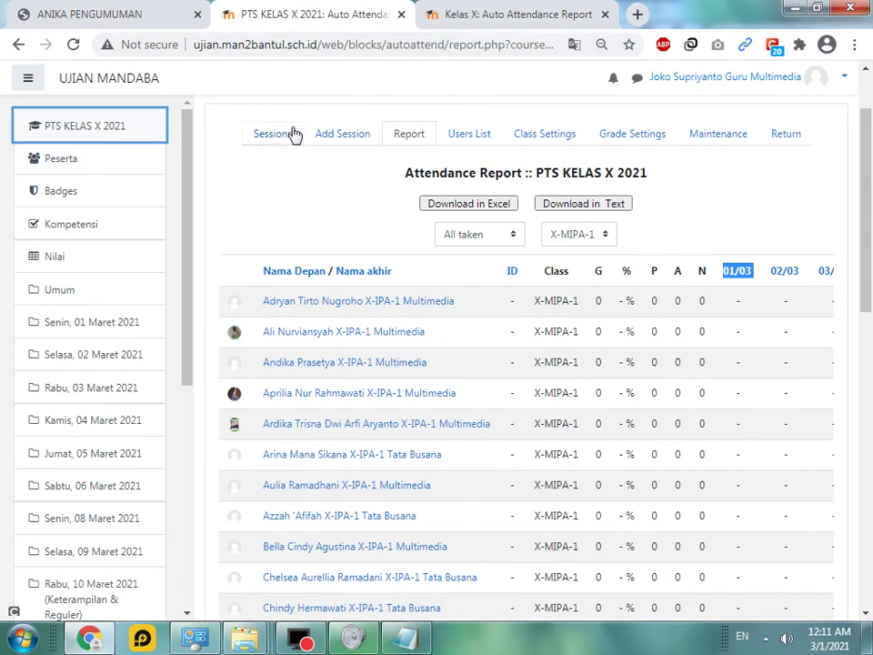
Open the PTS KELAS X 2021 course, highlight the Progress IPA and Progress IPS headings, and open the Progress IPA overview of students.
{"action": "scroll", "coordinate": [368, 325], "scroll_direction": "up", "scroll_amount": 2}
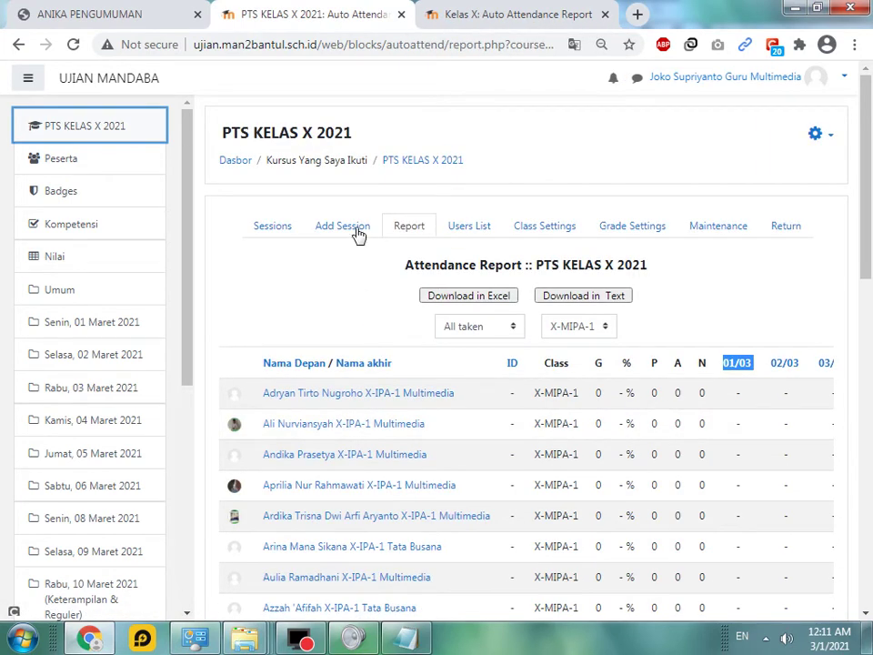
{"action": "left_click", "coordinate": [422, 159]}
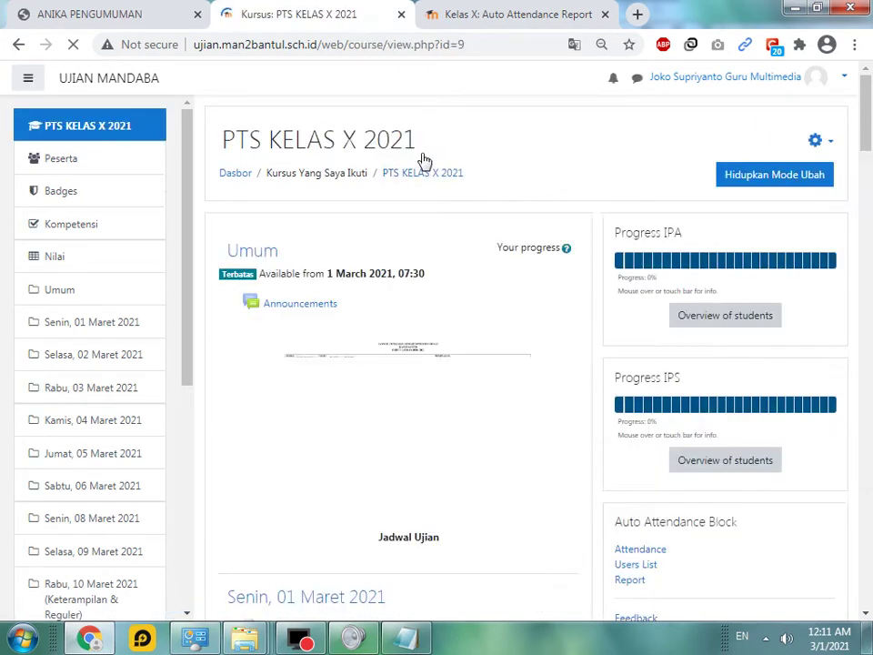
{"action": "left_click_drag", "start_coordinate": [610, 233], "coordinate": [694, 236]}
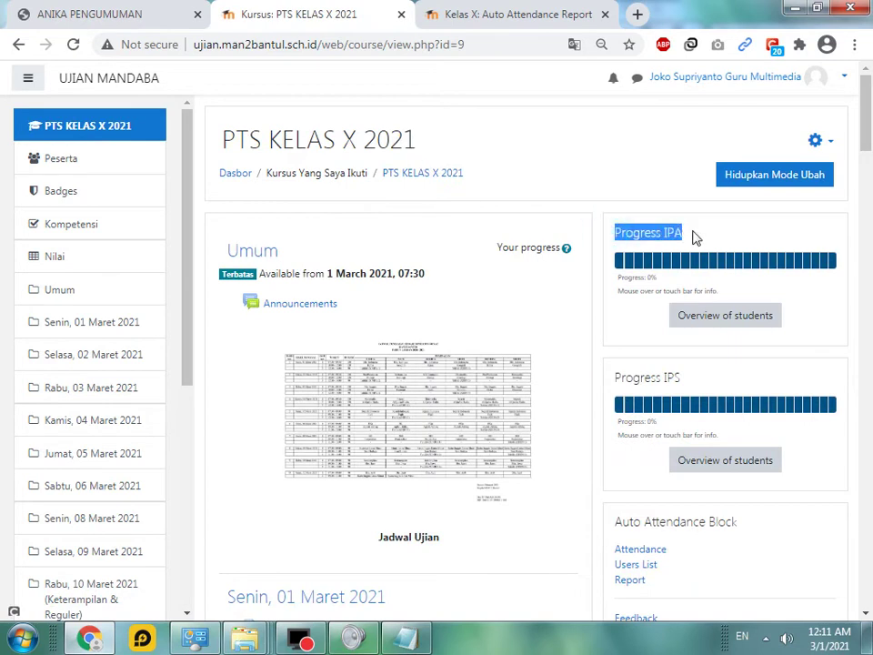
{"action": "left_click_drag", "start_coordinate": [621, 393], "coordinate": [697, 395]}
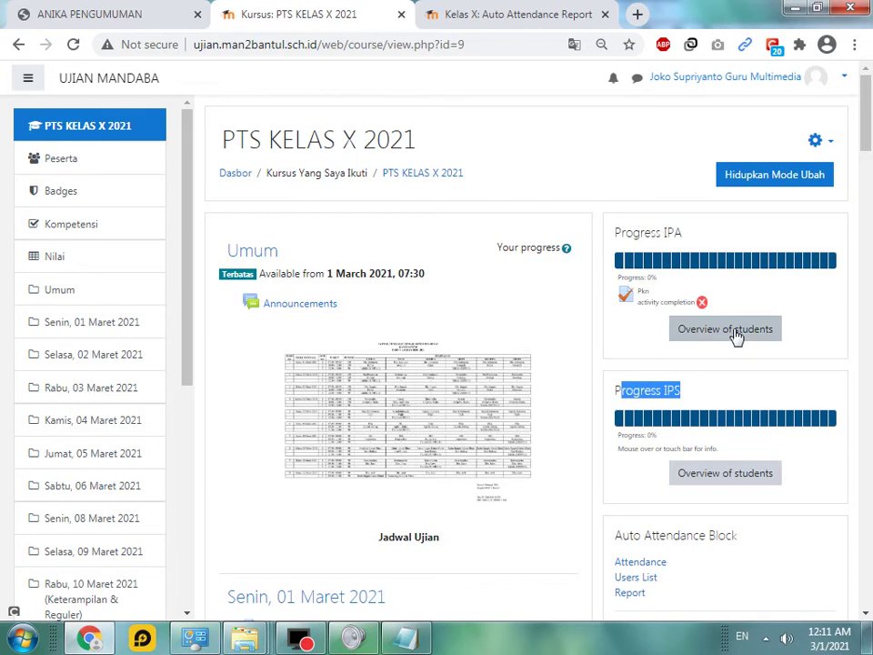
{"action": "left_click", "coordinate": [736, 337]}
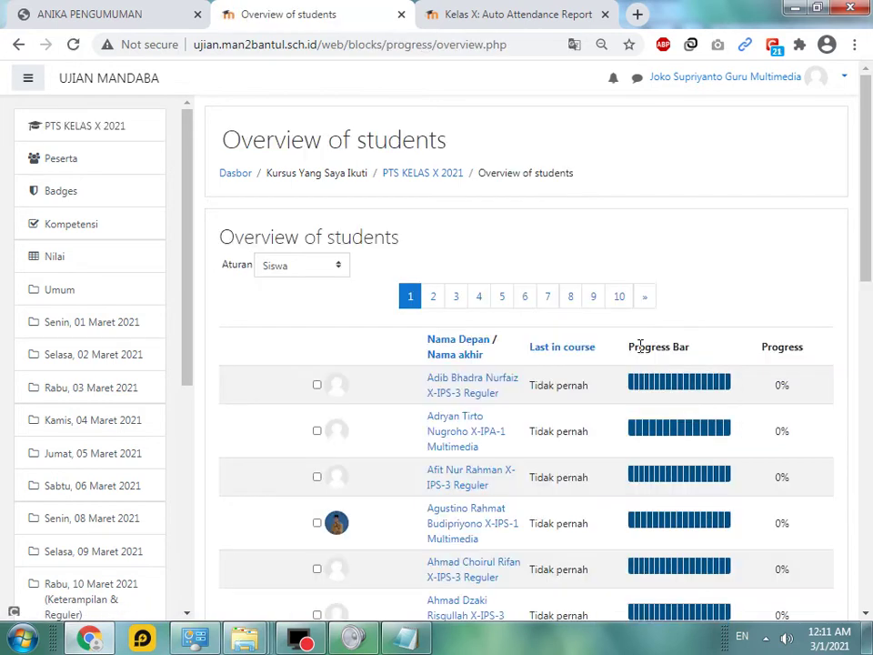
Look through the first page of the student overview and sort it by surname (Nama akhir).
{"action": "scroll", "coordinate": [694, 214], "scroll_direction": "down", "scroll_amount": 3}
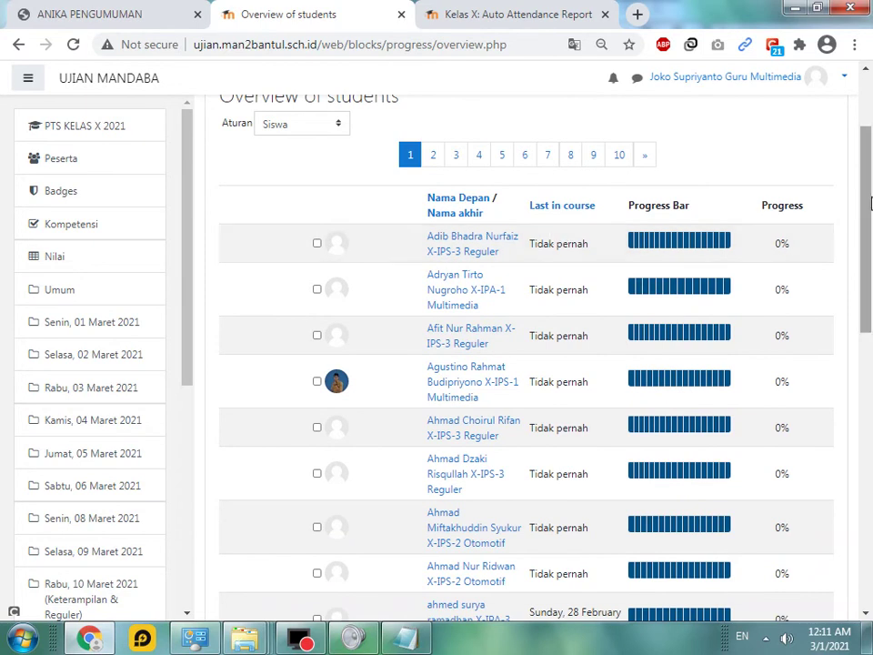
{"action": "scroll", "coordinate": [865, 236], "scroll_direction": "down", "scroll_amount": 15}
{"action": "left_click_drag", "start_coordinate": [868, 582], "coordinate": [865, 273]}
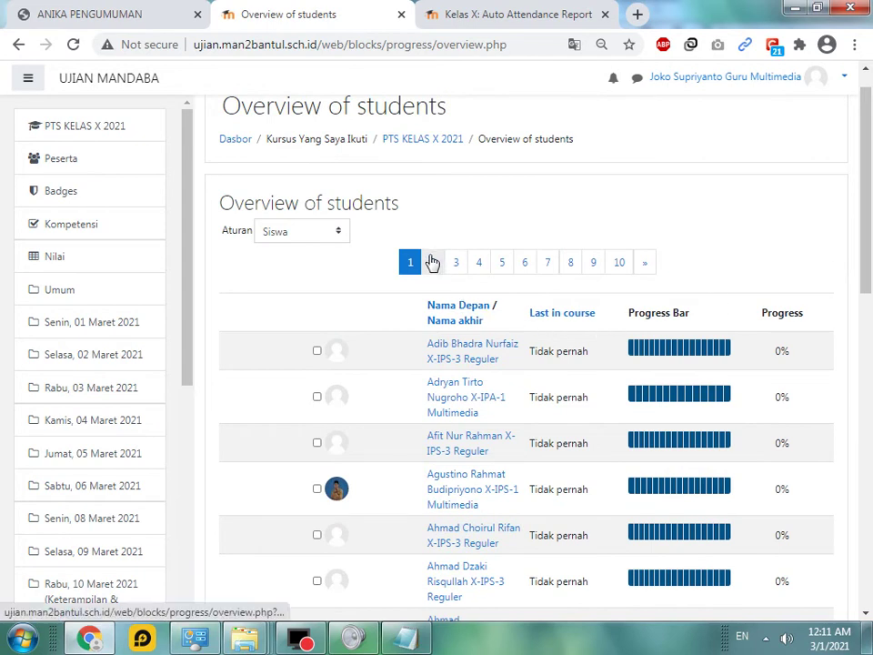
{"action": "left_click", "coordinate": [452, 323]}
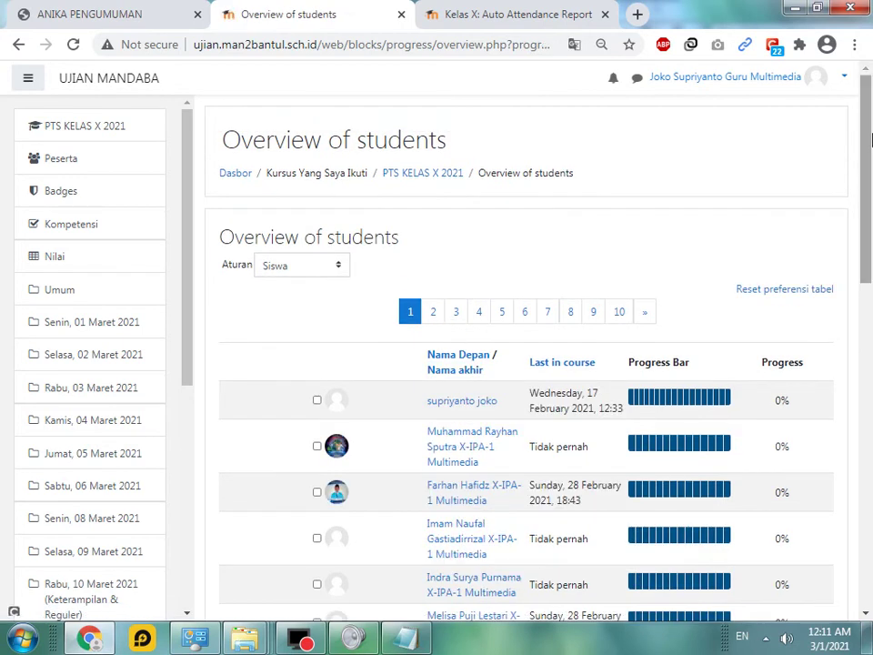
Examine the X-IPA-1 students' last access and progress, and highlight one "Tidak pernah" entry in the Last in course column.
{"action": "left_click_drag", "start_coordinate": [870, 138], "coordinate": [870, 218]}
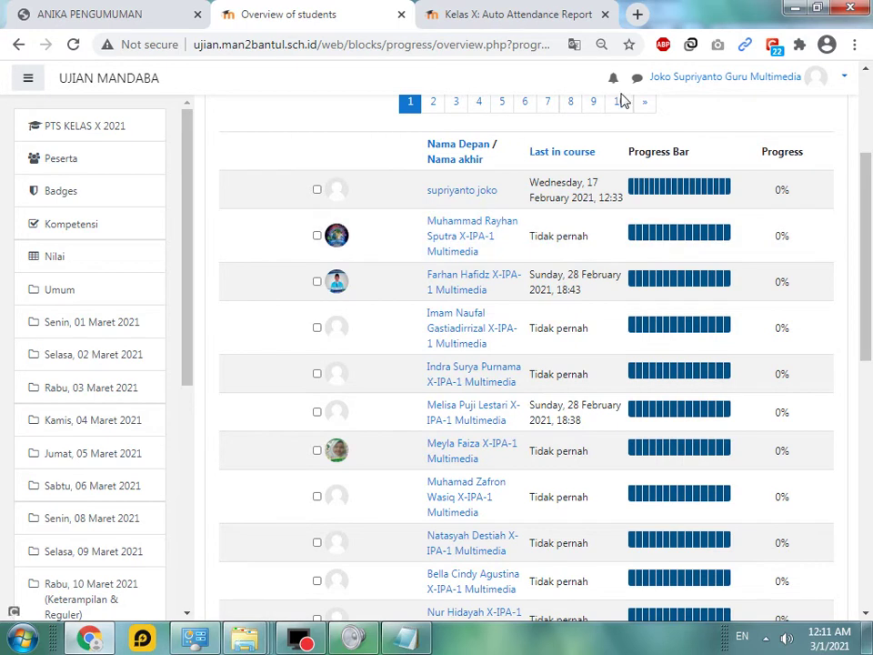
{"action": "left_click_drag", "start_coordinate": [870, 199], "coordinate": [868, 165]}
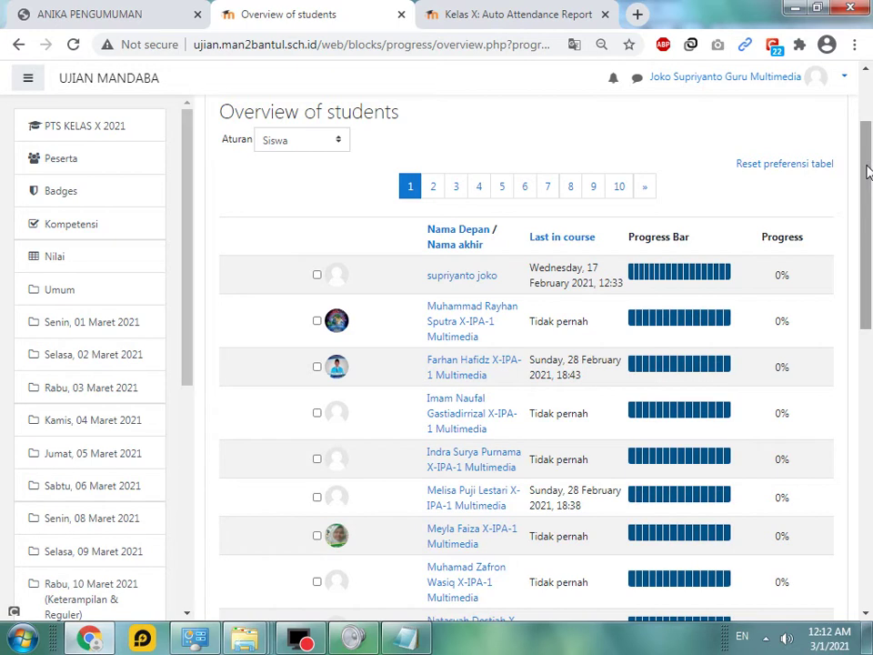
{"action": "left_click_drag", "start_coordinate": [868, 172], "coordinate": [869, 189]}
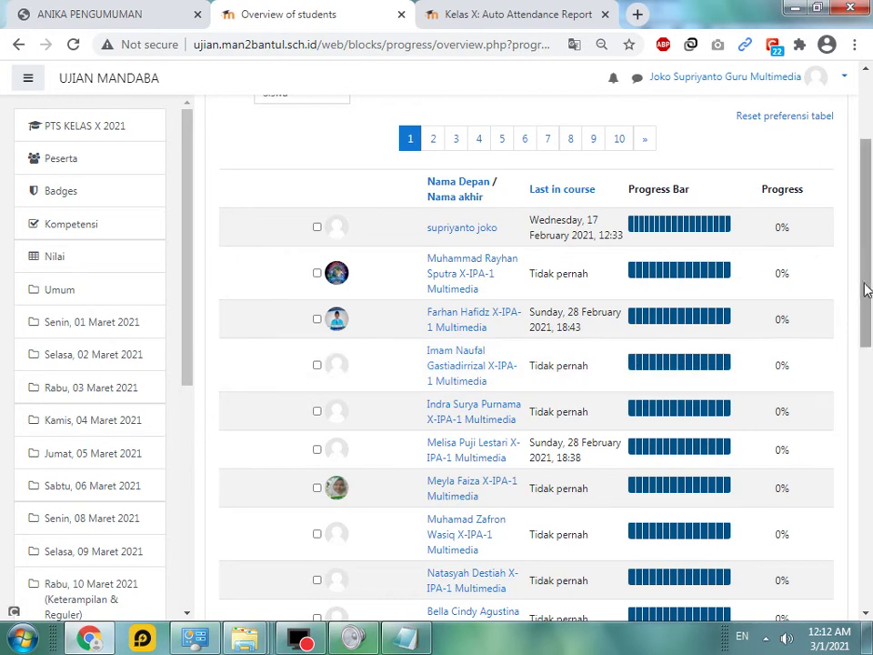
{"action": "left_click_drag", "start_coordinate": [870, 231], "coordinate": [870, 243]}
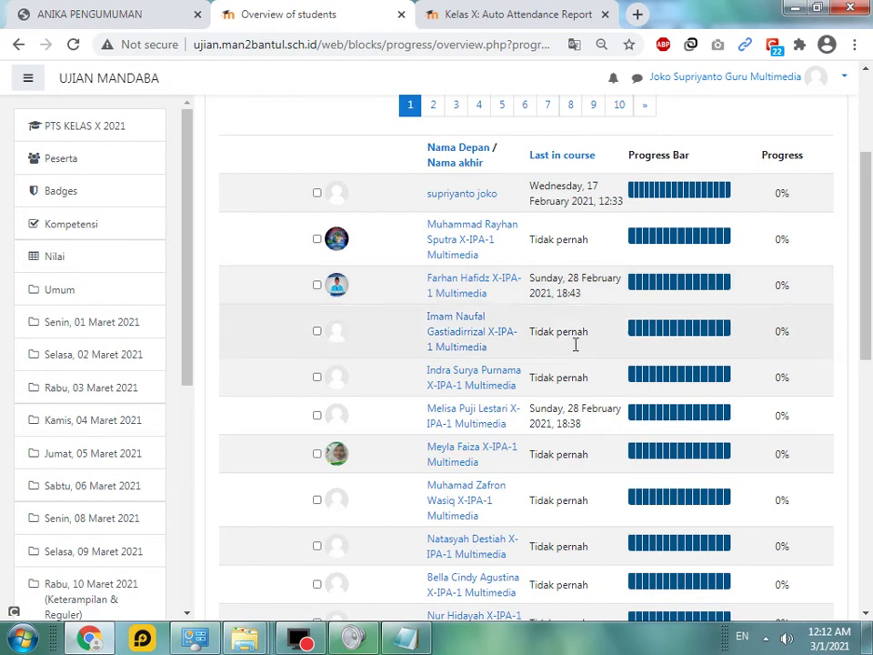
{"action": "scroll", "coordinate": [590, 452], "scroll_direction": "down", "scroll_amount": 3}
{"action": "scroll", "coordinate": [583, 445], "scroll_direction": "down", "scroll_amount": 1}
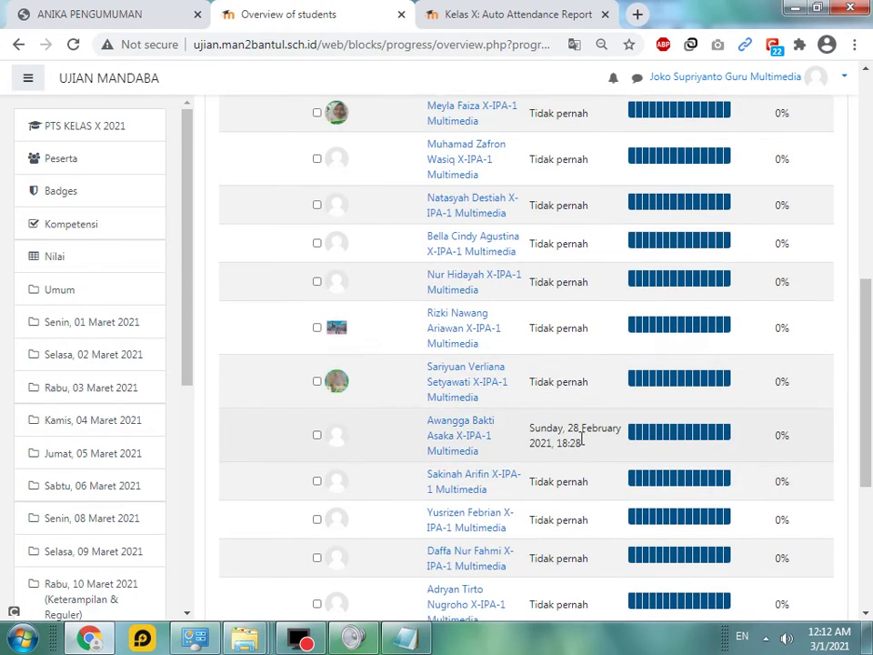
{"action": "scroll", "coordinate": [582, 441], "scroll_direction": "down", "scroll_amount": 2}
{"action": "left_click_drag", "start_coordinate": [591, 316], "coordinate": [531, 320]}
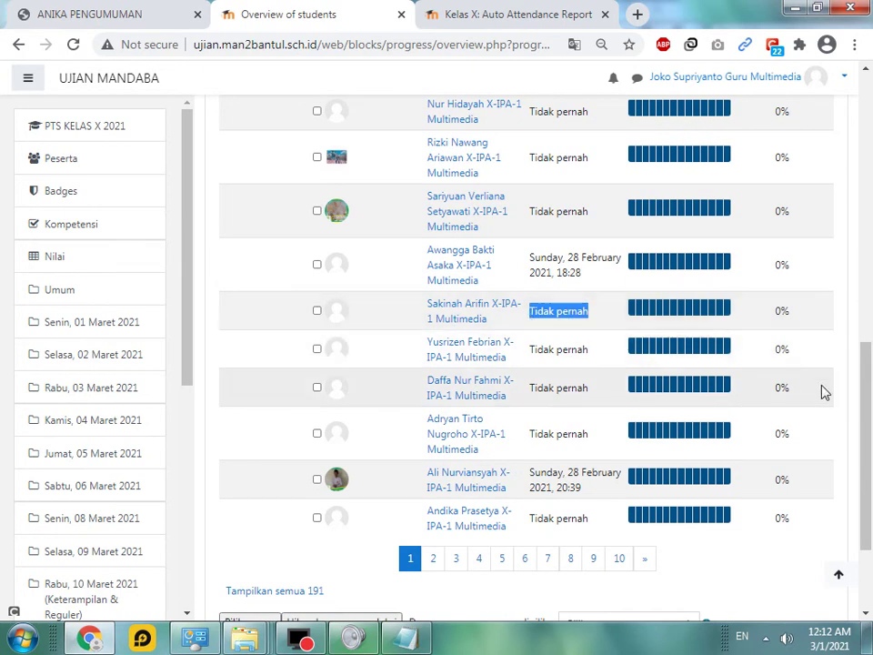
Check the exam attendance hours in Notepad, then review the Progress column from the start of the PTS KELAS X 2021 student overview.
{"action": "left_click", "coordinate": [405, 636]}
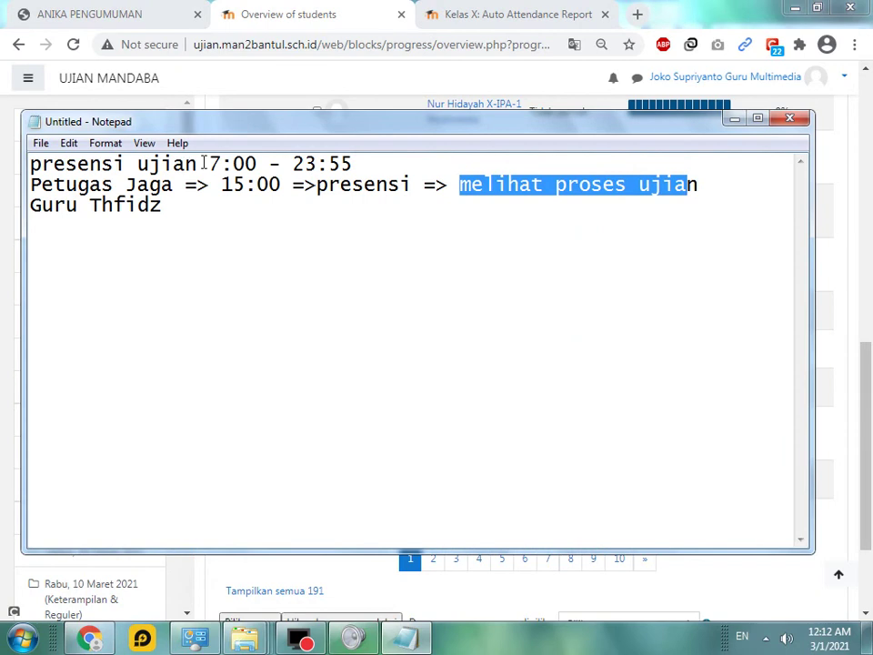
{"action": "left_click", "coordinate": [259, 9]}
{"action": "left_click_drag", "start_coordinate": [865, 377], "coordinate": [870, 128]}
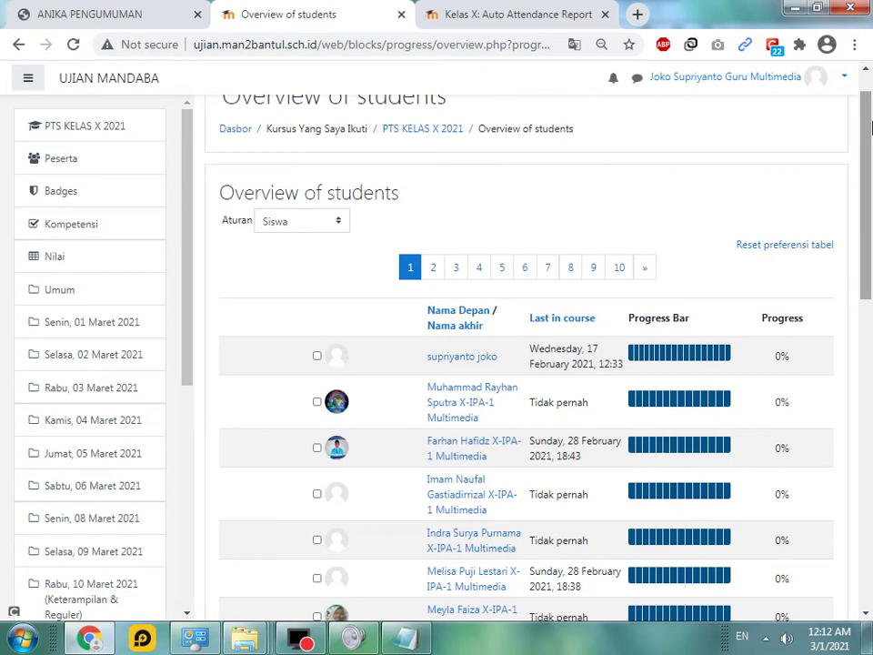
{"action": "scroll", "coordinate": [798, 238], "scroll_direction": "down", "scroll_amount": 2}
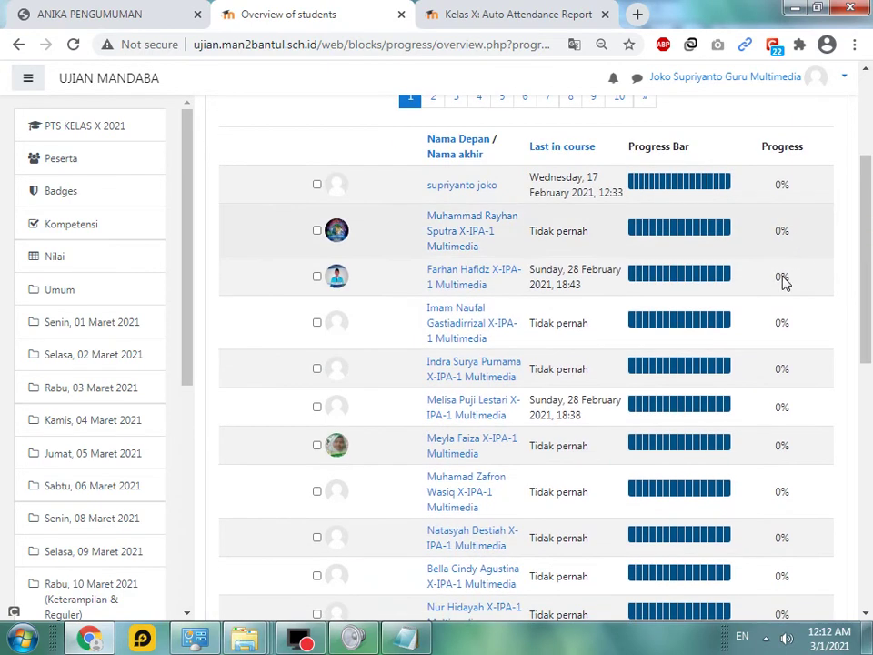
Open the PTS Kelas X course in the UJIAN PTS category and open its Progress PTS IPA overview of students.
{"action": "left_click", "coordinate": [510, 13]}
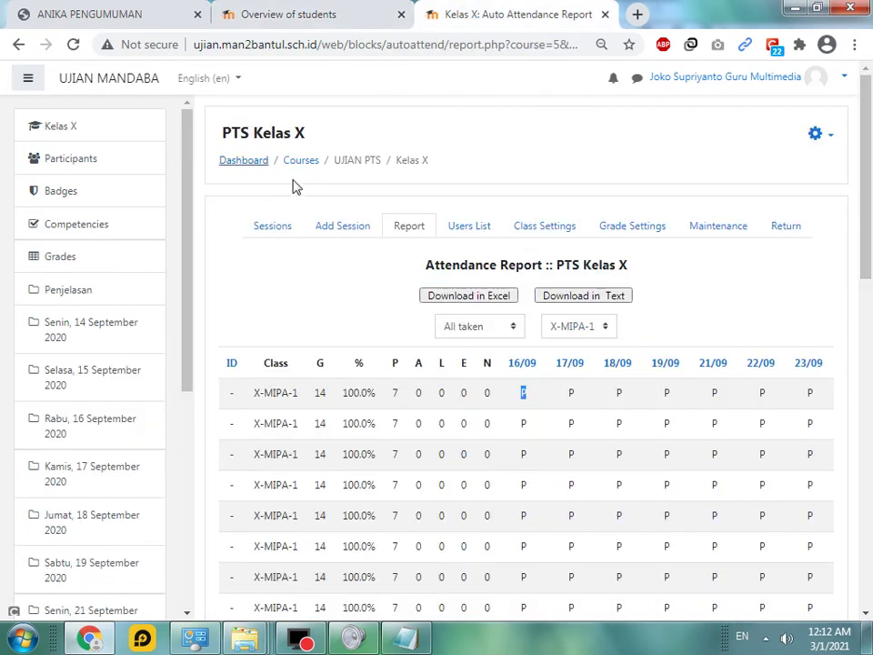
{"action": "left_click", "coordinate": [358, 162]}
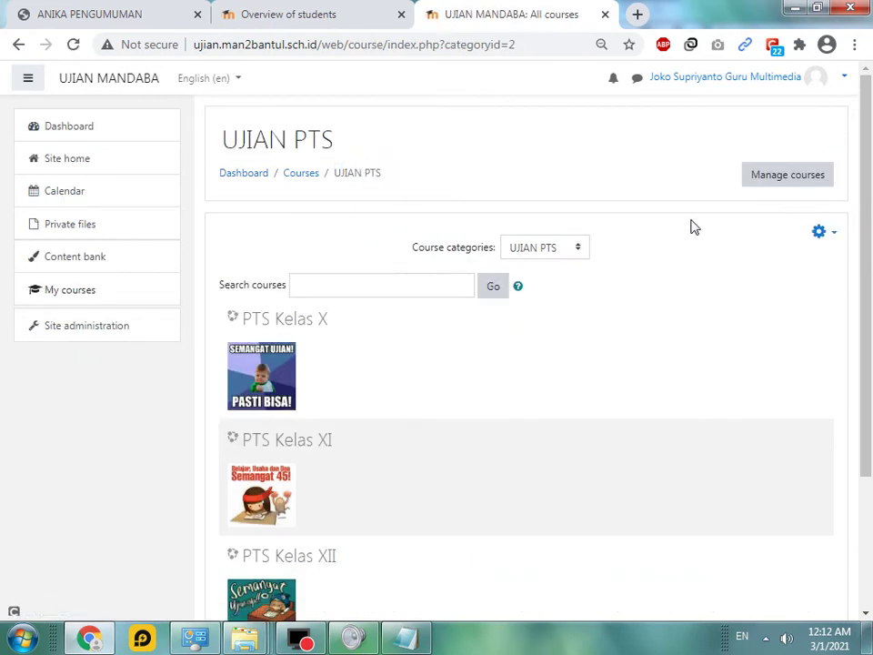
{"action": "left_click", "coordinate": [300, 318]}
{"action": "left_click_drag", "start_coordinate": [866, 127], "coordinate": [870, 102]}
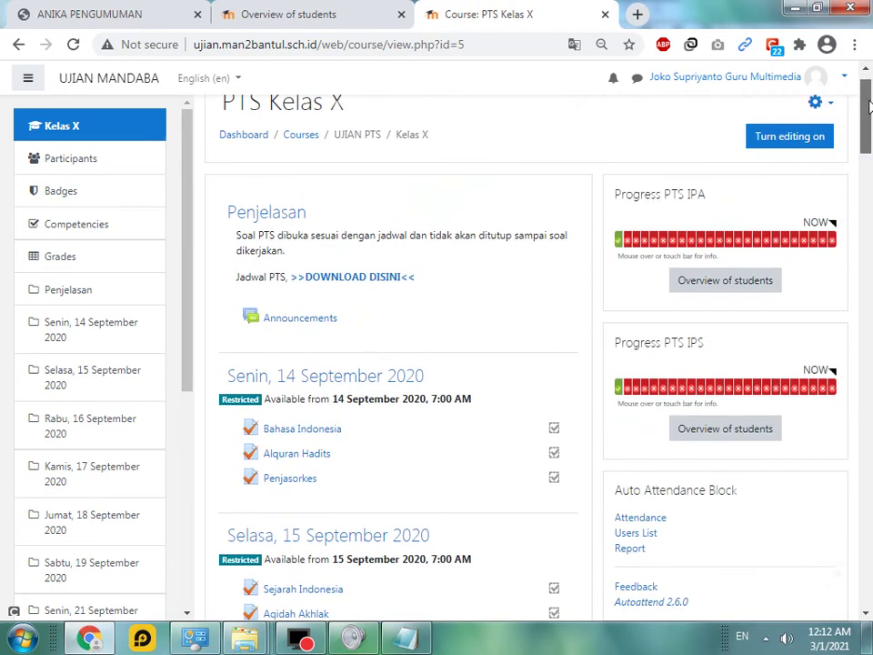
{"action": "mouse_move", "coordinate": [755, 239]}
{"action": "left_click", "coordinate": [737, 310]}
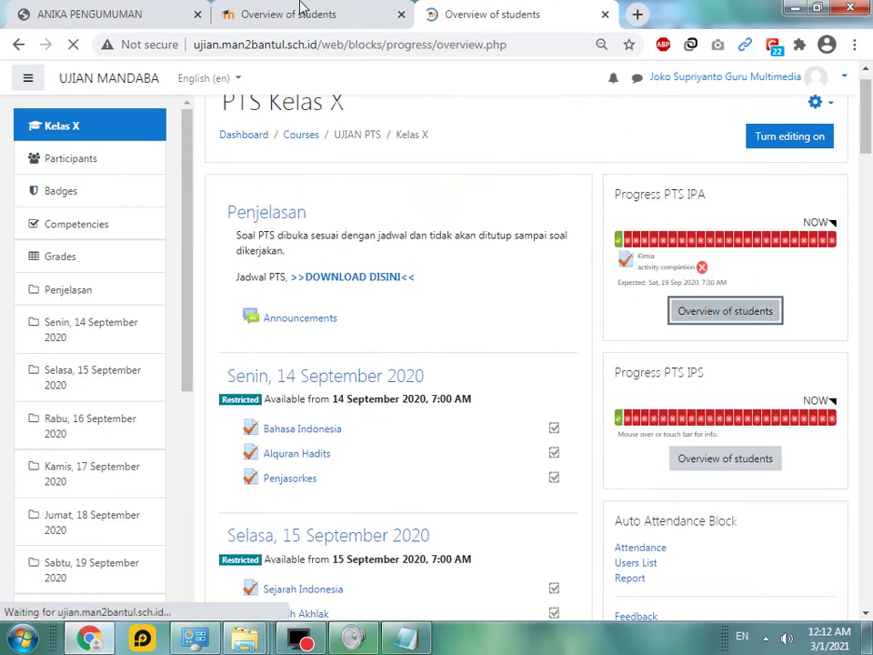
Examine the green and red progress bars and completion percentages of the PTS Kelas X students.
{"action": "left_click_drag", "start_coordinate": [870, 197], "coordinate": [870, 274]}
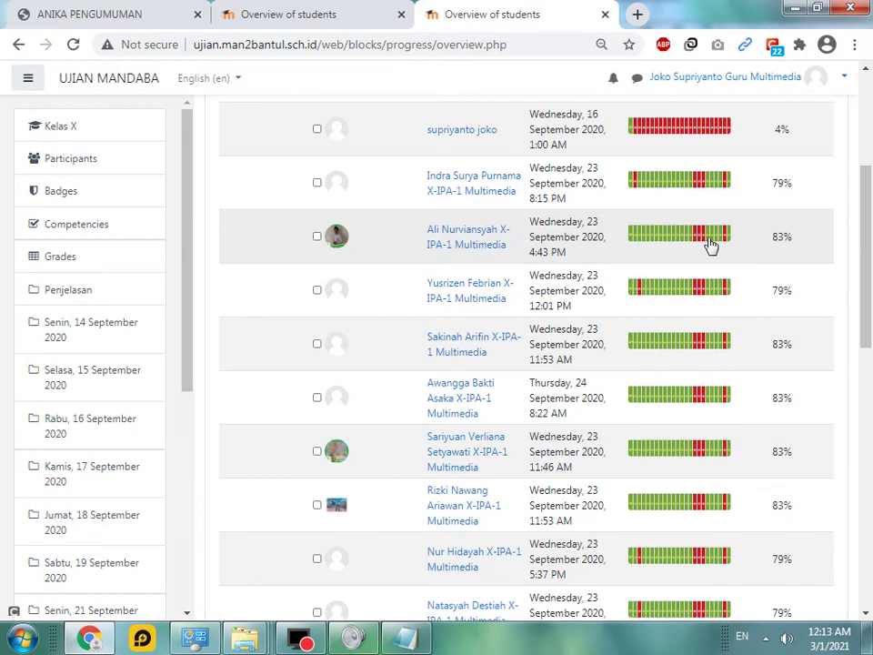
{"action": "scroll", "coordinate": [697, 382], "scroll_direction": "up", "scroll_amount": 1}
{"action": "scroll", "coordinate": [699, 364], "scroll_direction": "down", "scroll_amount": 2}
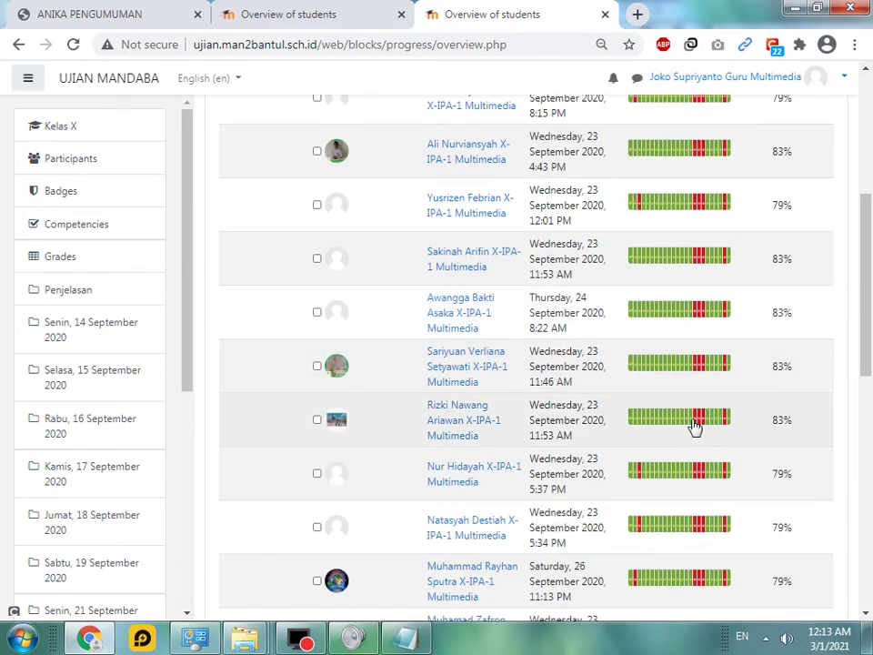
{"action": "left_click_drag", "start_coordinate": [868, 341], "coordinate": [870, 168]}
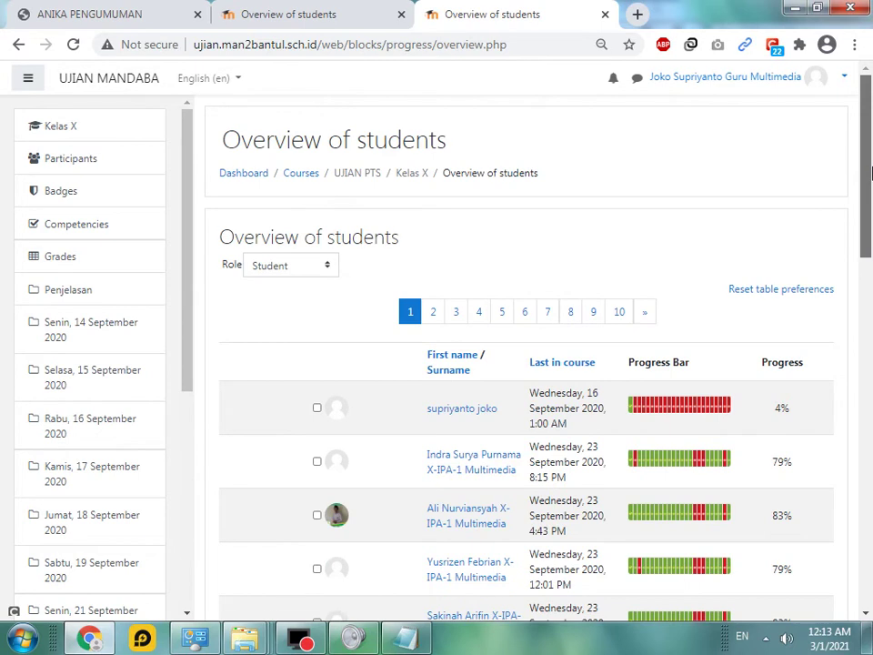
Sort the PTS Kelas X student overview by surname and show all students on one page.
{"action": "scroll", "coordinate": [870, 173], "scroll_direction": "down", "scroll_amount": 1}
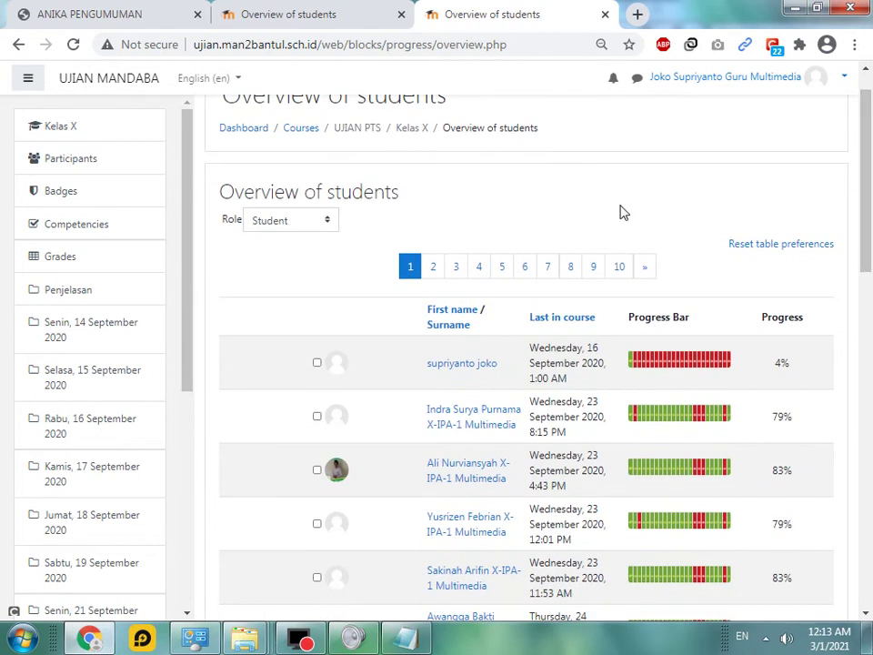
{"action": "left_click", "coordinate": [452, 325]}
{"action": "left_click_drag", "start_coordinate": [868, 175], "coordinate": [870, 493]}
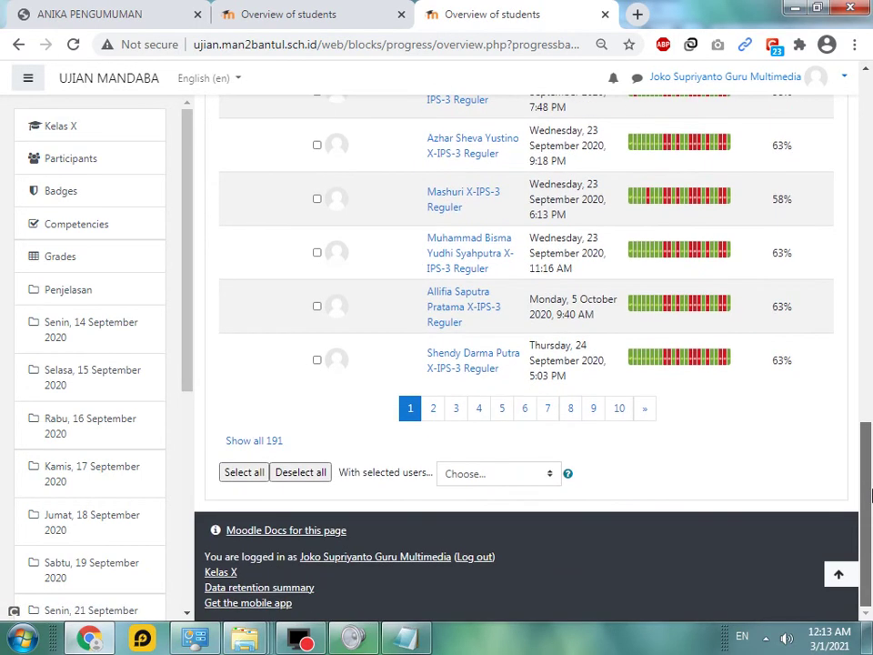
{"action": "left_click", "coordinate": [265, 447]}
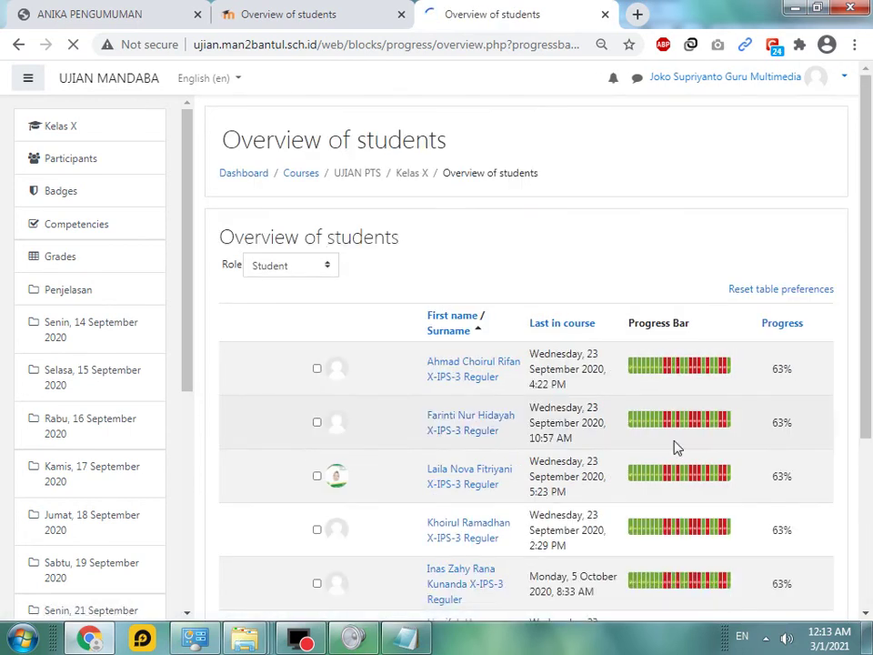
{"action": "left_click_drag", "start_coordinate": [869, 156], "coordinate": [870, 241]}
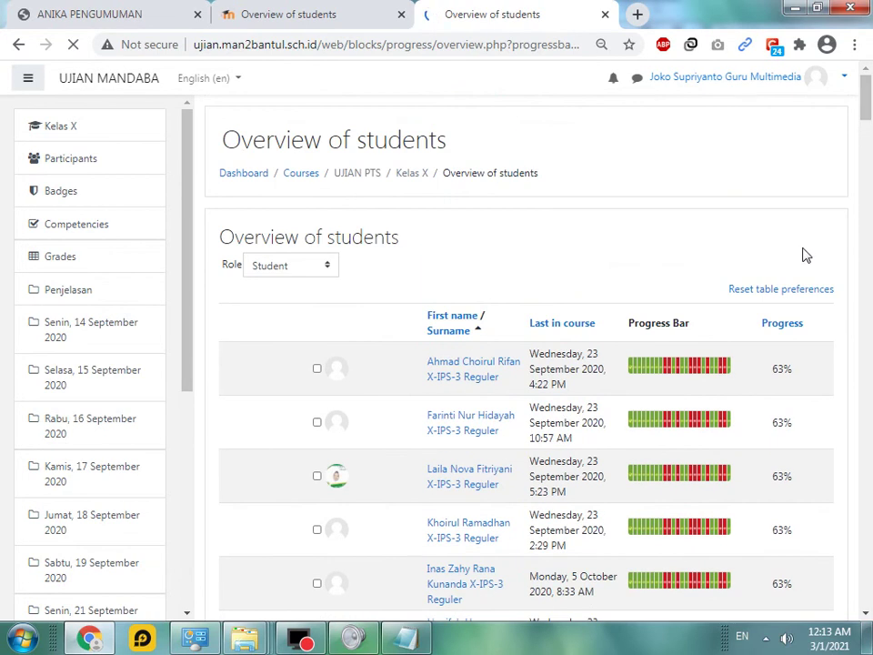
Sort the full student list by Progress and look through the sorted rows.
{"action": "left_click", "coordinate": [788, 328]}
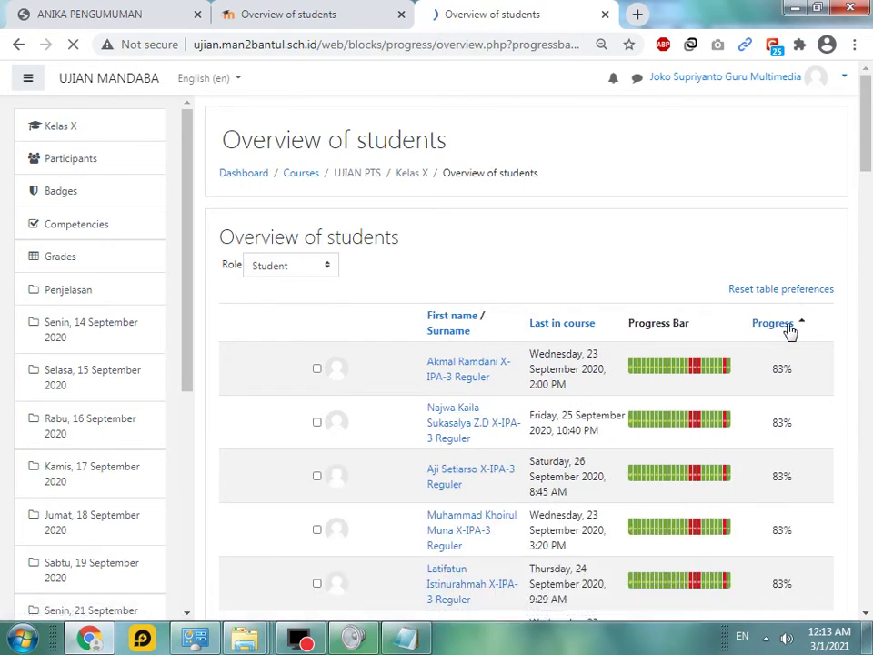
{"action": "scroll", "coordinate": [868, 161], "scroll_direction": "down", "scroll_amount": 6}
{"action": "scroll", "coordinate": [869, 161], "scroll_direction": "down", "scroll_amount": 5}
{"action": "scroll", "coordinate": [868, 200], "scroll_direction": "down", "scroll_amount": 4}
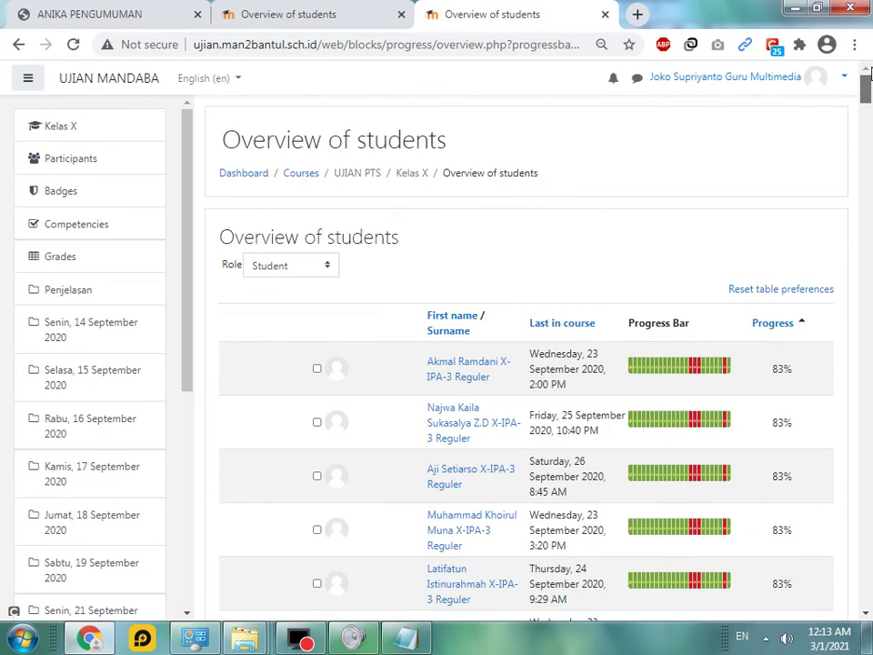
Open the Keterampilan Tata Busana quiz report from the first student's progress bar and view its table of attempts and grades.
{"action": "left_click", "coordinate": [727, 371]}
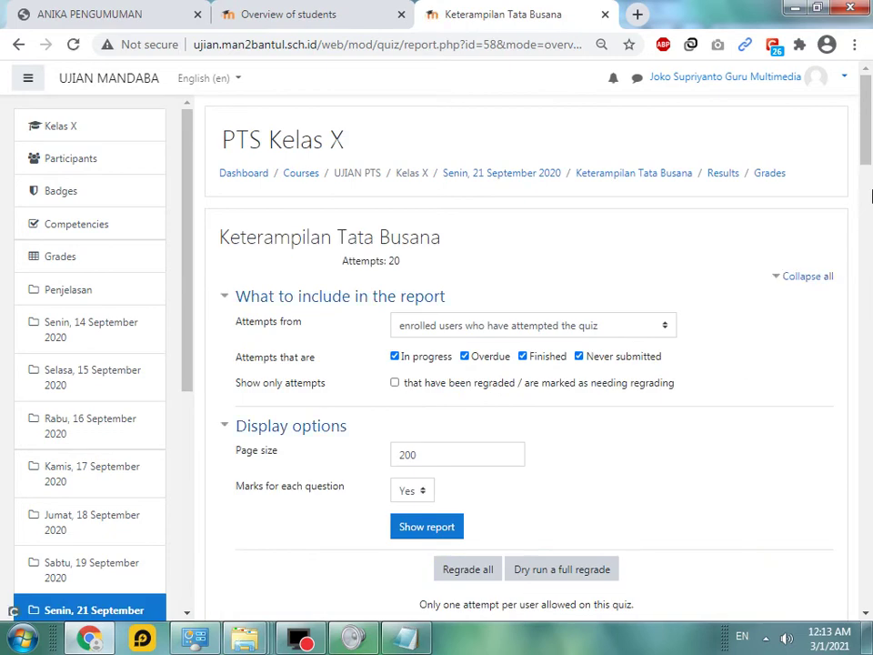
{"action": "scroll", "coordinate": [329, 358], "scroll_direction": "down", "scroll_amount": 5}
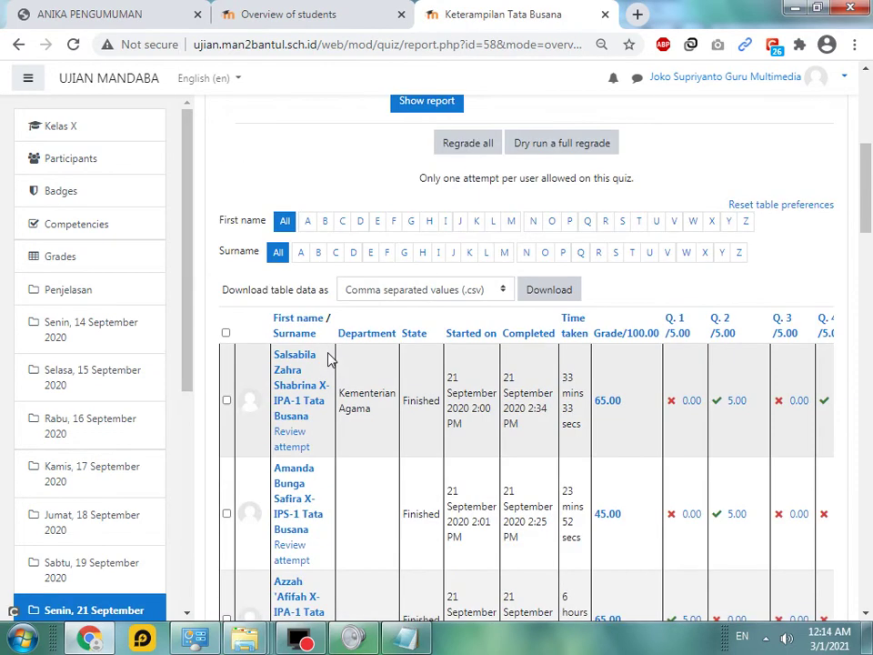
Return from the quiz report to the overview of students and compare the red segments in the students' progress bars.
{"action": "scroll", "coordinate": [328, 358], "scroll_direction": "down", "scroll_amount": 2}
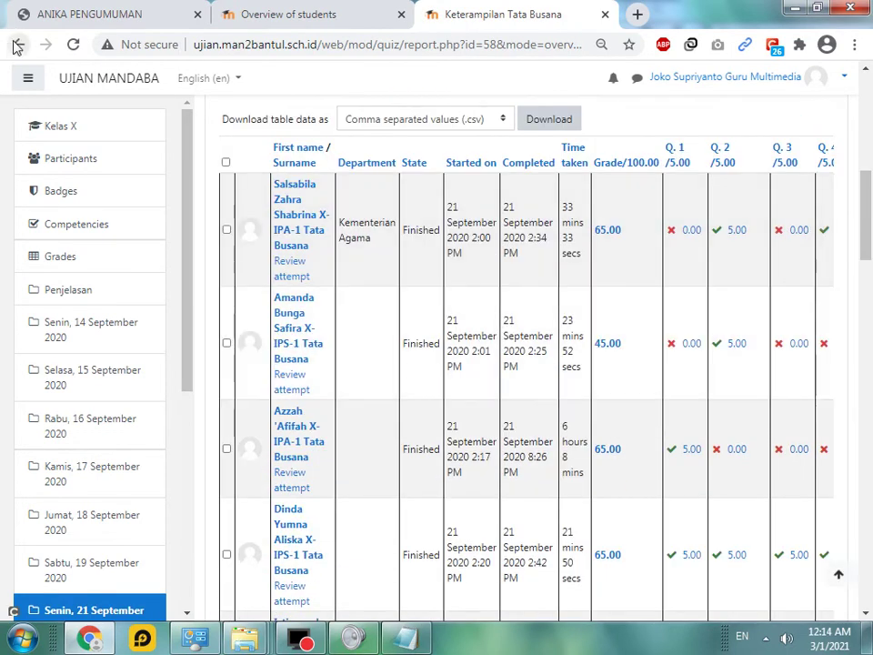
{"action": "left_click", "coordinate": [16, 43]}
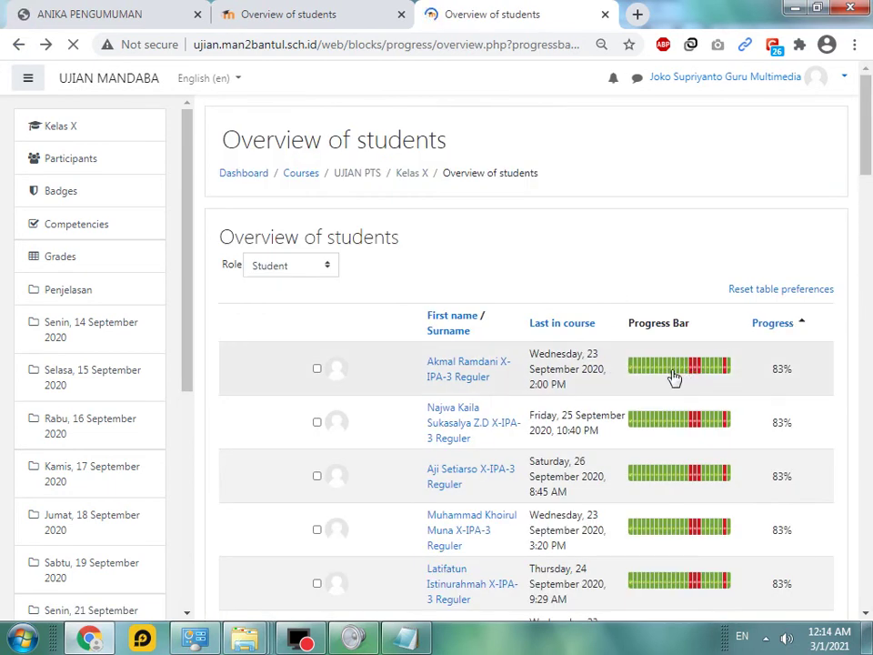
{"action": "scroll", "coordinate": [713, 264], "scroll_direction": "down", "scroll_amount": 1}
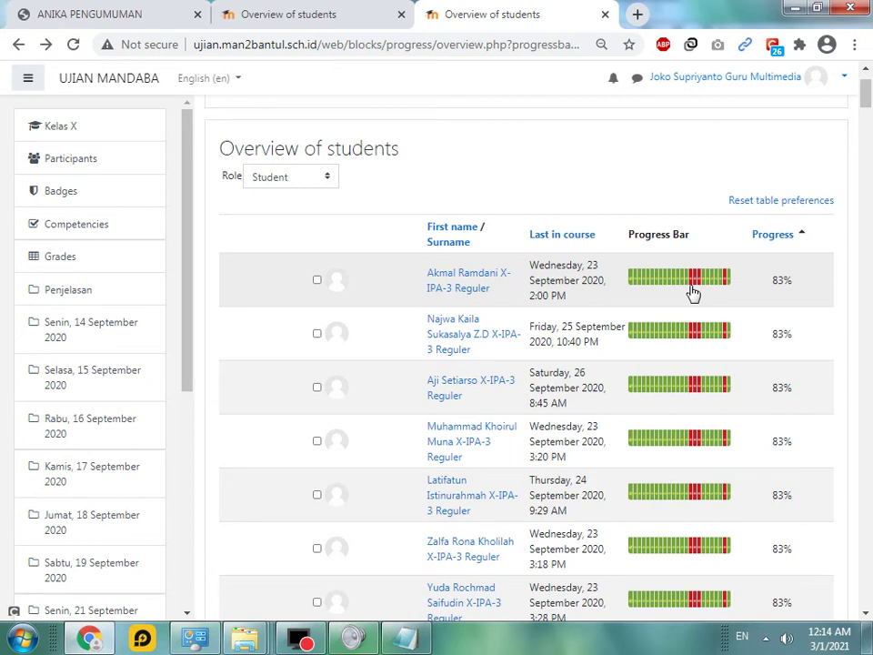
{"action": "scroll", "coordinate": [709, 309], "scroll_direction": "down", "scroll_amount": 5}
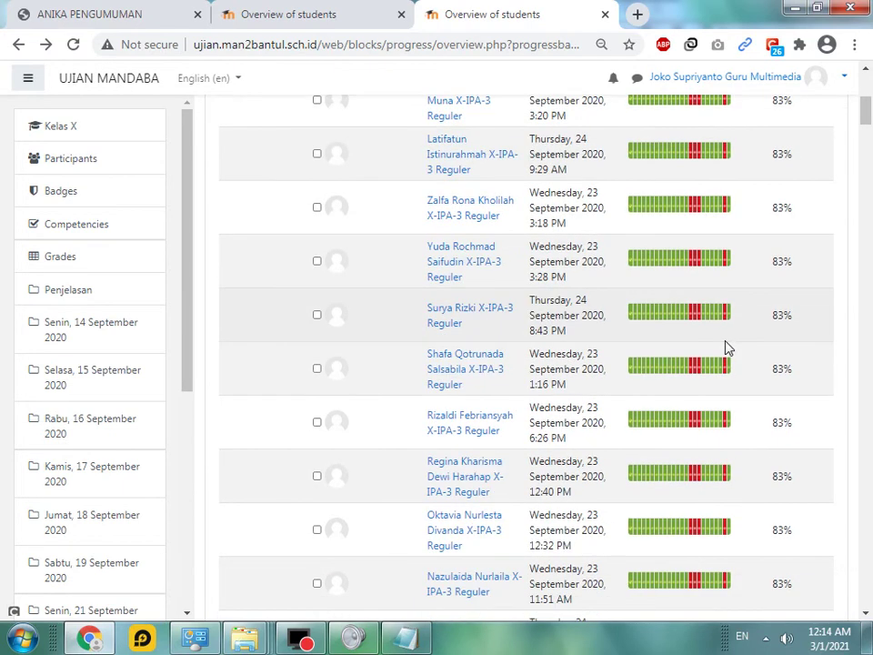
{"action": "scroll", "coordinate": [726, 348], "scroll_direction": "up", "scroll_amount": 1}
{"action": "left_click_drag", "start_coordinate": [866, 109], "coordinate": [869, 155]}
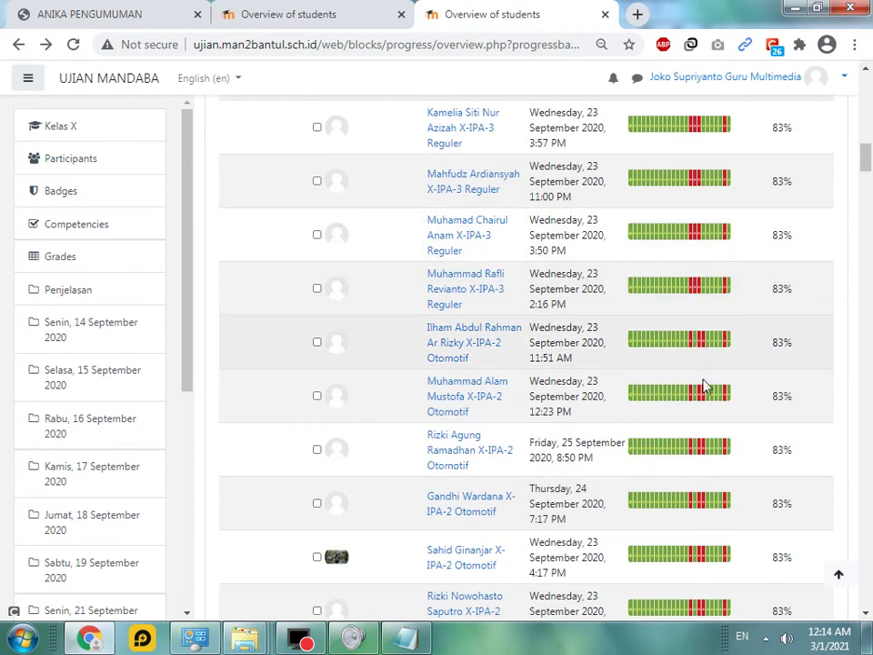
{"action": "scroll", "coordinate": [703, 417], "scroll_direction": "down", "scroll_amount": 1}
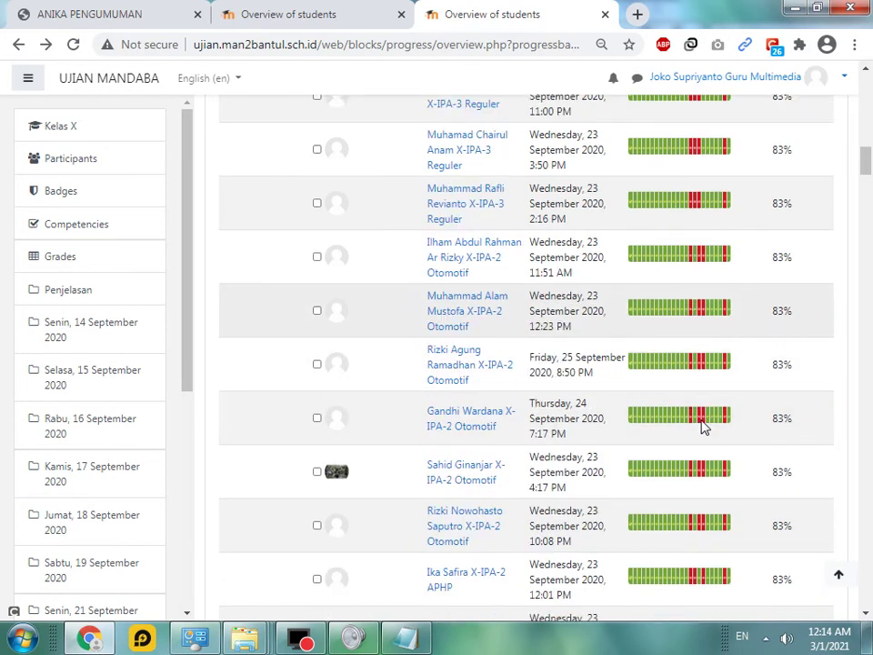
{"action": "scroll", "coordinate": [702, 427], "scroll_direction": "down", "scroll_amount": 1}
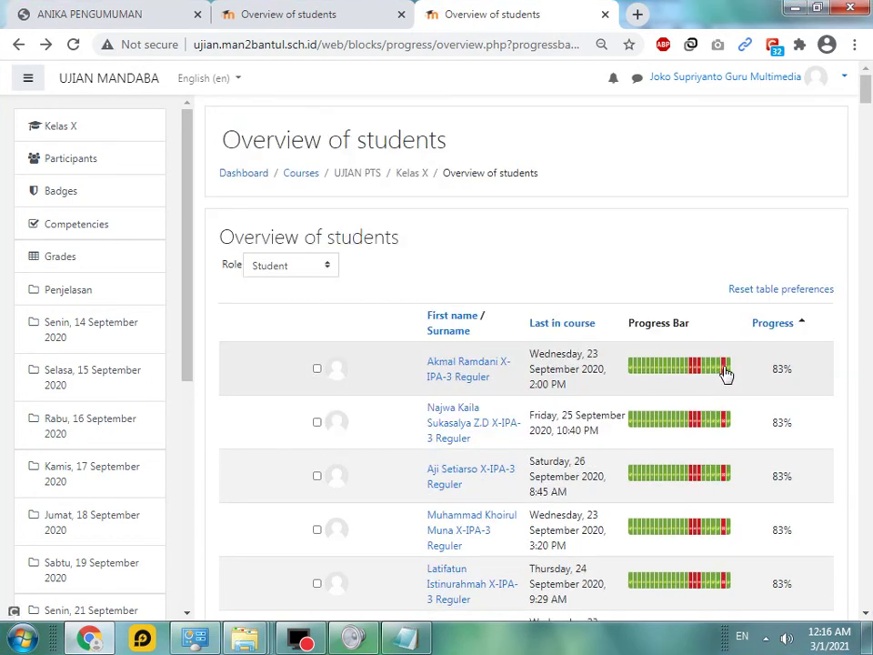
Reopen the Keterampilan Tata Busana quiz report from the first student's progress bar, and return to the overview of students.
{"action": "left_click", "coordinate": [725, 369]}
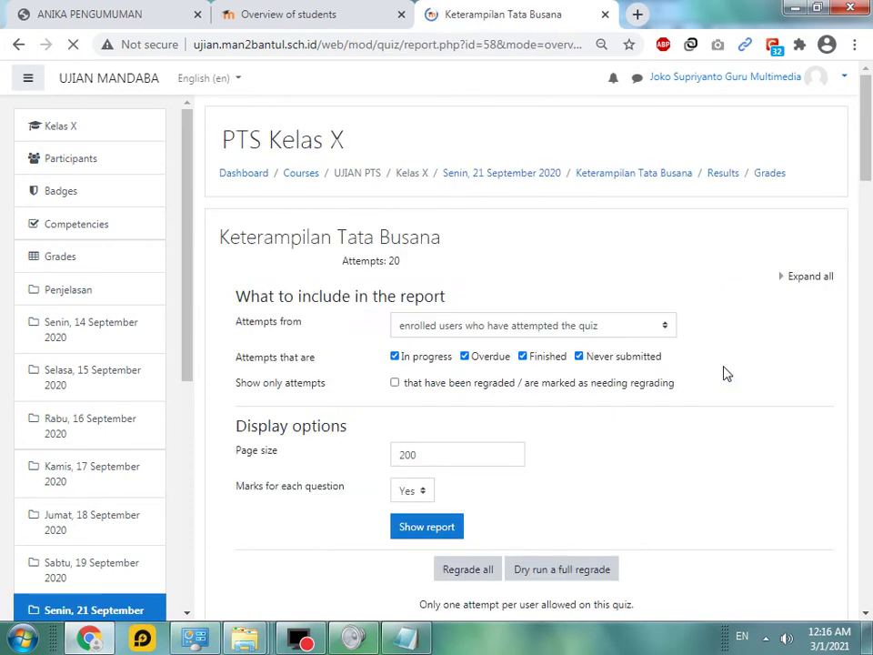
{"action": "left_click", "coordinate": [19, 43]}
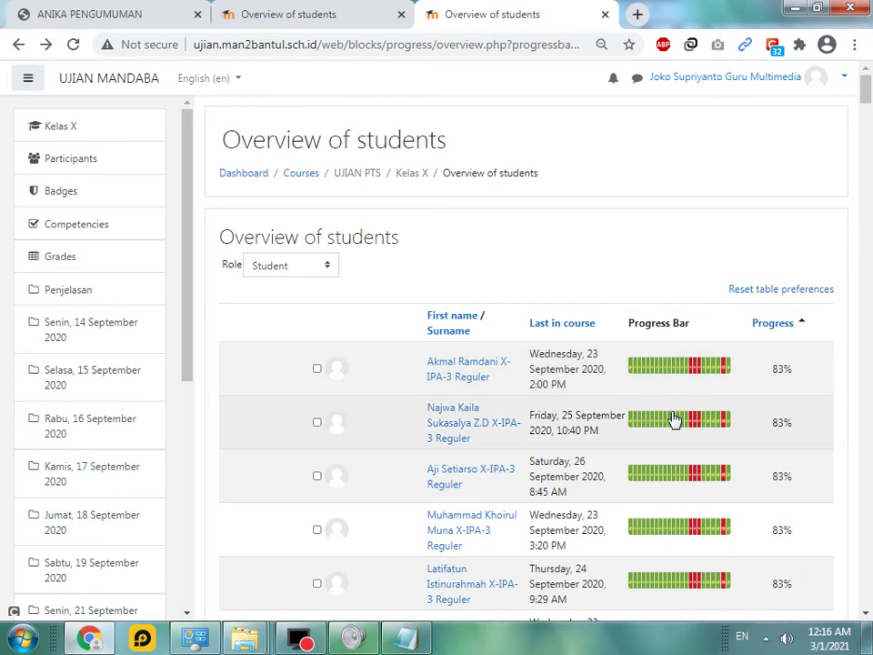
{"action": "scroll", "coordinate": [673, 418], "scroll_direction": "down", "scroll_amount": 1}
{"action": "scroll", "coordinate": [714, 458], "scroll_direction": "down", "scroll_amount": 2}
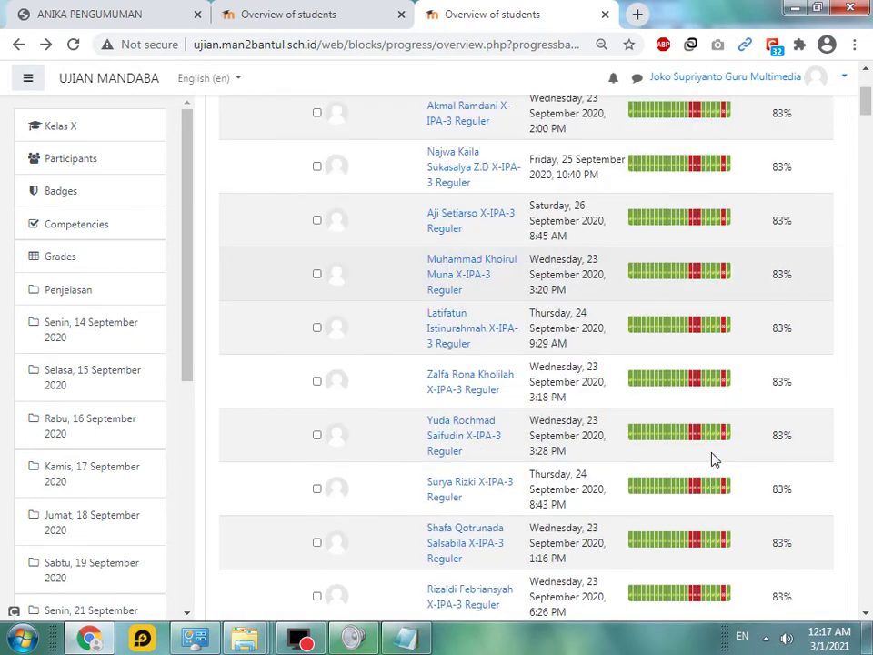
{"action": "scroll", "coordinate": [714, 459], "scroll_direction": "up", "scroll_amount": 3}
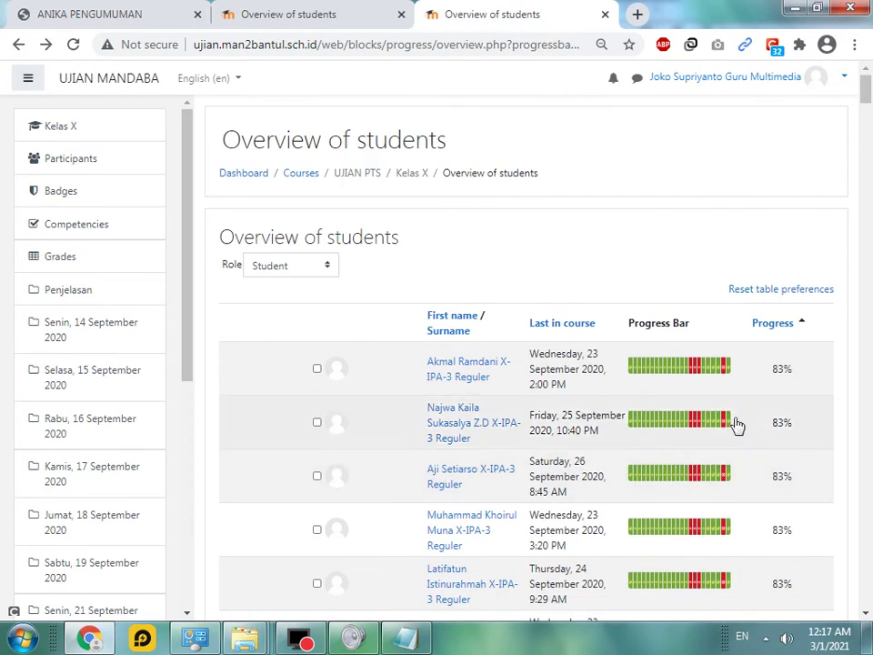
Highlight the first student's progress percentage and compare it with those of students further down the list.
{"action": "left_click", "coordinate": [791, 367]}
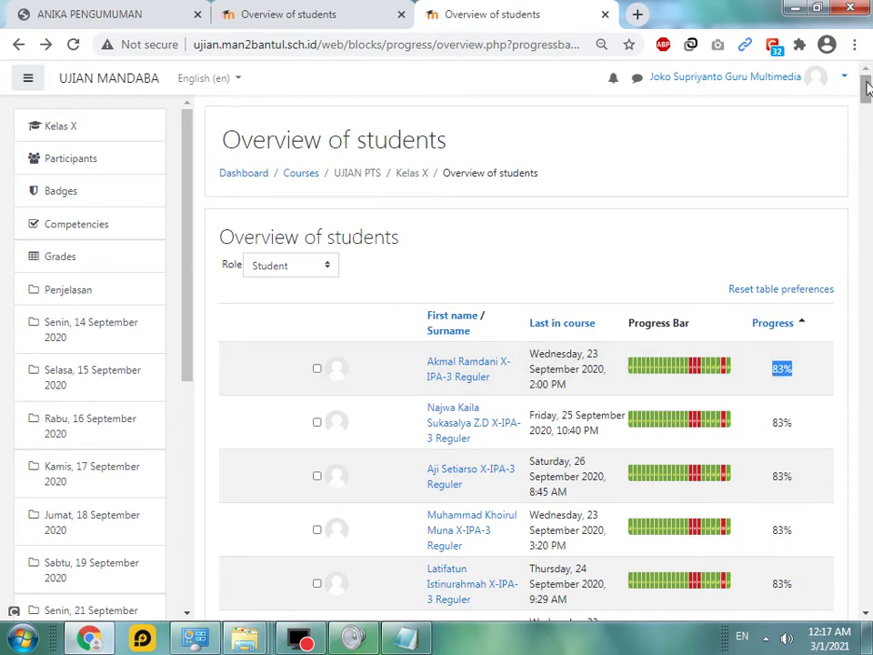
{"action": "left_click_drag", "start_coordinate": [865, 88], "coordinate": [867, 270]}
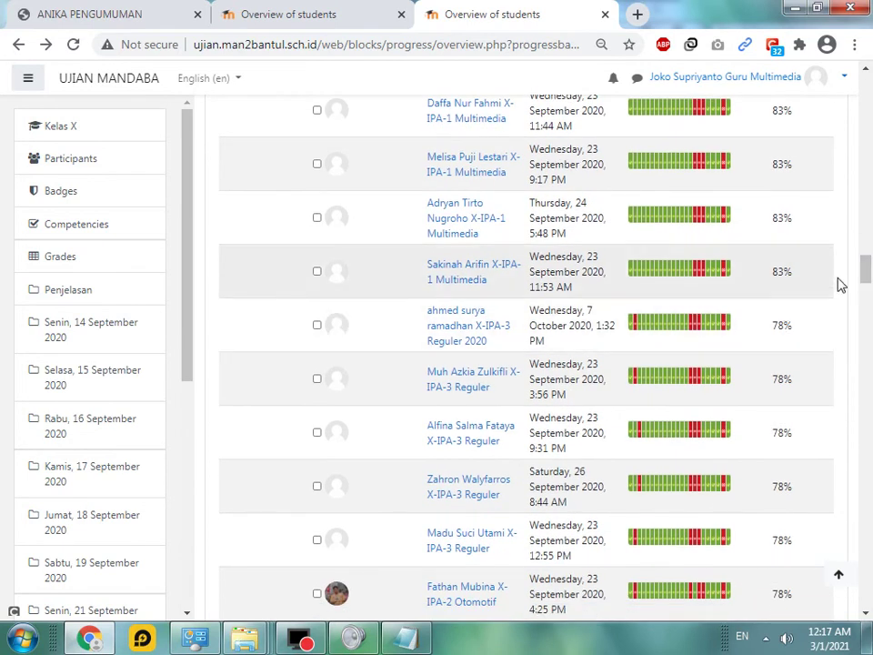
{"action": "left_click_drag", "start_coordinate": [865, 262], "coordinate": [866, 116]}
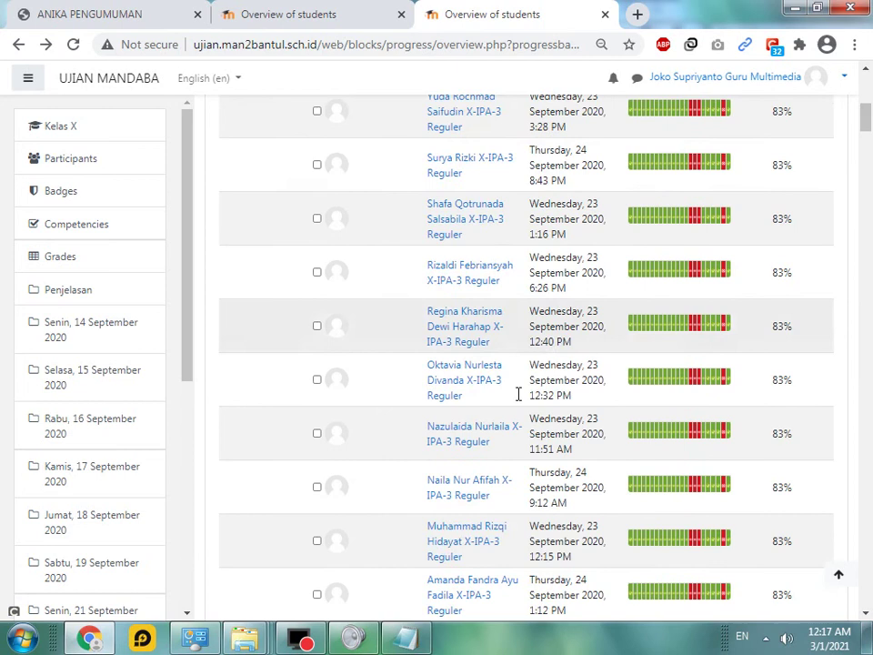
Switch to the Notepad notes and highlight the lines on exam attendance times and Petugas Jaga duties.
{"action": "left_click", "coordinate": [417, 642]}
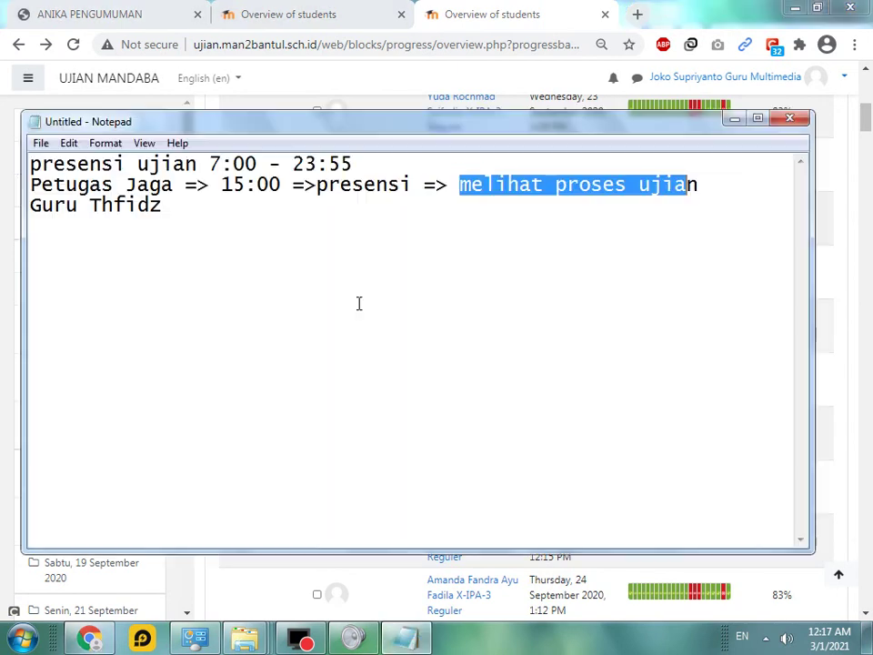
{"action": "left_click", "coordinate": [100, 182]}
{"action": "left_click_drag", "start_coordinate": [715, 184], "coordinate": [2, 162]}
Switch back to the browser and open the PTS KELAS X 2021 course from the PTS TA 20-21 category on the dashboard.
{"action": "left_click", "coordinate": [276, 11]}
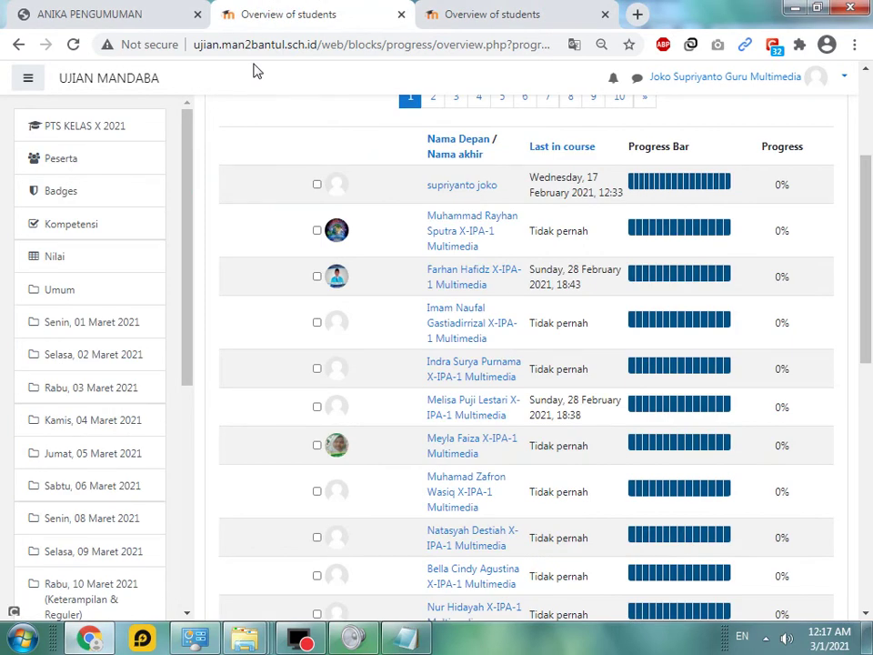
{"action": "scroll", "coordinate": [738, 127], "scroll_direction": "up", "scroll_amount": 3}
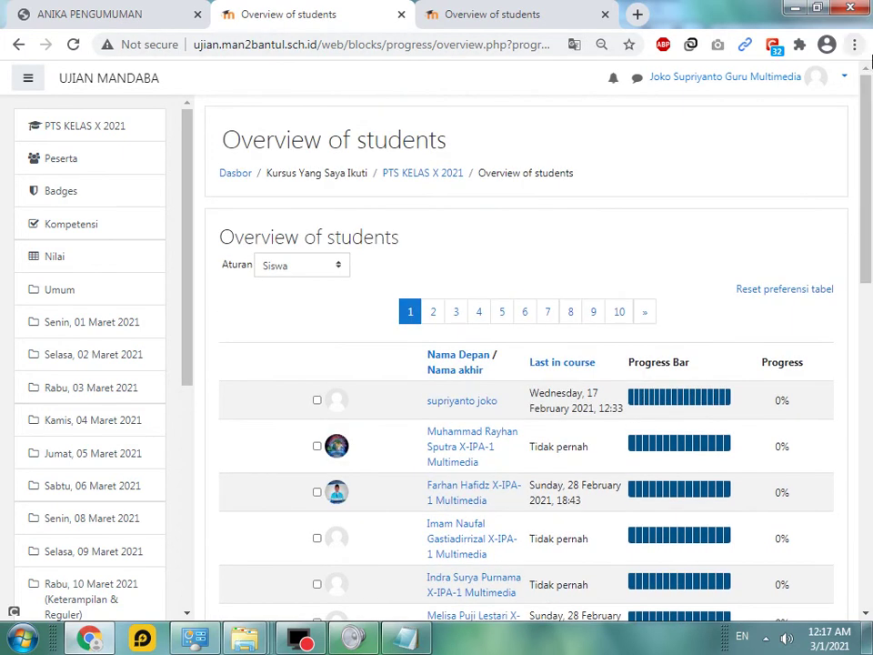
{"action": "left_click", "coordinate": [242, 179]}
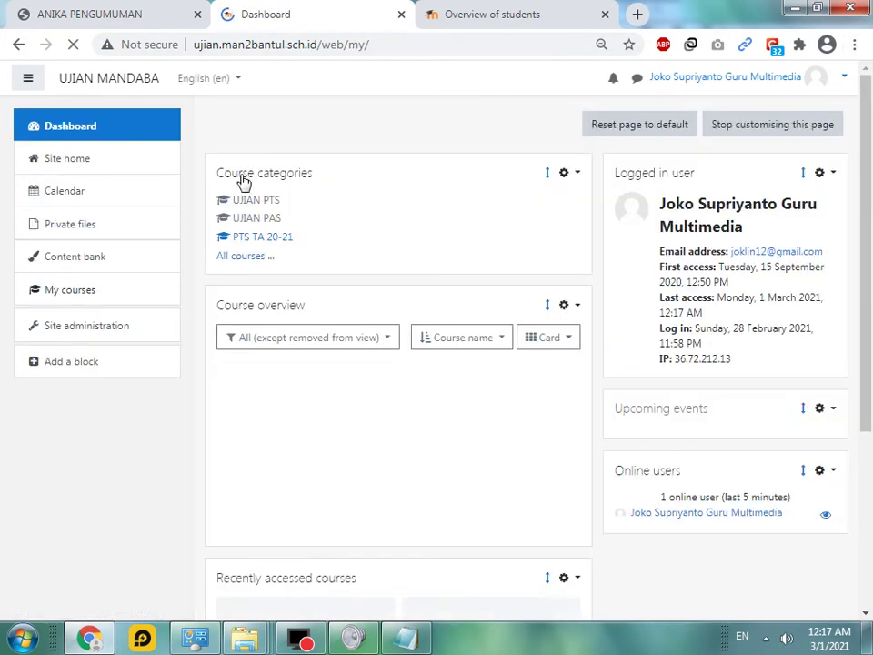
{"action": "left_click", "coordinate": [285, 242]}
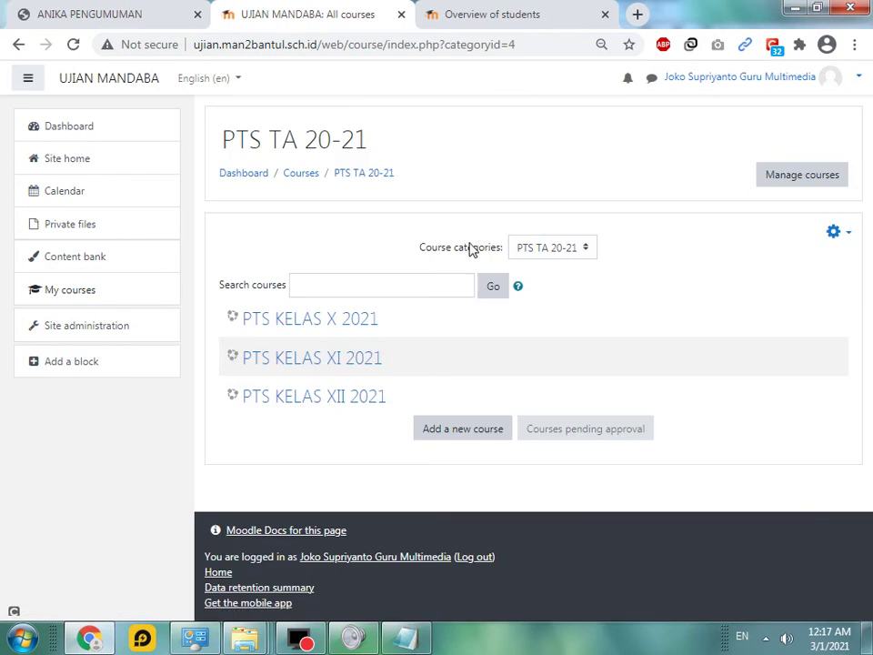
{"action": "left_click", "coordinate": [351, 324]}
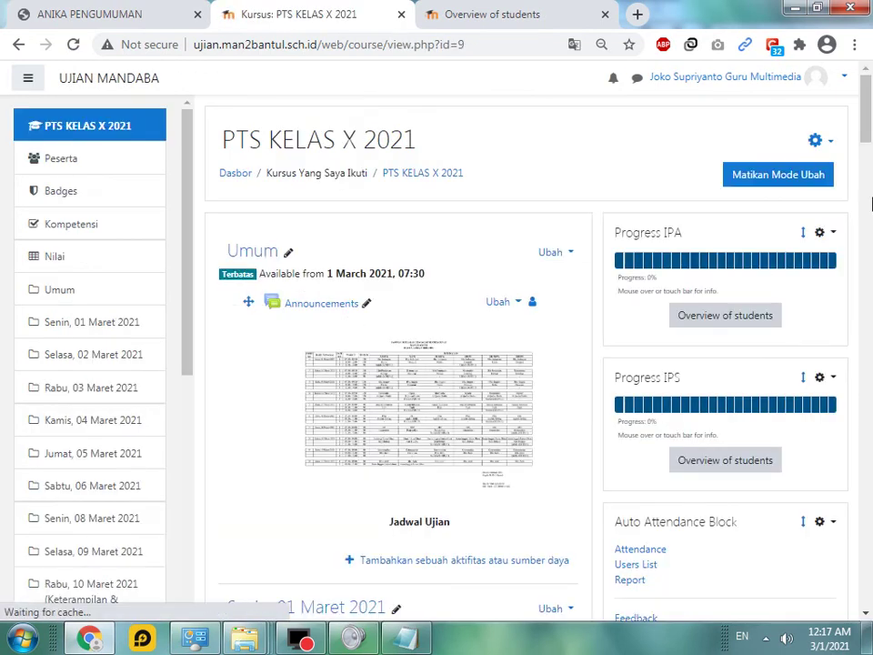
Open the Tahfidz Semua Siswa checklist at the end of the course and make the checks in its progress view editable.
{"action": "left_click_drag", "start_coordinate": [866, 107], "coordinate": [868, 547]}
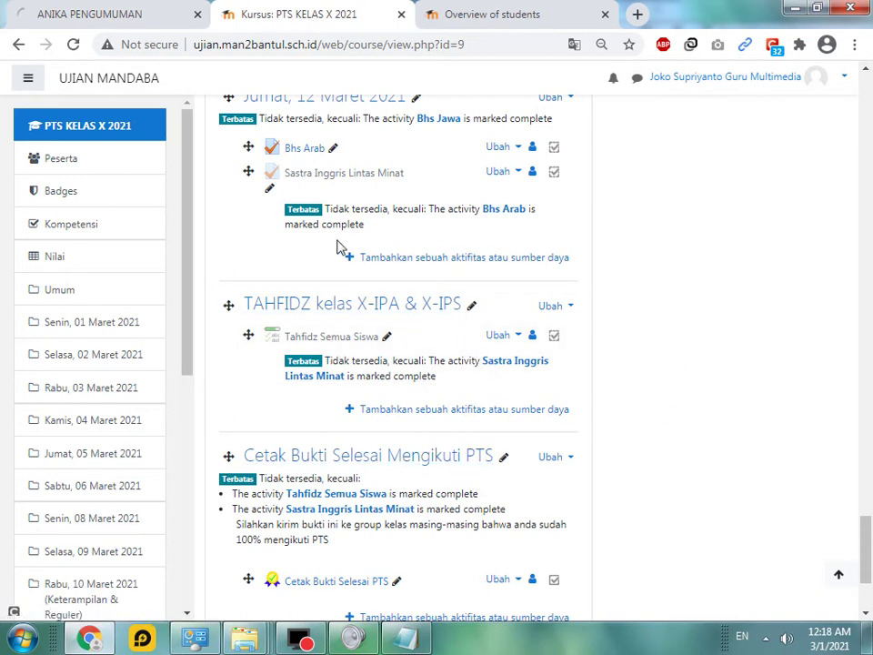
{"action": "left_click", "coordinate": [314, 338]}
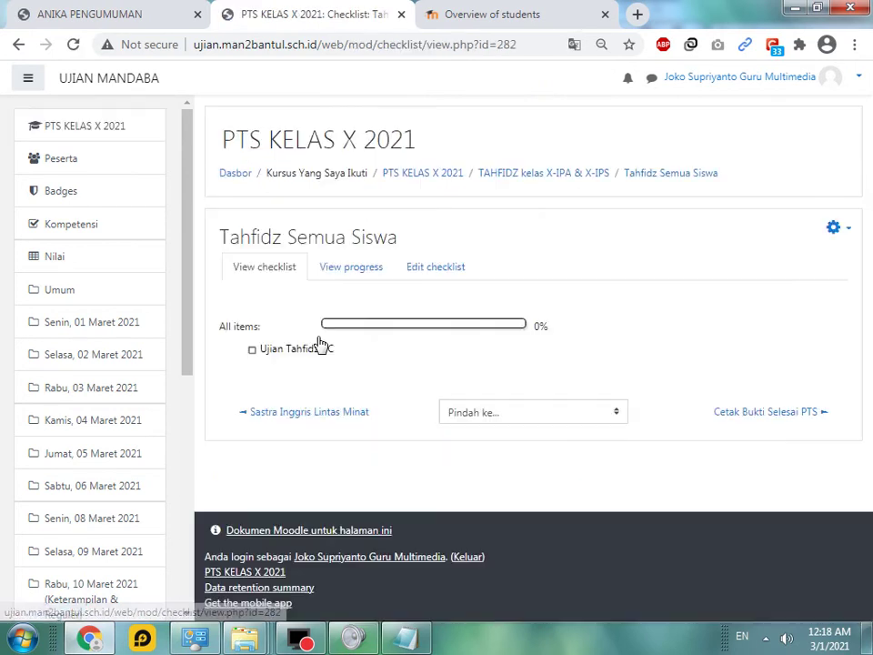
{"action": "left_click", "coordinate": [447, 268]}
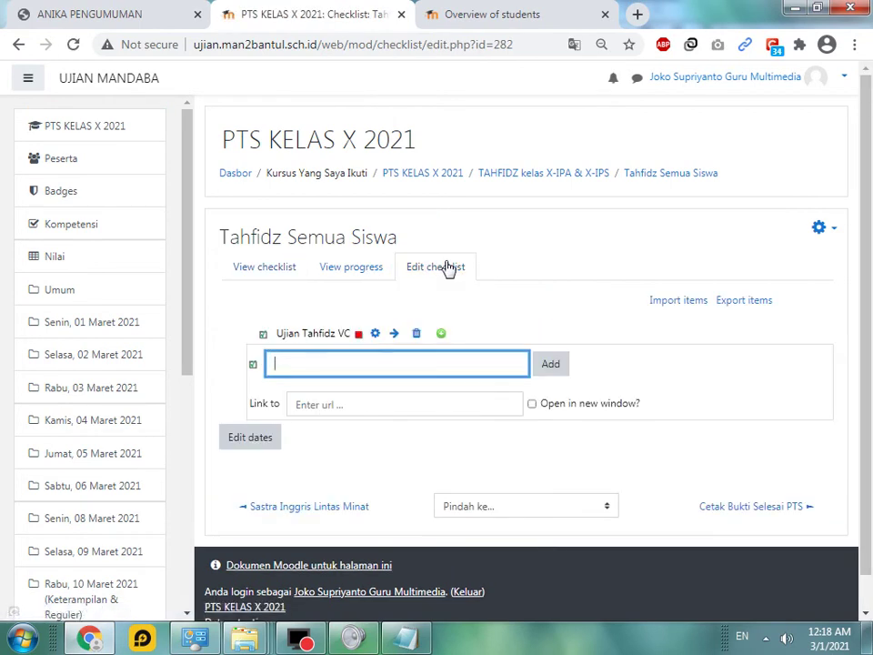
{"action": "left_click", "coordinate": [358, 268]}
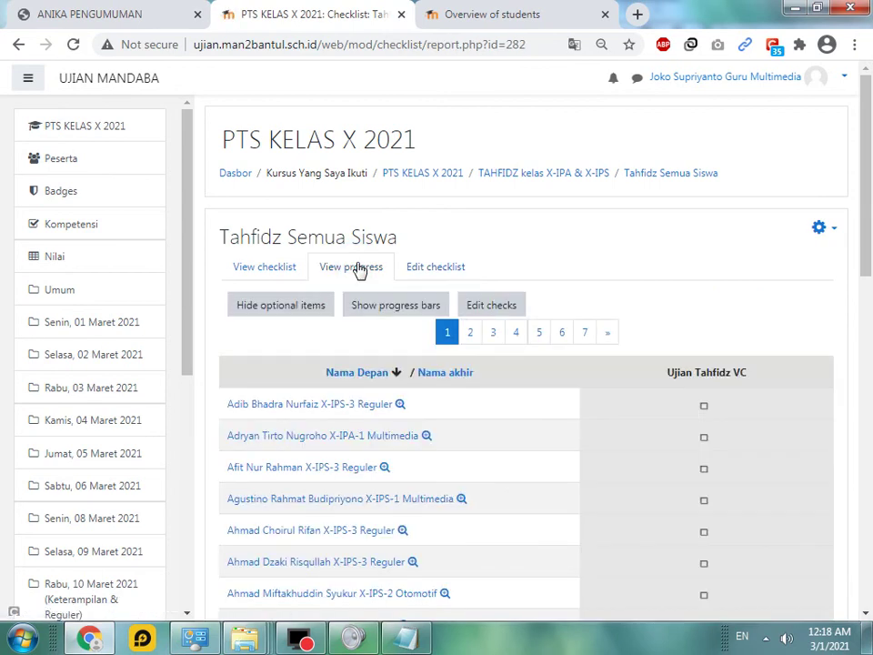
{"action": "left_click", "coordinate": [499, 307]}
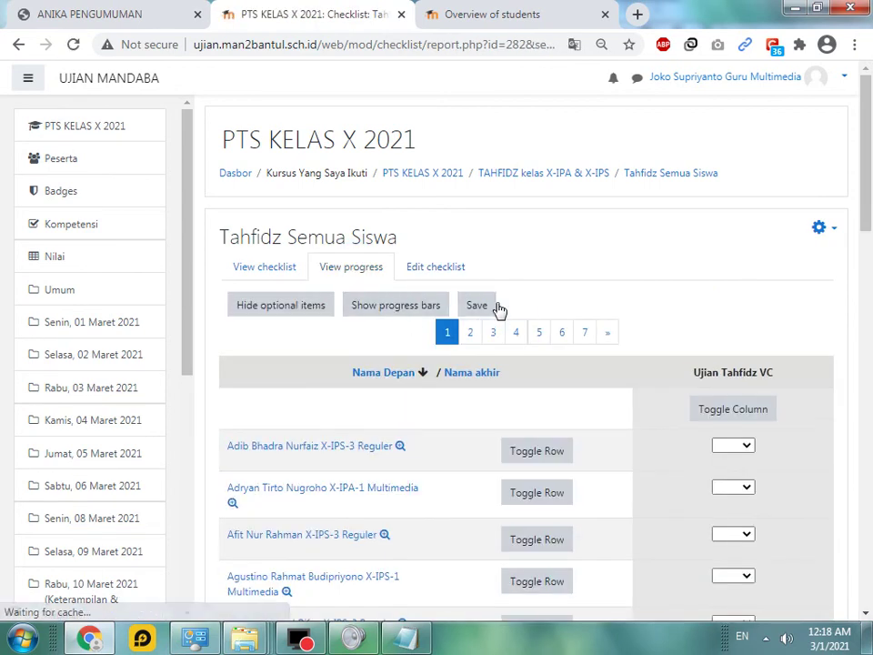
Look through the first page of students and their Ujian Tahfidz VC check fields.
{"action": "scroll", "coordinate": [483, 436], "scroll_direction": "down", "scroll_amount": 8}
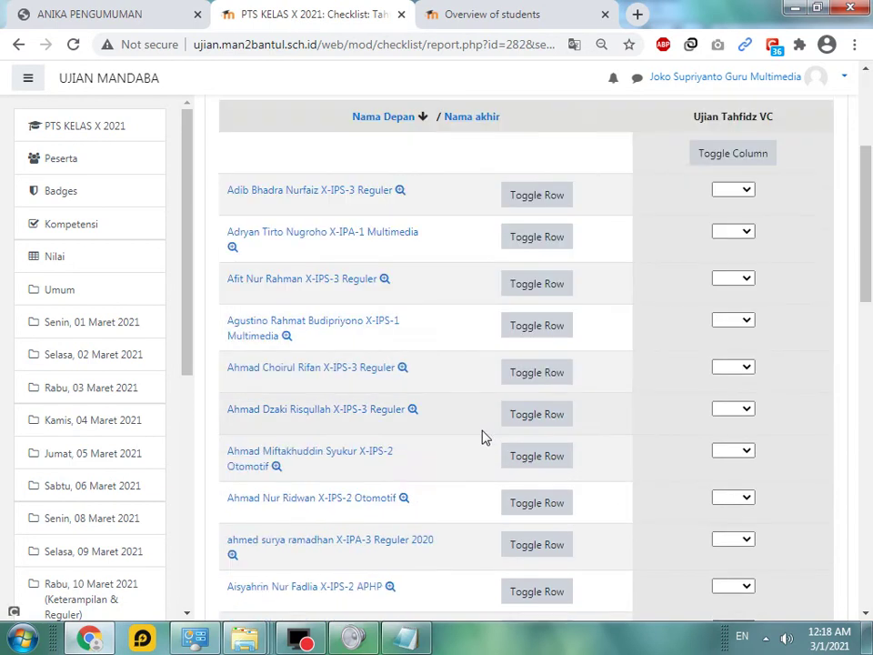
{"action": "scroll", "coordinate": [483, 437], "scroll_direction": "down", "scroll_amount": 6}
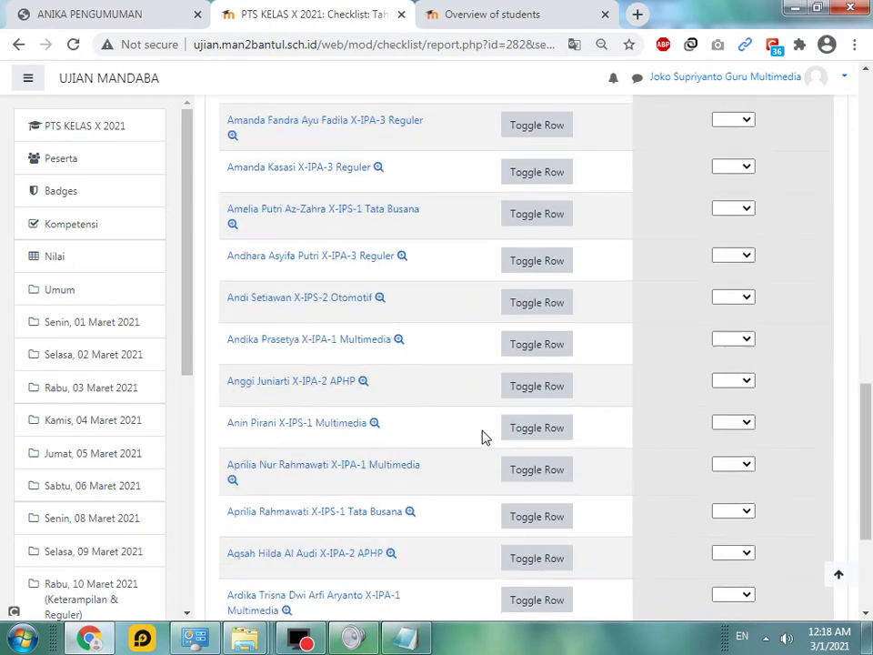
{"action": "scroll", "coordinate": [425, 448], "scroll_direction": "up", "scroll_amount": 9}
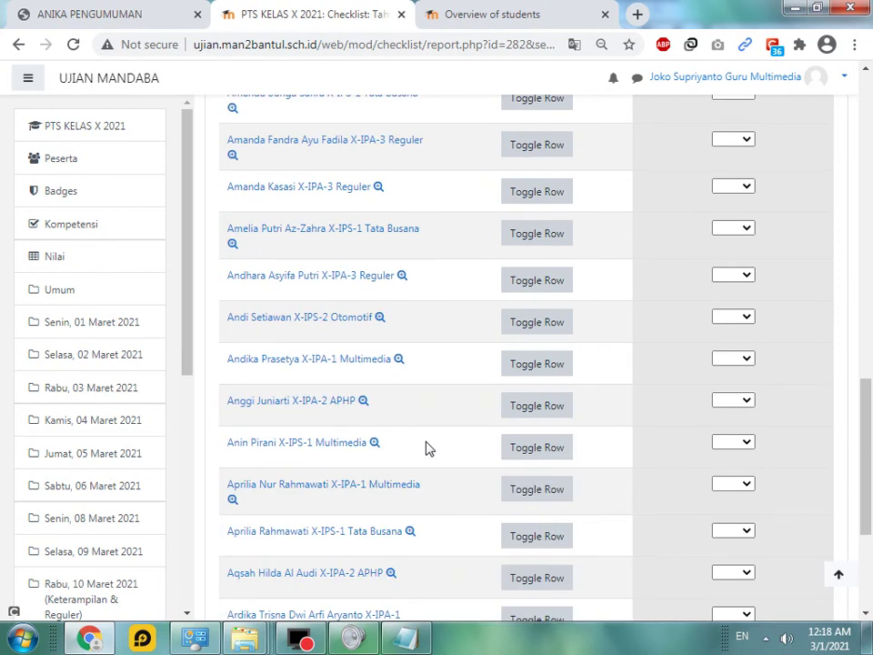
{"action": "scroll", "coordinate": [428, 448], "scroll_direction": "up", "scroll_amount": 6}
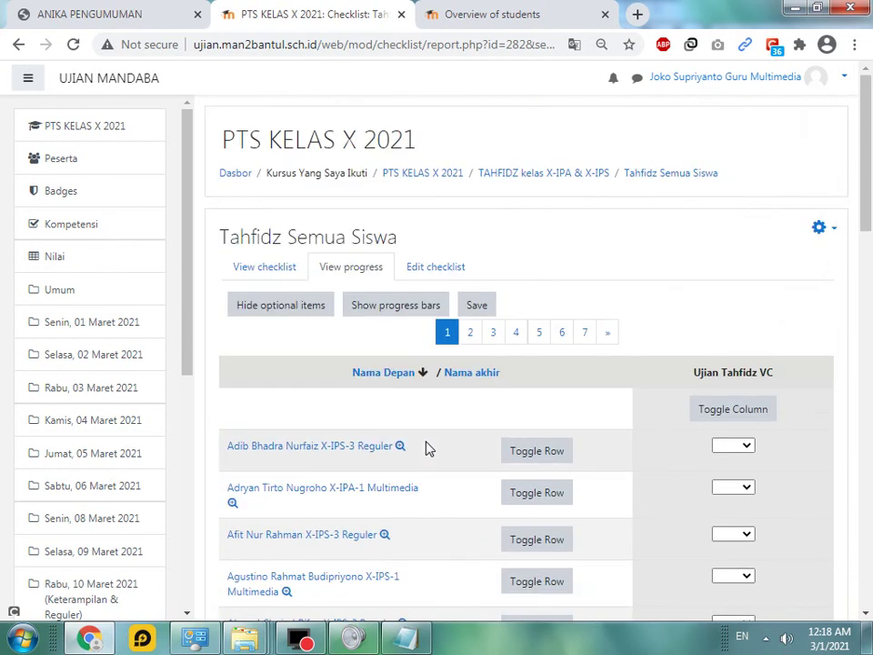
{"action": "scroll", "coordinate": [429, 449], "scroll_direction": "down", "scroll_amount": 2}
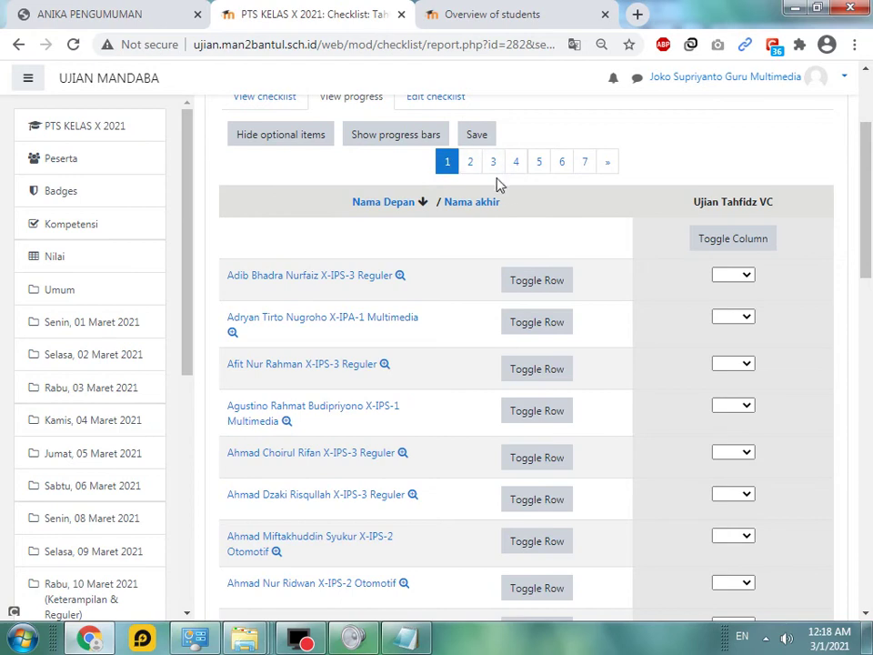
{"action": "scroll", "coordinate": [513, 200], "scroll_direction": "up", "scroll_amount": 1}
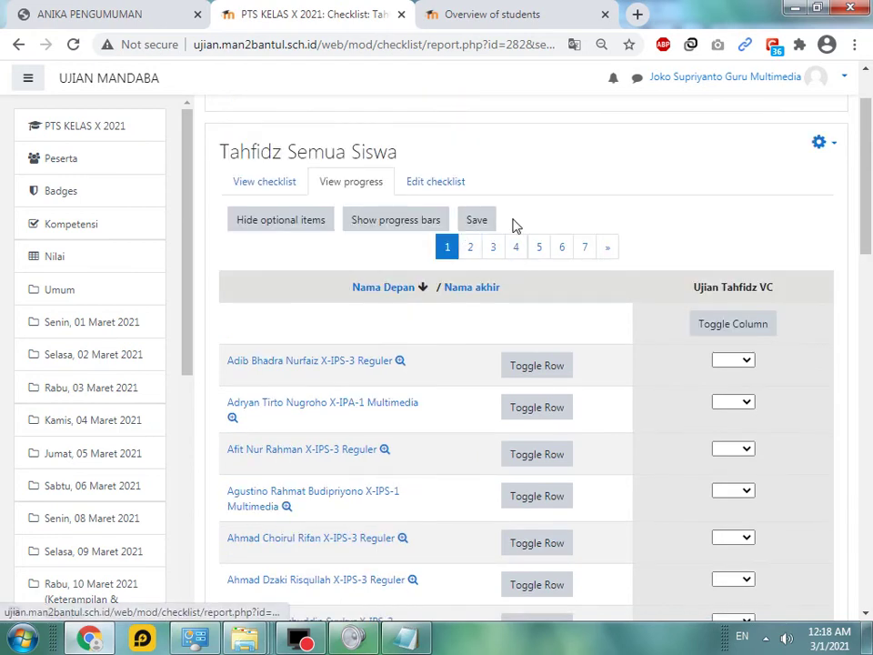
{"action": "left_click", "coordinate": [854, 43]}
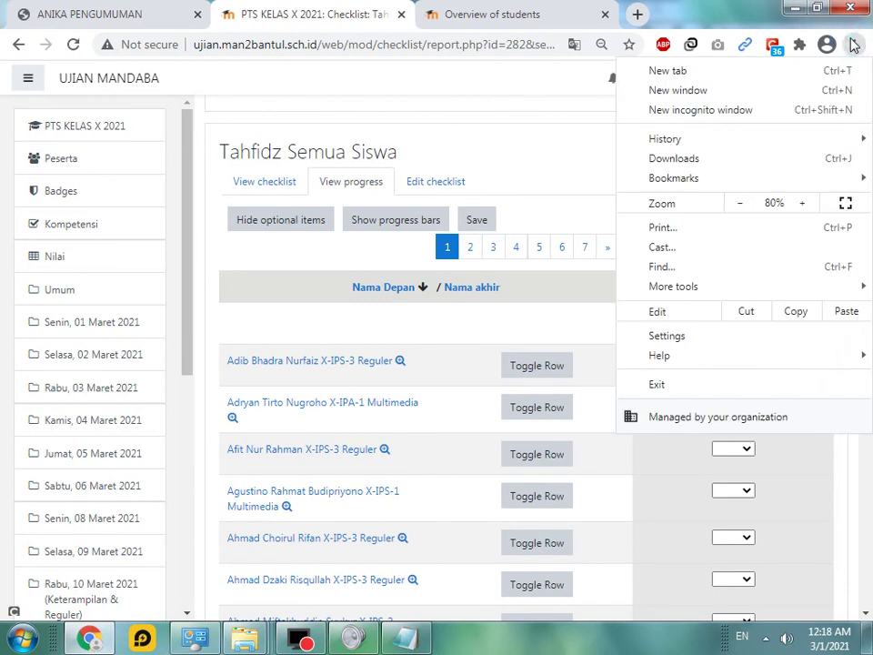
{"action": "left_click", "coordinate": [551, 136]}
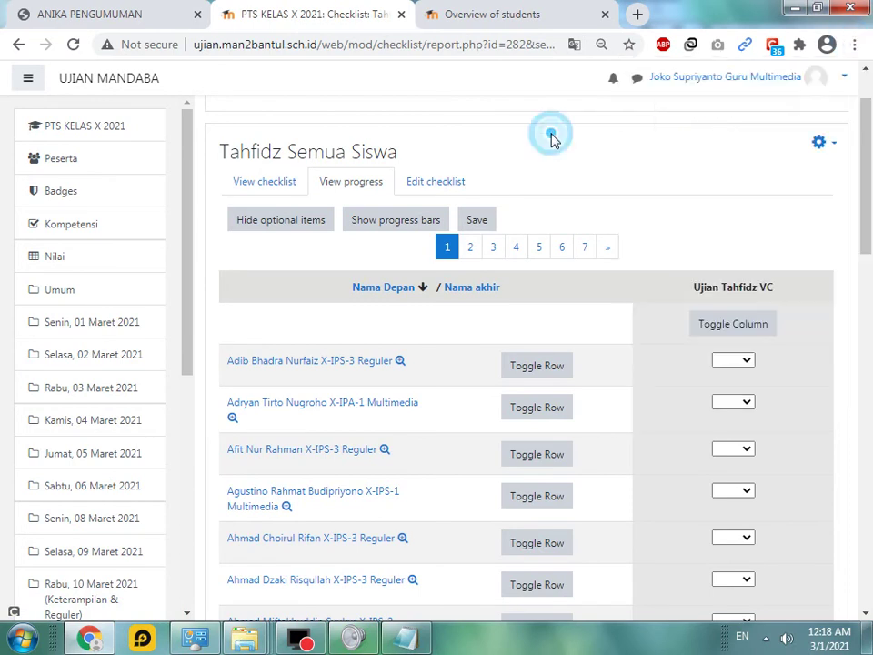
{"action": "left_click", "coordinate": [854, 44]}
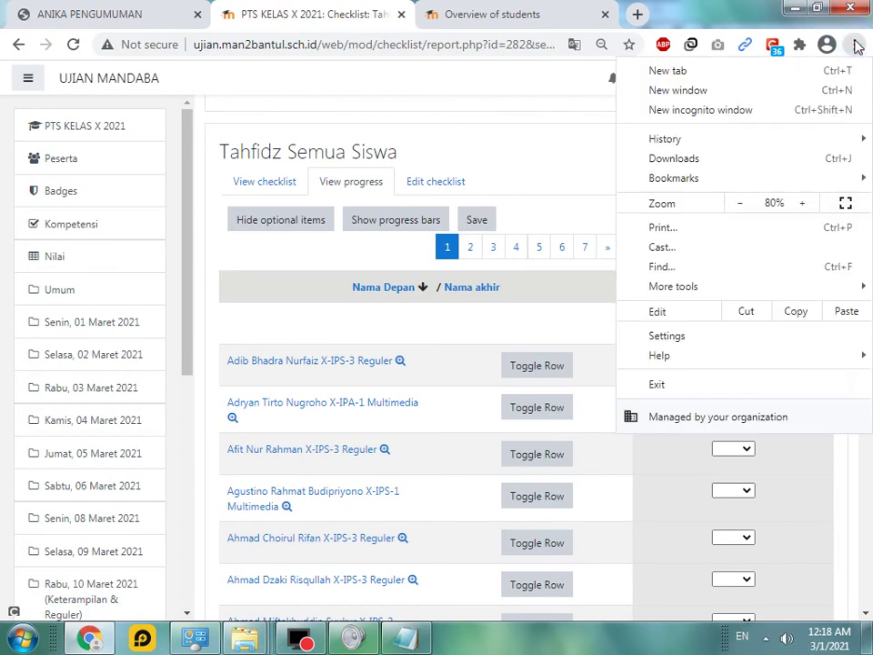
{"action": "left_click", "coordinate": [686, 265]}
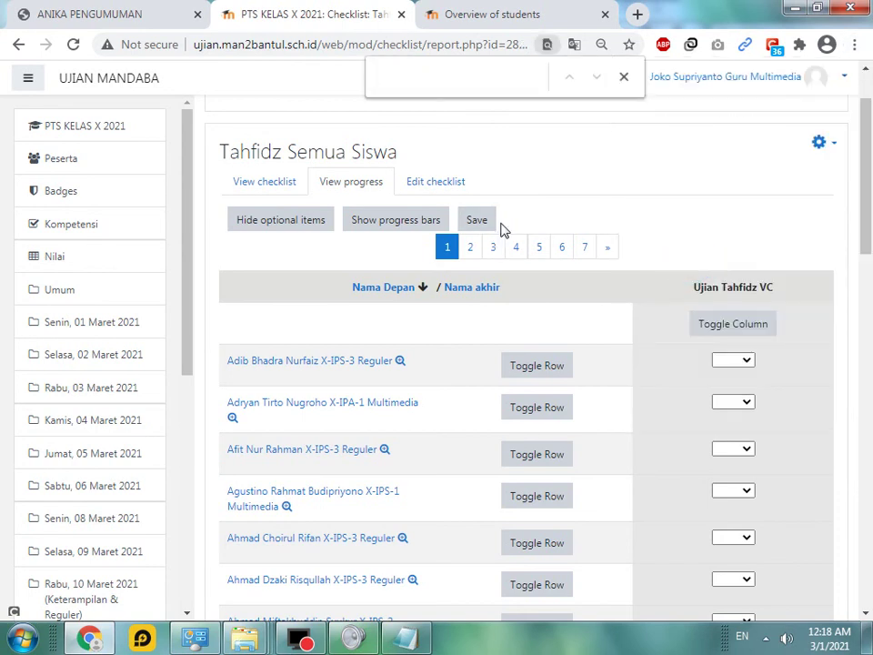
{"action": "mouse_move", "coordinate": [82, 642]}
{"action": "left_click", "coordinate": [624, 86]}
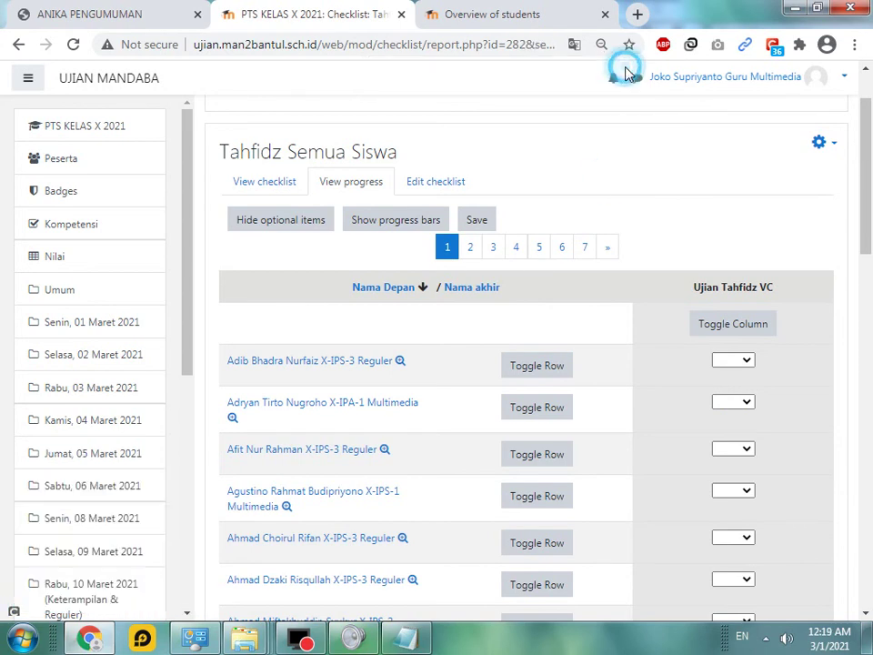
Search the checklist page for "a" and look through the matches in the student list.
{"action": "left_click", "coordinate": [855, 53]}
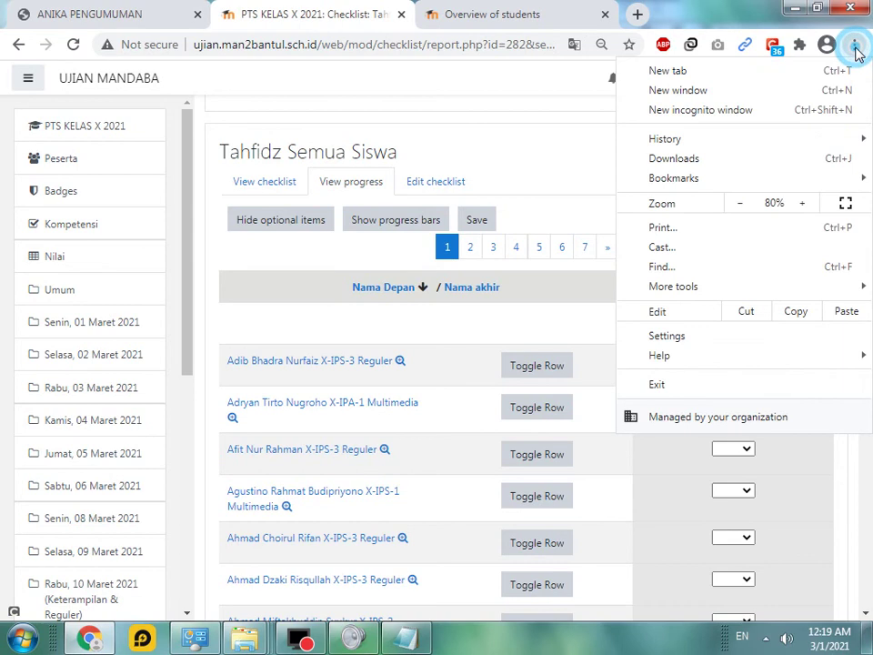
{"action": "left_click", "coordinate": [687, 269]}
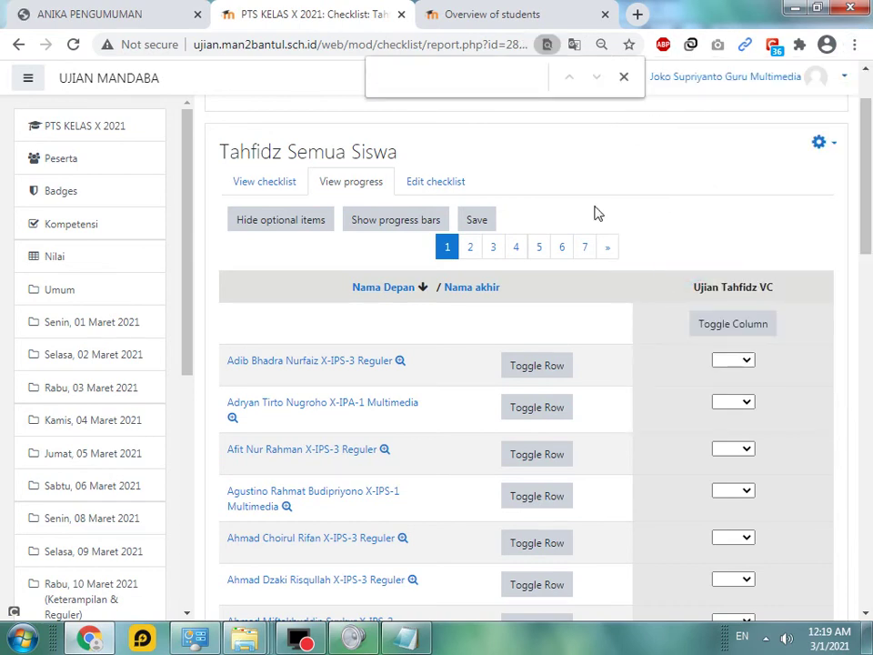
{"action": "left_click_drag", "start_coordinate": [868, 159], "coordinate": [870, 93]}
{"action": "left_click", "coordinate": [444, 75]}
{"action": "type", "text": "a"}
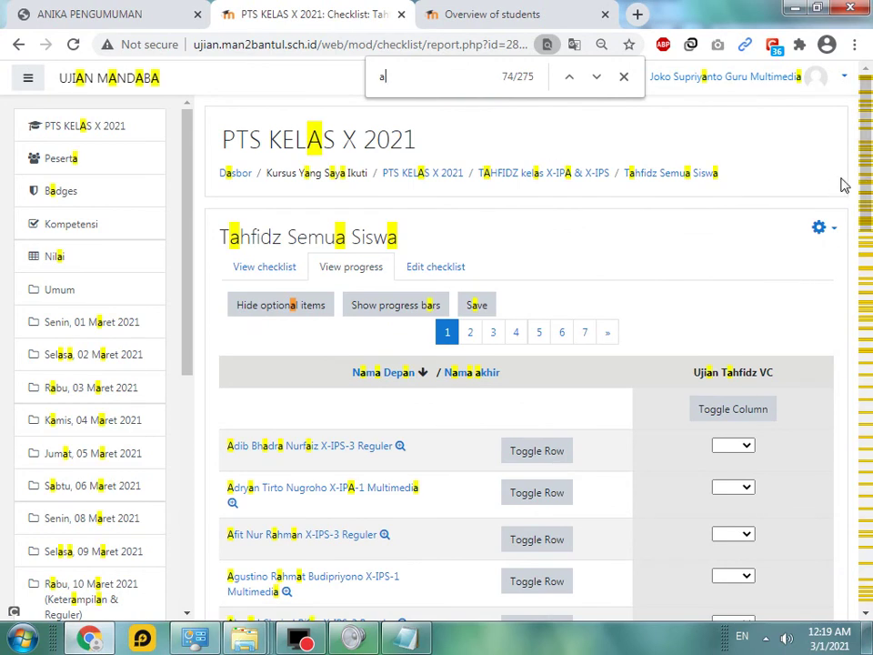
{"action": "left_click_drag", "start_coordinate": [869, 163], "coordinate": [869, 577]}
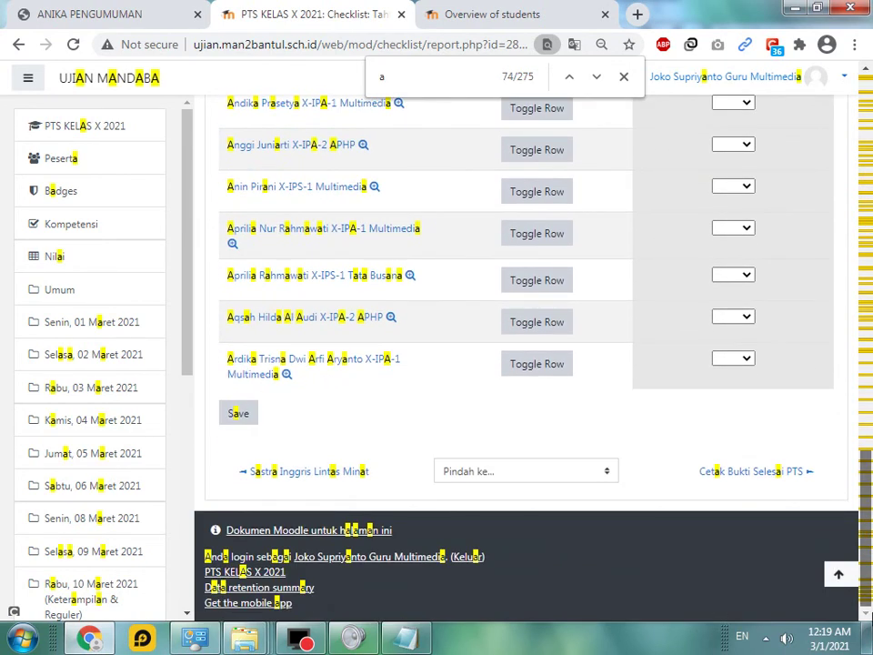
{"action": "scroll", "coordinate": [869, 334], "scroll_direction": "up", "scroll_amount": 1}
{"action": "left_click_drag", "start_coordinate": [866, 472], "coordinate": [869, 82]}
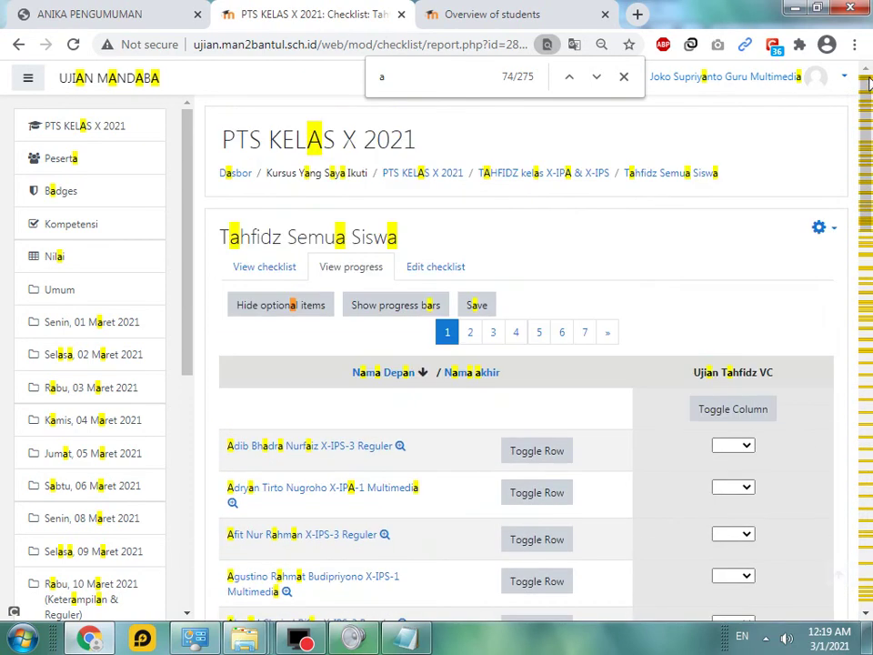
Open page 7 of the student list, reverse the sorting by Nama Depan and reload the report.
{"action": "left_click", "coordinate": [585, 331]}
{"action": "left_click_drag", "start_coordinate": [868, 244], "coordinate": [868, 273]}
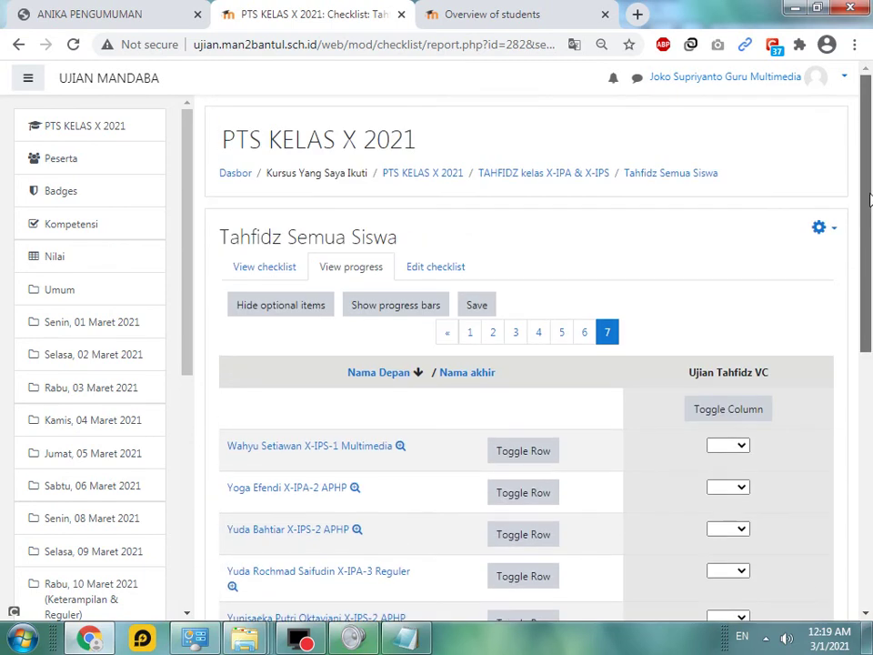
{"action": "left_click", "coordinate": [376, 380]}
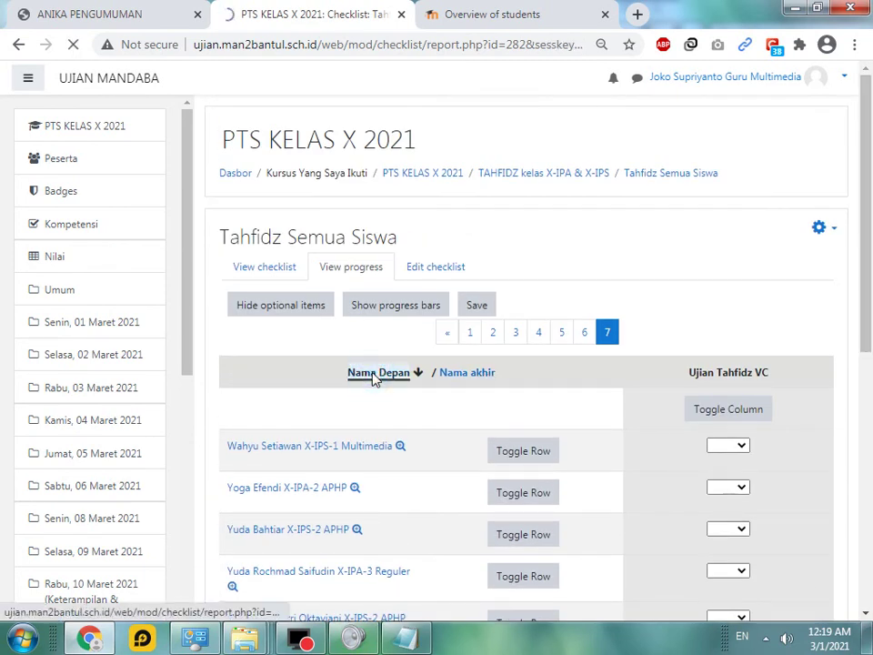
{"action": "scroll", "coordinate": [862, 189], "scroll_direction": "down", "scroll_amount": 1}
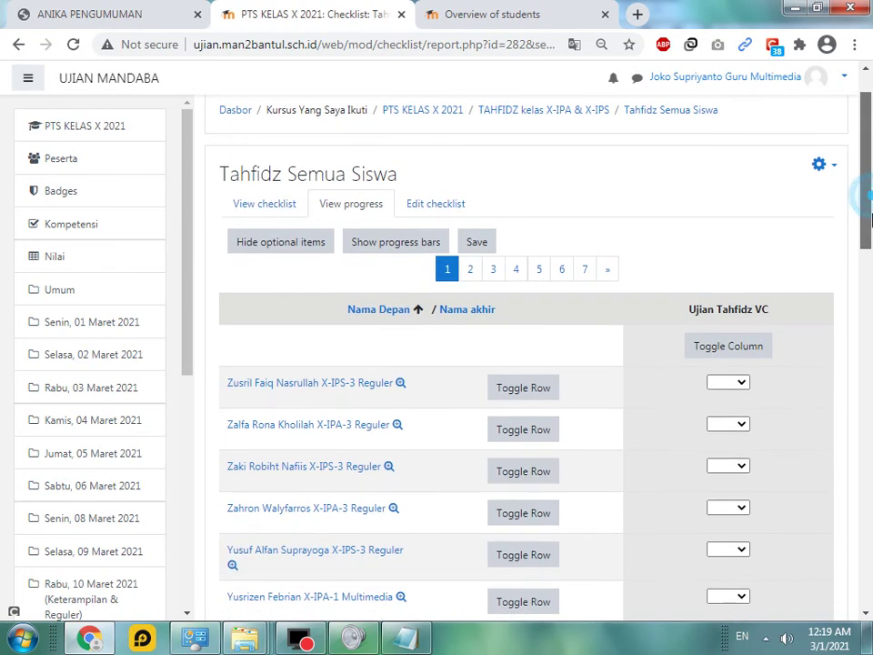
{"action": "left_click", "coordinate": [71, 42]}
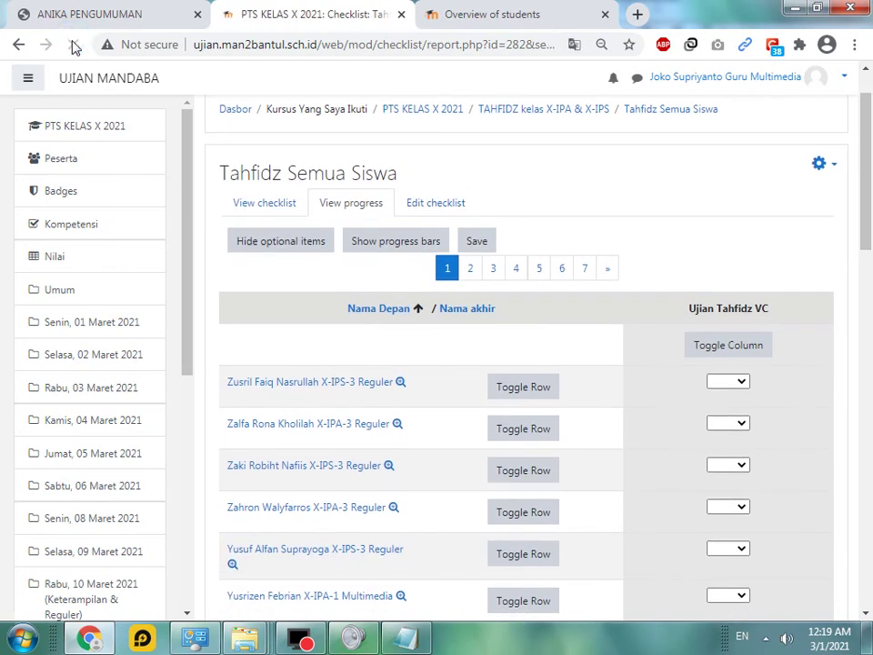
{"action": "mouse_move", "coordinate": [866, 191]}
{"action": "left_mouse_down"}
{"action": "mouse_move", "coordinate": [868, 574]}
{"action": "mouse_move", "coordinate": [868, 205]}
{"action": "left_mouse_up"}
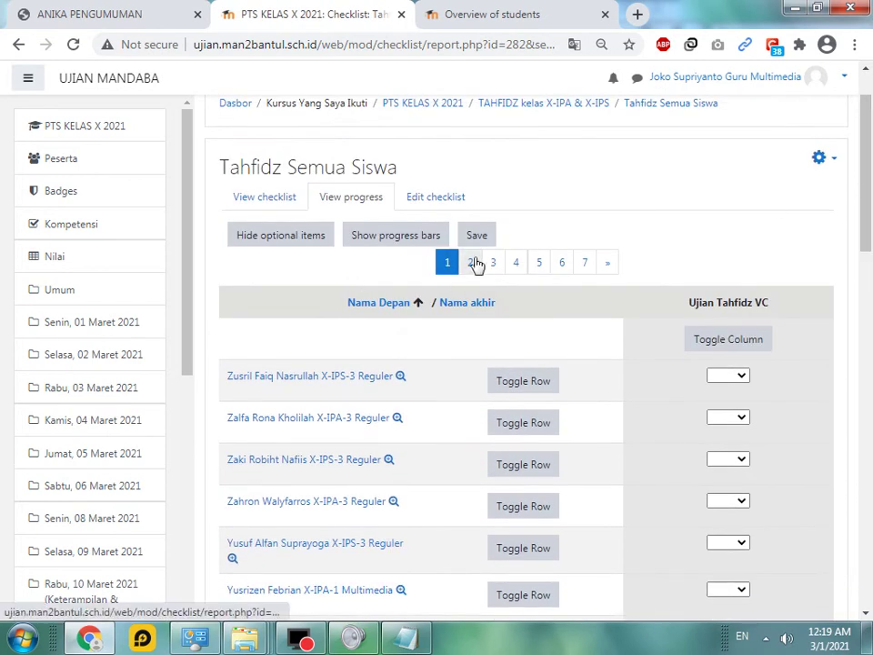
Look at page 2 of the student list, return to page 1 and sort the students by Nama akhir.
{"action": "left_click", "coordinate": [470, 264]}
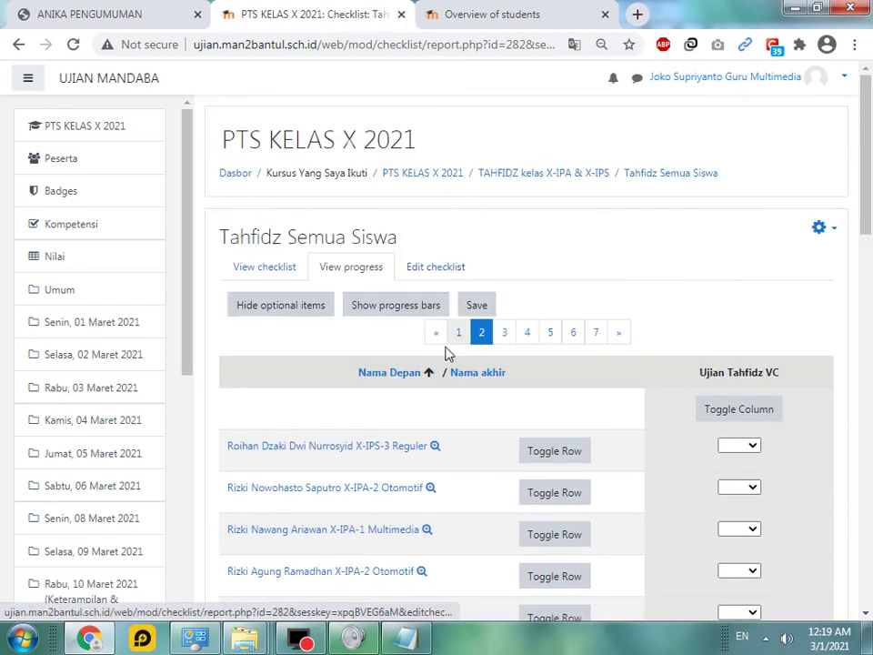
{"action": "left_click", "coordinate": [457, 331]}
{"action": "scroll", "coordinate": [869, 182], "scroll_direction": "down", "scroll_amount": 2}
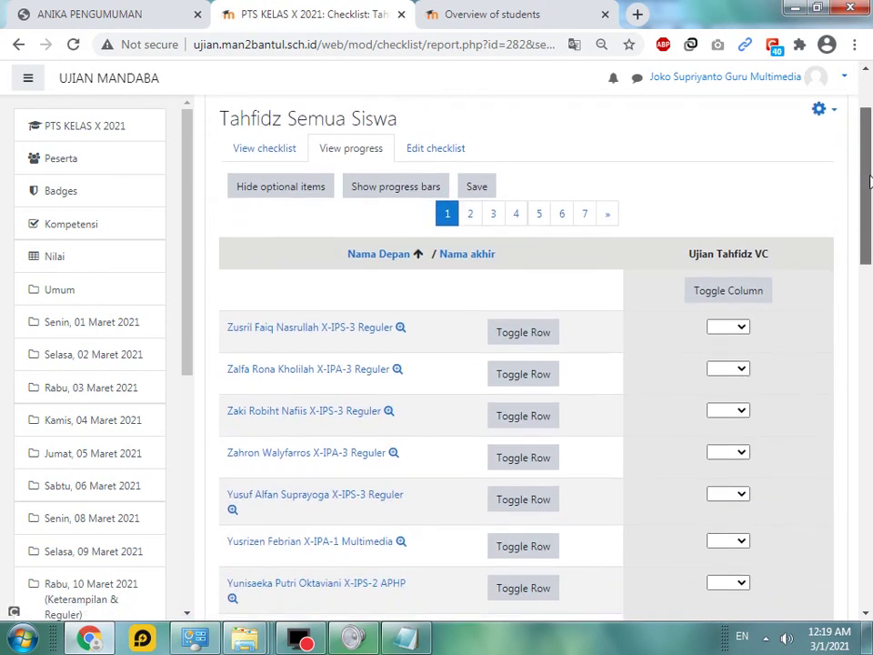
{"action": "left_click", "coordinate": [483, 256]}
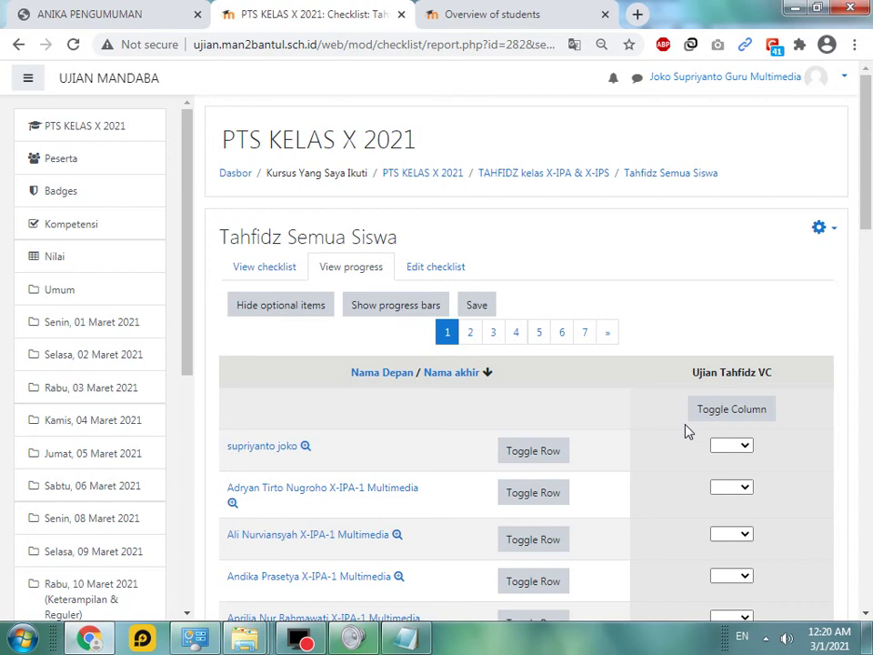
Try both Ya and Tidak for the first student's Ujian Tahfidz VC check, settle on Ya and save the checks.
{"action": "left_click", "coordinate": [745, 446]}
{"action": "left_click", "coordinate": [726, 474]}
{"action": "left_click", "coordinate": [742, 443]}
{"action": "left_click", "coordinate": [739, 489]}
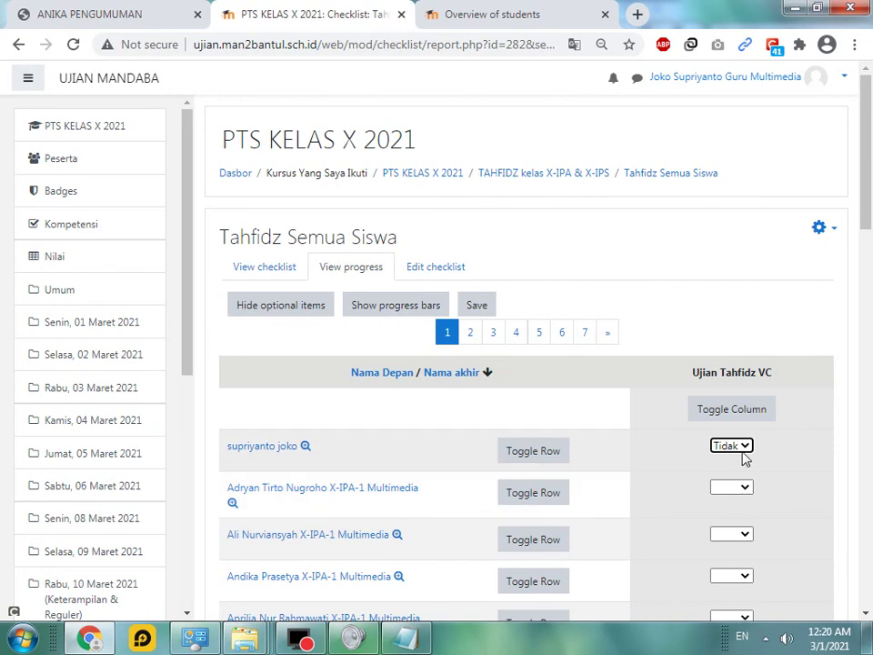
{"action": "left_click", "coordinate": [744, 447]}
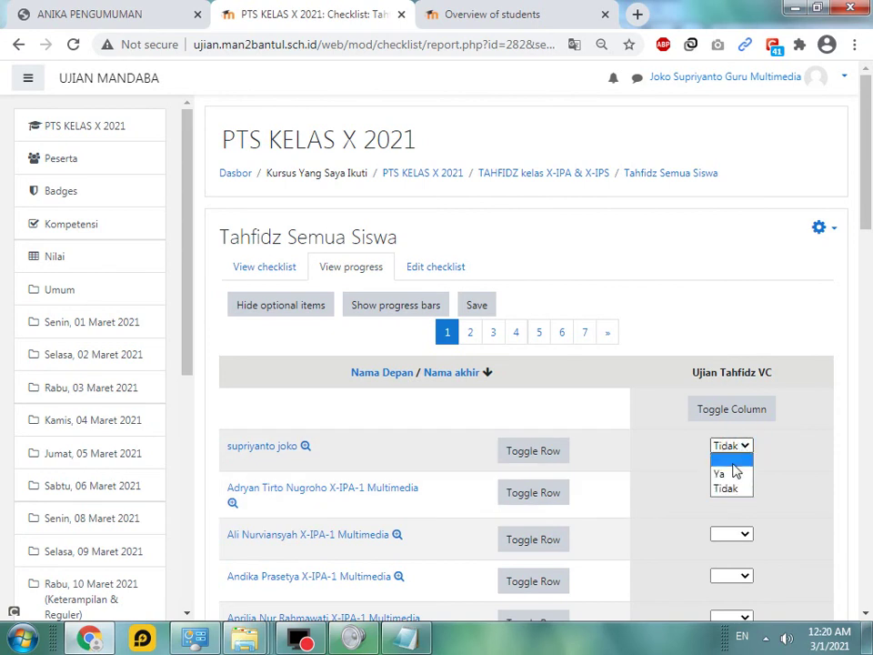
{"action": "left_click", "coordinate": [727, 474]}
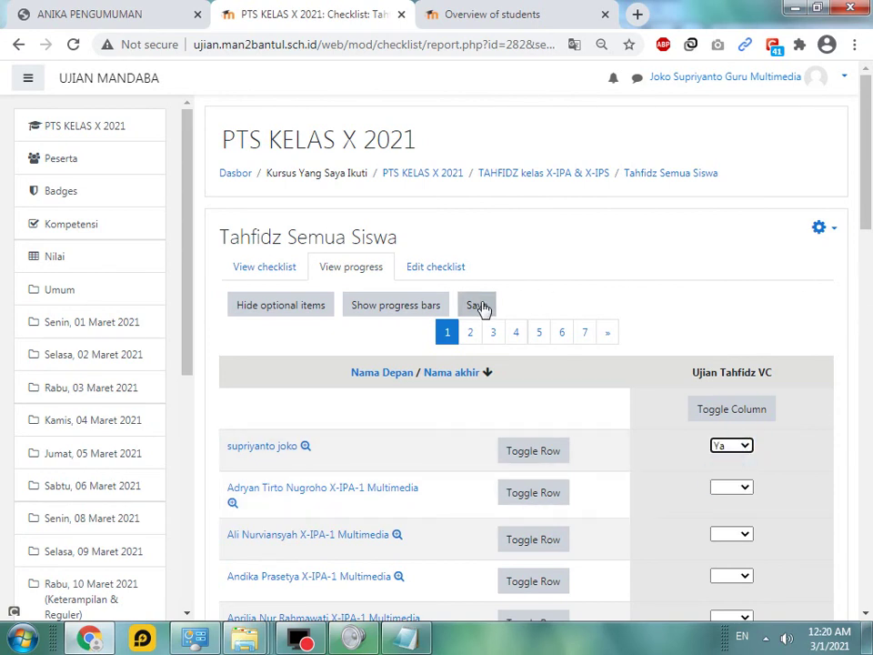
{"action": "left_click", "coordinate": [479, 307]}
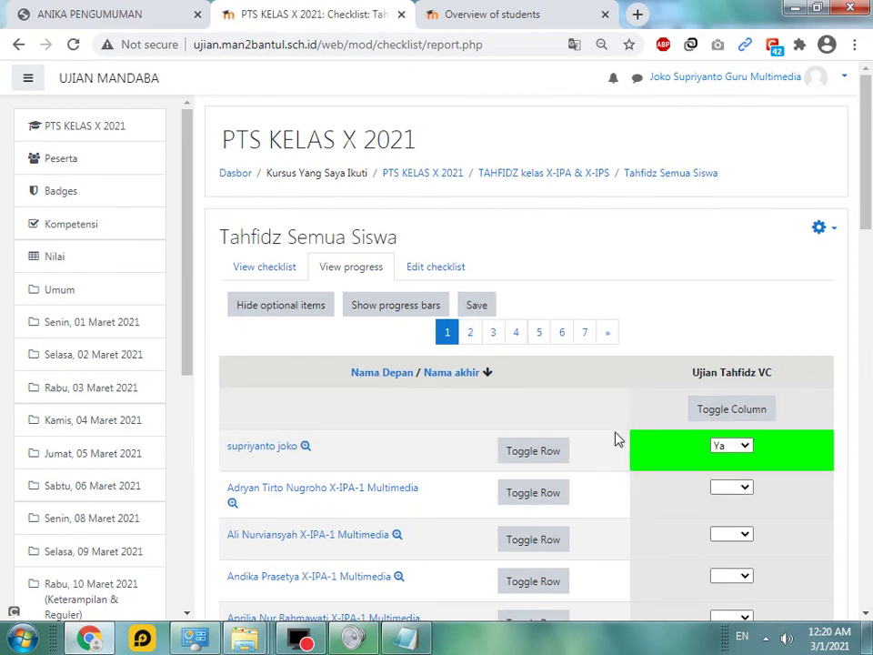
Set the second student's Ujian Tahfidz VC check to Tidak and save the checks.
{"action": "left_click", "coordinate": [742, 488]}
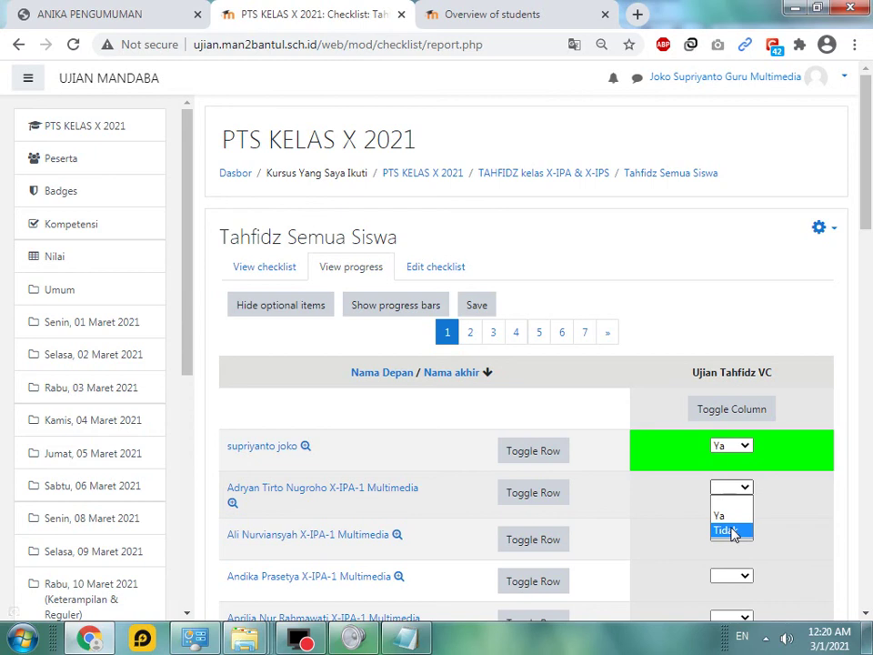
{"action": "left_click", "coordinate": [740, 487]}
{"action": "left_click", "coordinate": [741, 486]}
{"action": "left_click", "coordinate": [725, 529]}
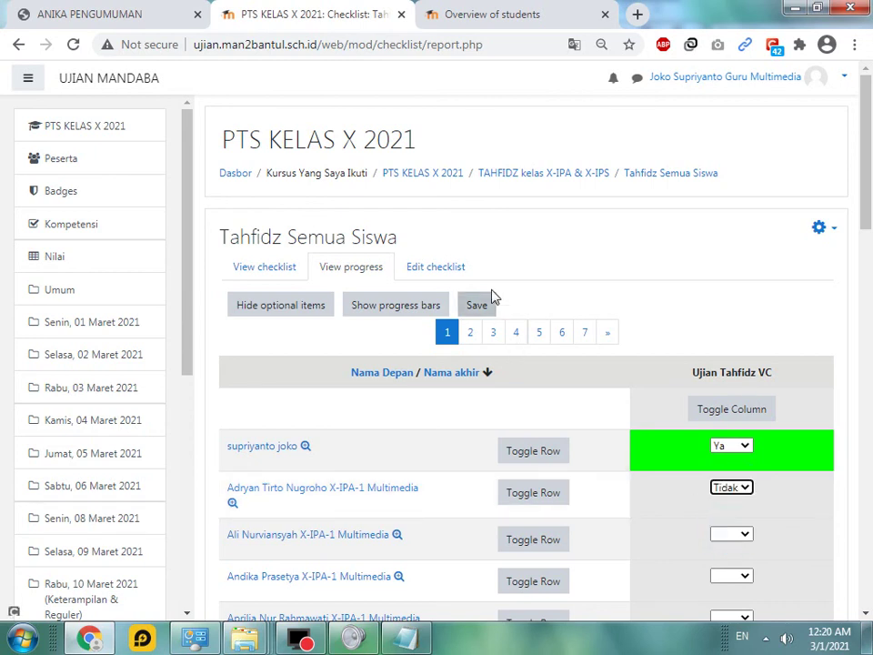
{"action": "left_click", "coordinate": [477, 306]}
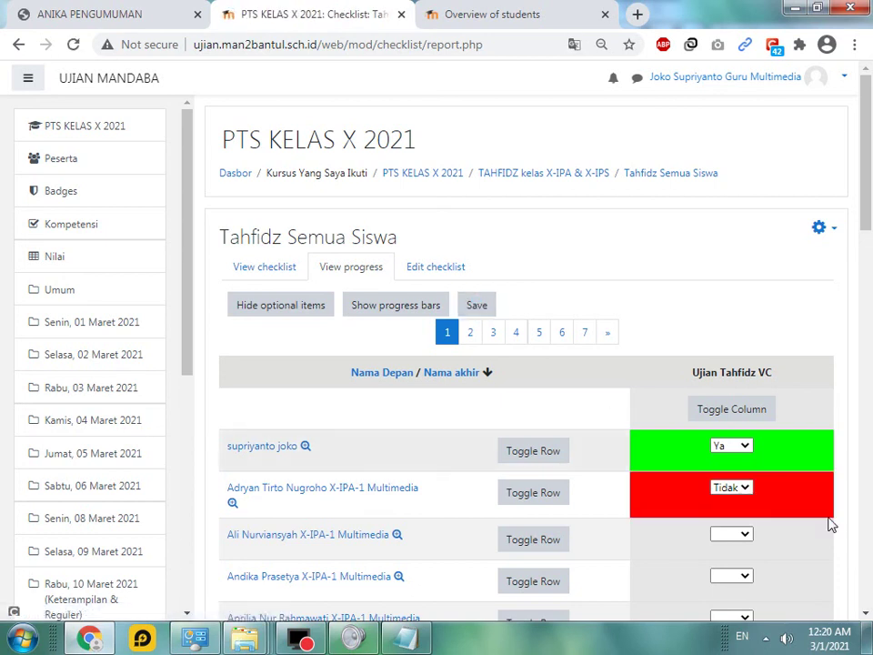
Reset the second student's Ujian Tahfidz VC check to blank and save the checks.
{"action": "left_click", "coordinate": [741, 489]}
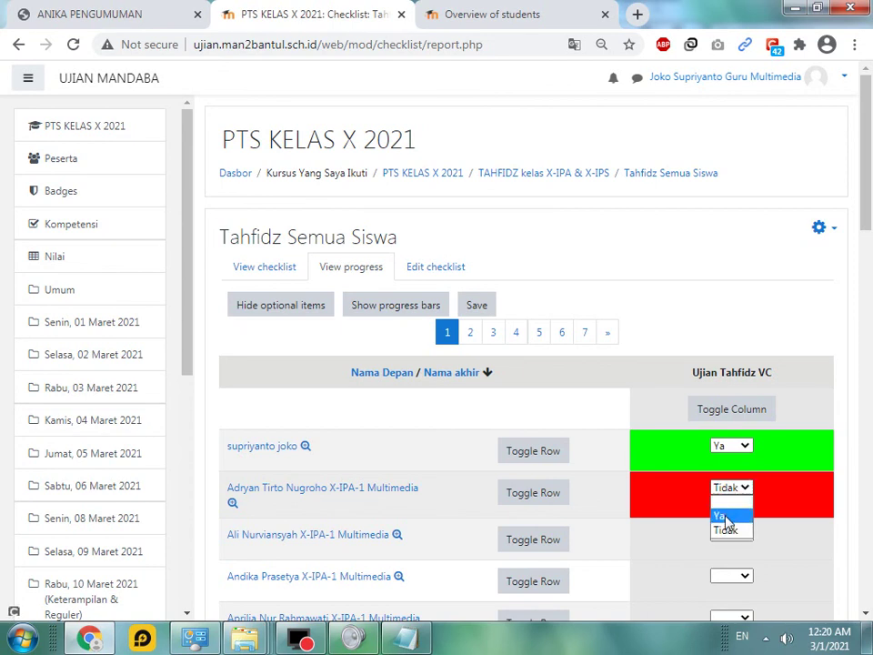
{"action": "left_click", "coordinate": [723, 503]}
{"action": "left_click", "coordinate": [479, 309]}
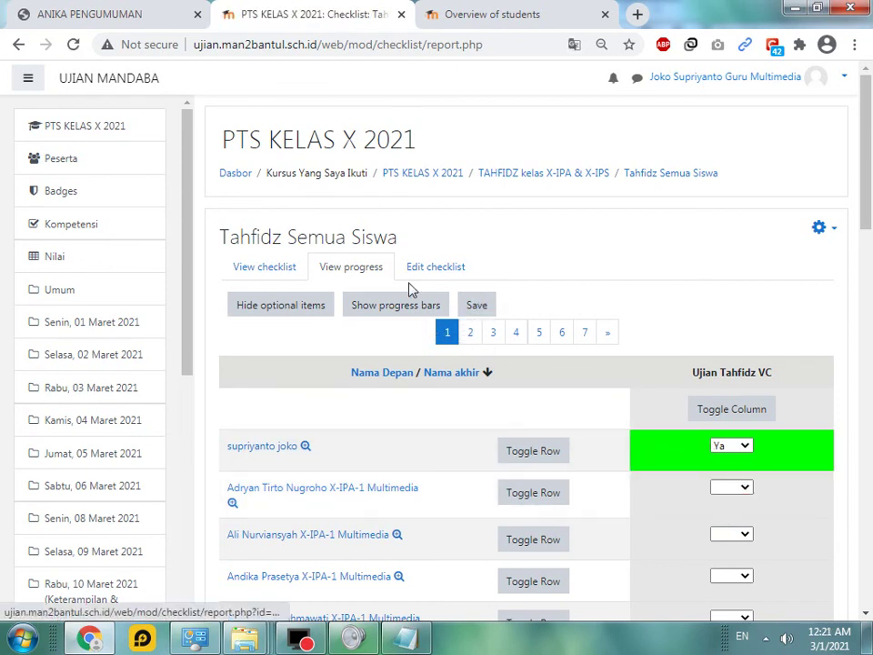
Look at the checklist's own view and its editing page, and review the saved checks in the progress view.
{"action": "left_click", "coordinate": [275, 273]}
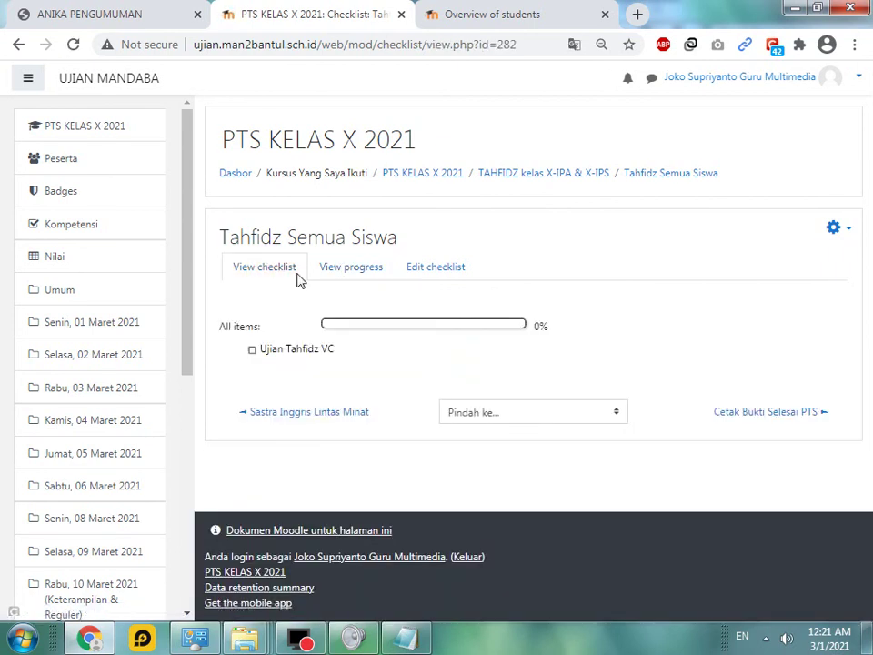
{"action": "left_click", "coordinate": [351, 269]}
{"action": "left_click", "coordinate": [417, 269]}
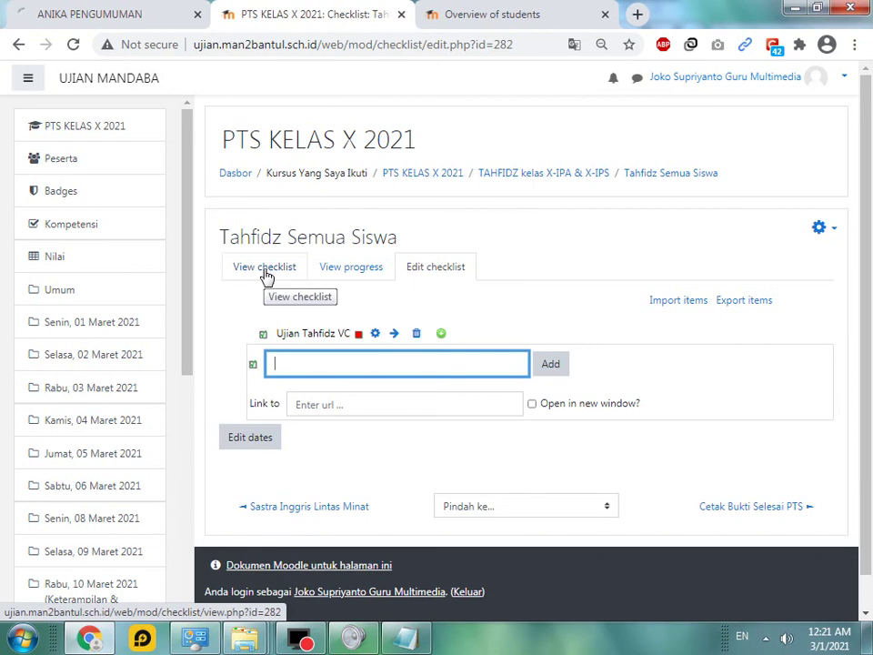
{"action": "left_click", "coordinate": [266, 273]}
{"action": "left_click", "coordinate": [356, 272]}
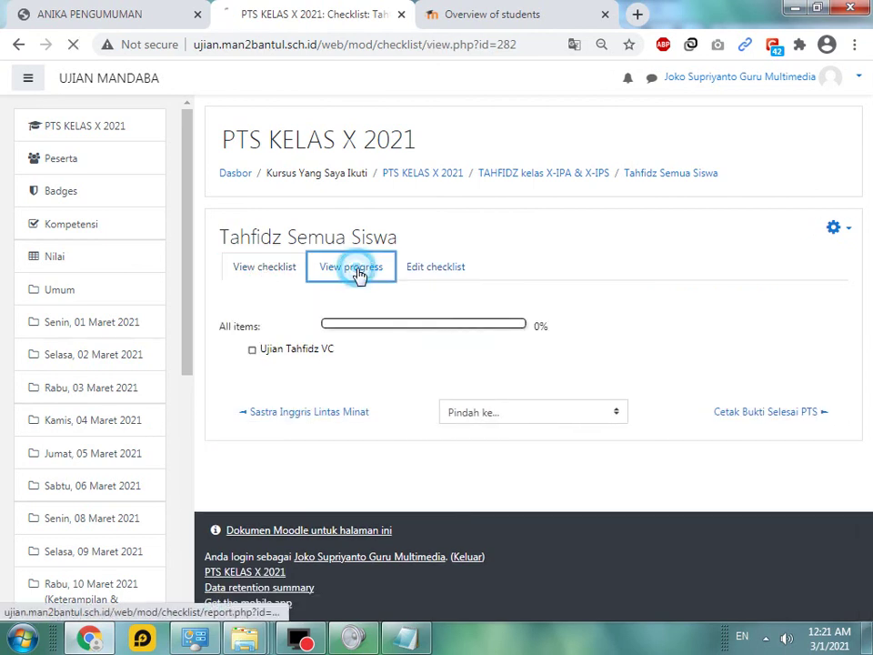
{"action": "scroll", "coordinate": [715, 366], "scroll_direction": "down", "scroll_amount": 3}
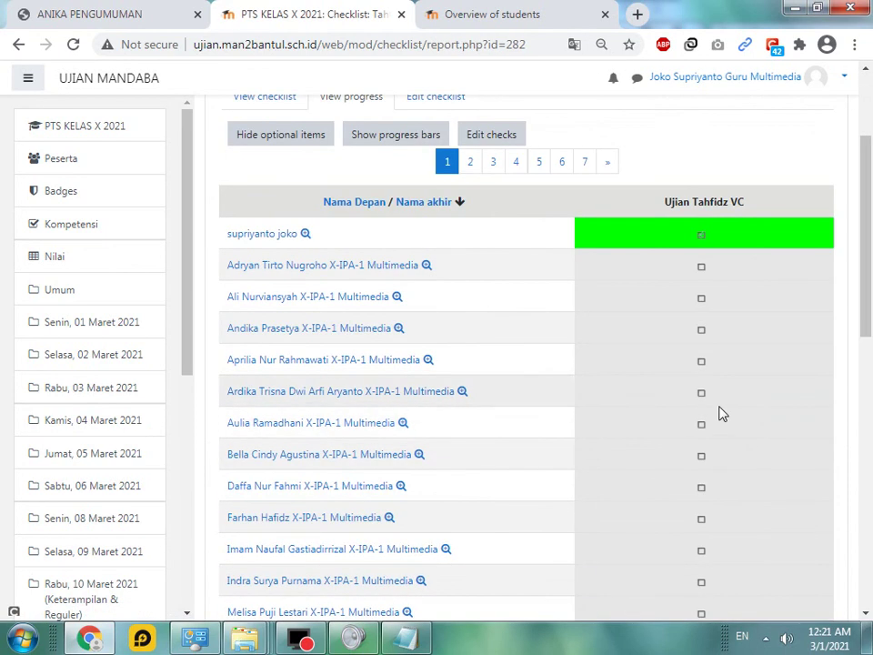
{"action": "scroll", "coordinate": [719, 413], "scroll_direction": "up", "scroll_amount": 2}
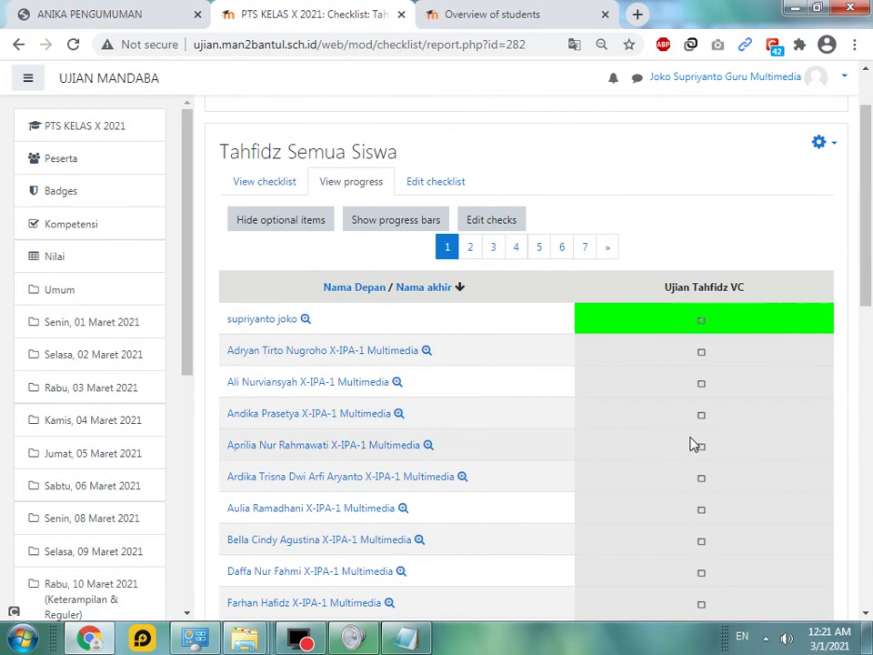
{"action": "scroll", "coordinate": [692, 442], "scroll_direction": "up", "scroll_amount": 2}
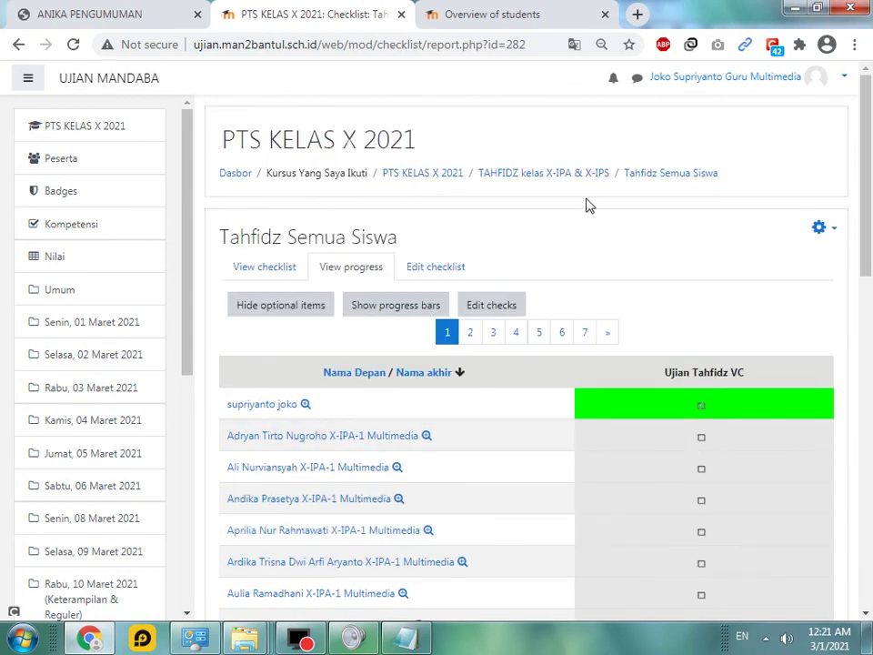
Return to the course page at the TAHFIDZ kelas X-IPA & X-IPS section and view the sections above it.
{"action": "left_click", "coordinate": [500, 175]}
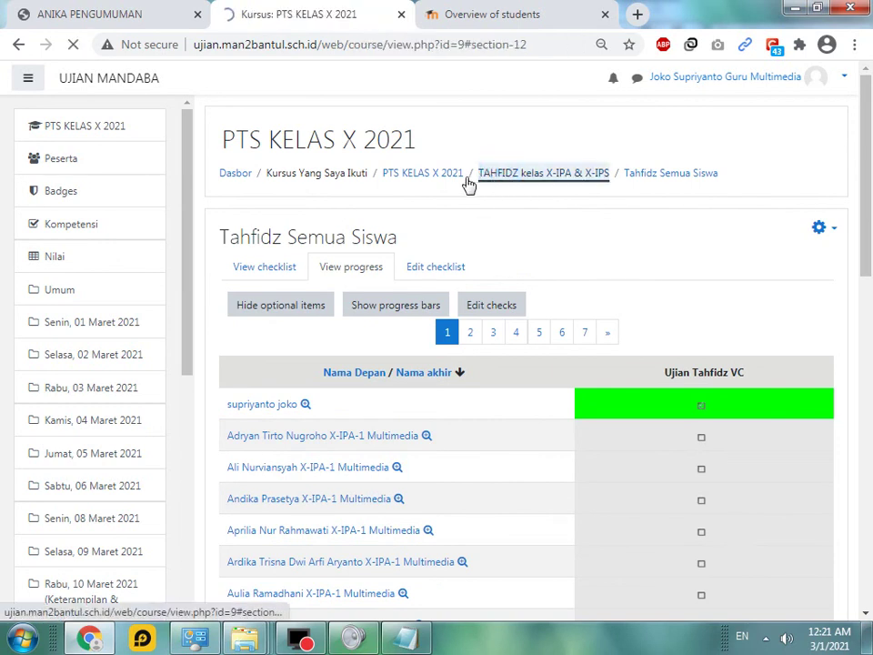
{"action": "scroll", "coordinate": [770, 466], "scroll_direction": "up", "scroll_amount": 4}
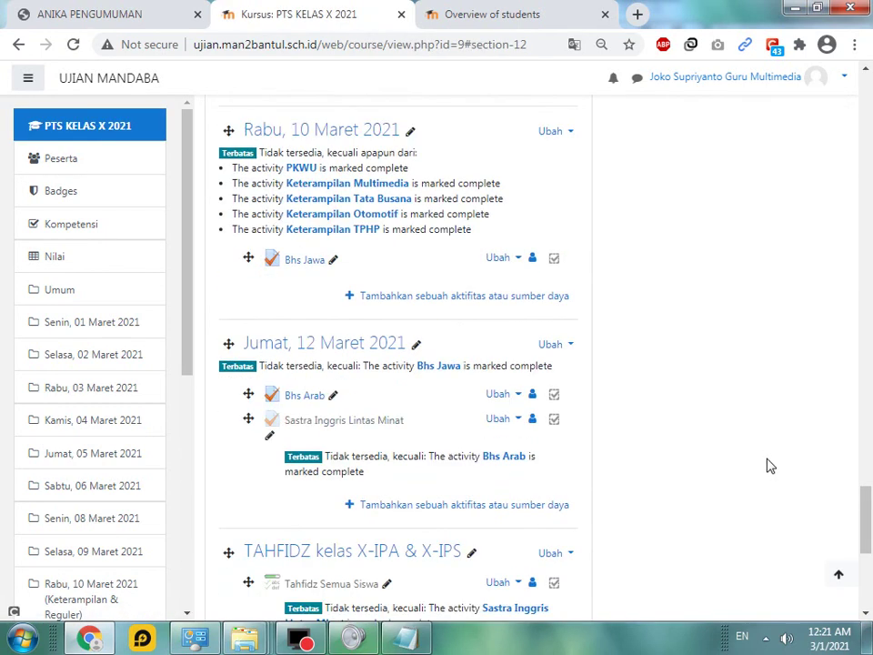
Look at the course page's Auto Attendance and Checklist overview blocks and its exam sections, ending at Cetak Bukti Selesai Mengikuti PTS.
{"action": "scroll", "coordinate": [769, 465], "scroll_direction": "up", "scroll_amount": 10}
{"action": "left_click_drag", "start_coordinate": [866, 446], "coordinate": [869, 143]}
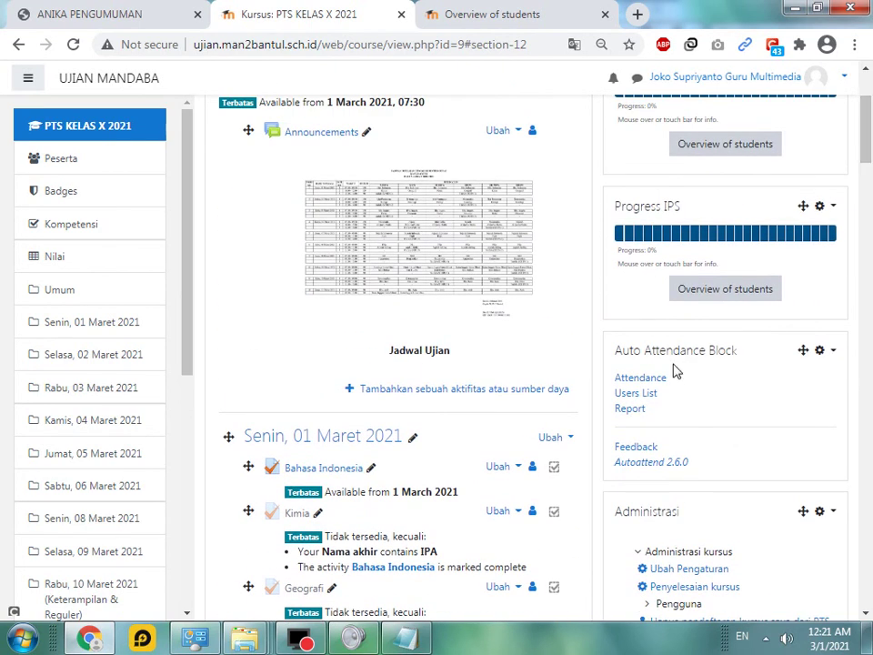
{"action": "scroll", "coordinate": [394, 195], "scroll_direction": "down", "scroll_amount": 3}
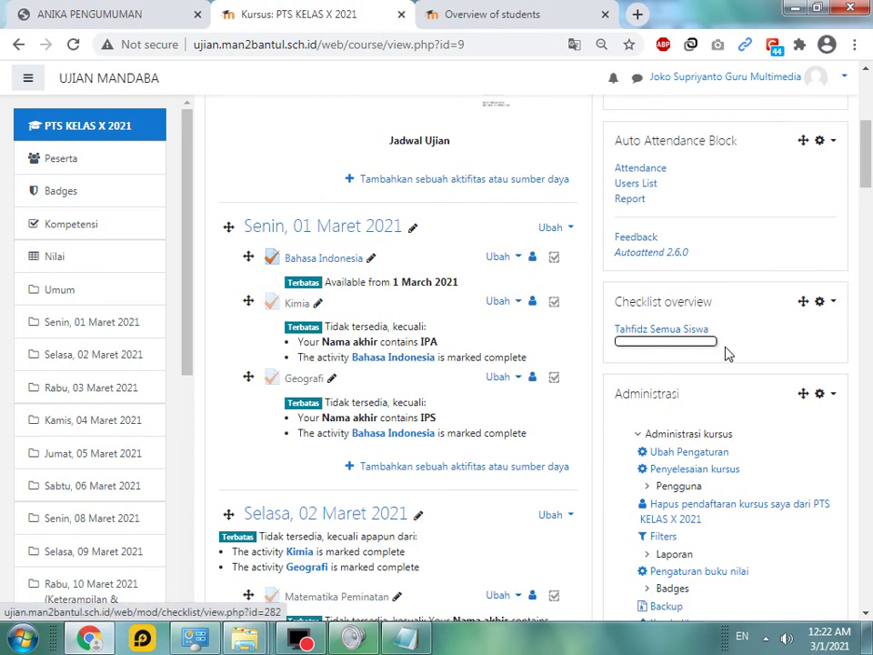
{"action": "left_click_drag", "start_coordinate": [864, 150], "coordinate": [854, 354]}
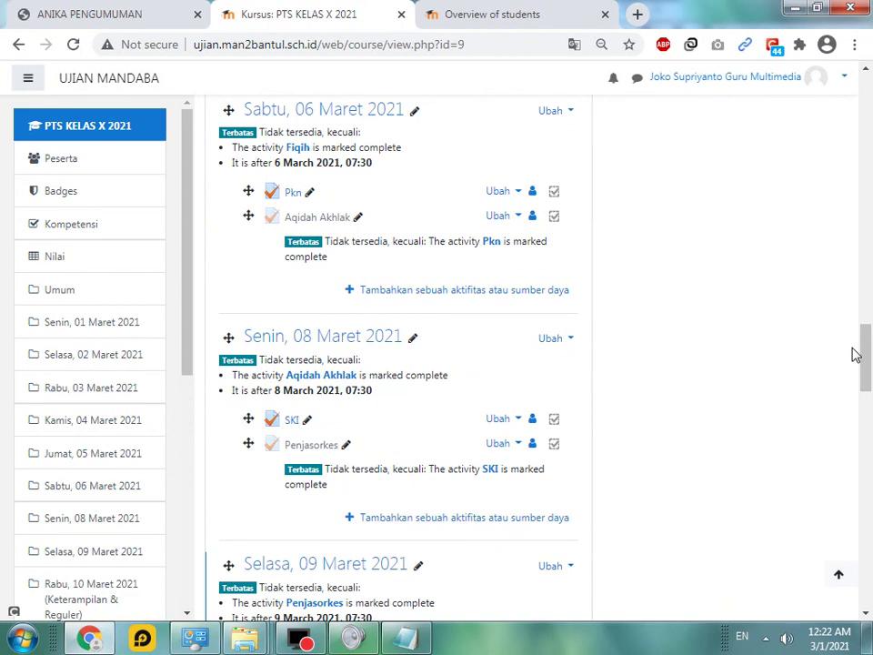
{"action": "left_click_drag", "start_coordinate": [869, 360], "coordinate": [868, 573]}
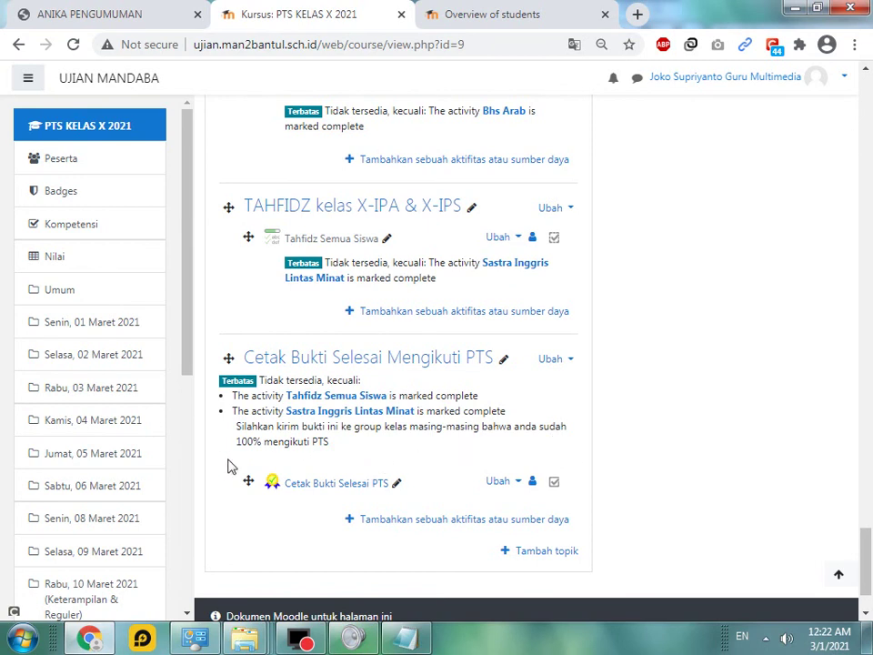
Open the Cetak Bukti Selesai PTS activity in a new tab, get its test certificate, view it and close the certificate window.
{"action": "right_click", "coordinate": [355, 485]}
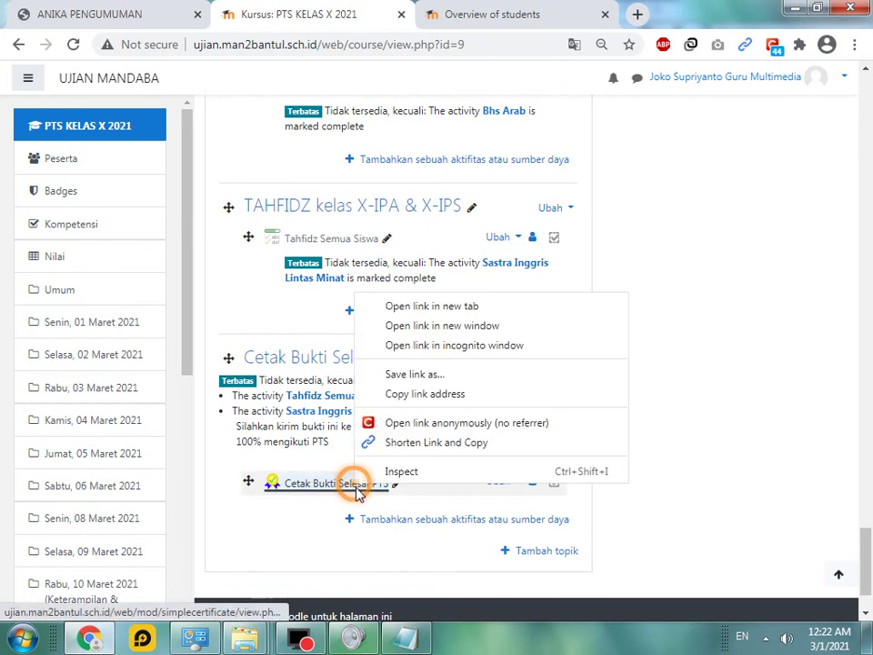
{"action": "left_click", "coordinate": [405, 306]}
{"action": "left_click", "coordinate": [604, 12]}
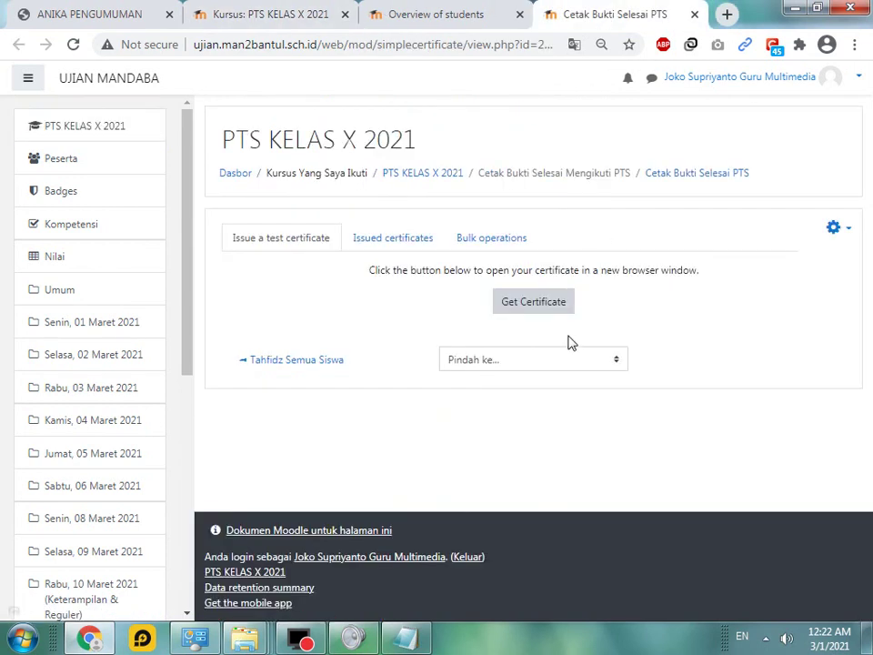
{"action": "left_click", "coordinate": [536, 308]}
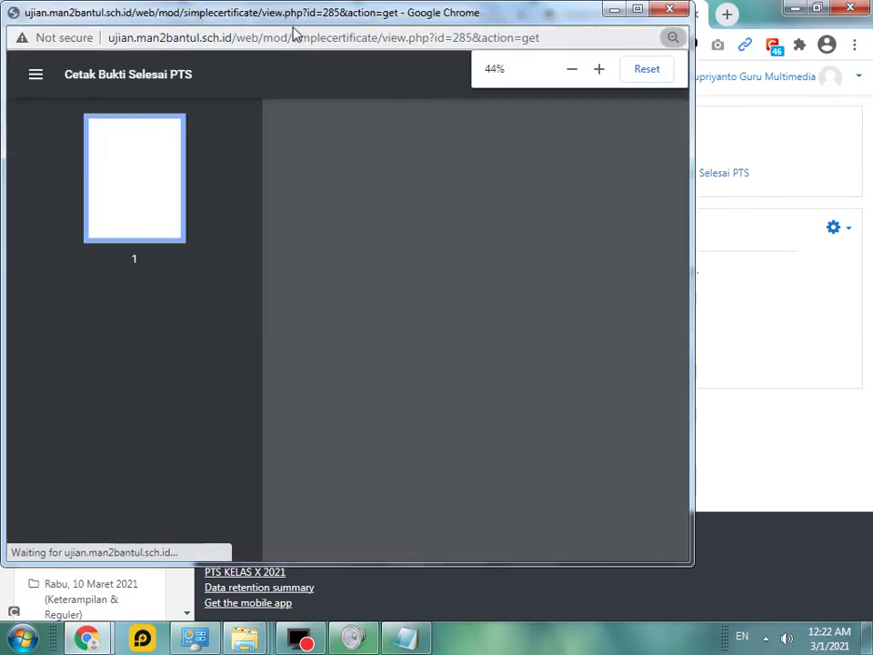
{"action": "left_click_drag", "start_coordinate": [298, 19], "coordinate": [324, 25]}
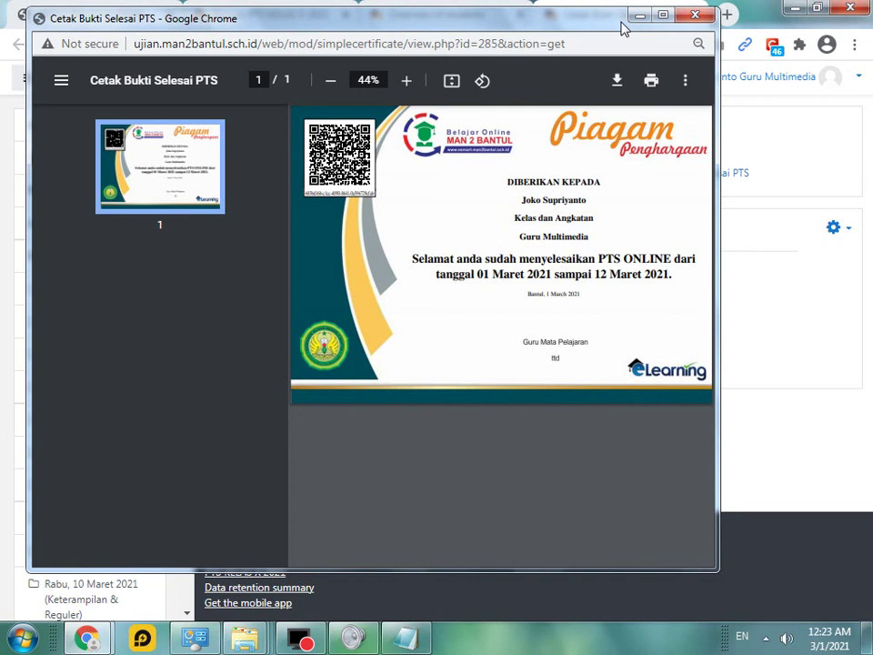
{"action": "left_click", "coordinate": [695, 15]}
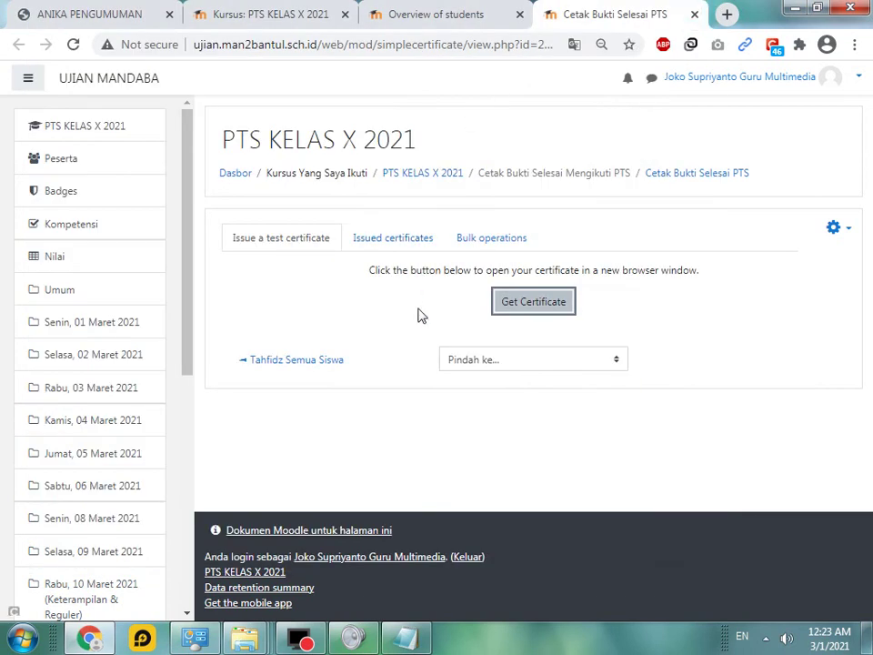
Review the Overview of students report alongside the certificate activity, close the certificate activity's tab and return to the PTS KELAS X 2021 course page.
{"action": "left_click", "coordinate": [423, 13]}
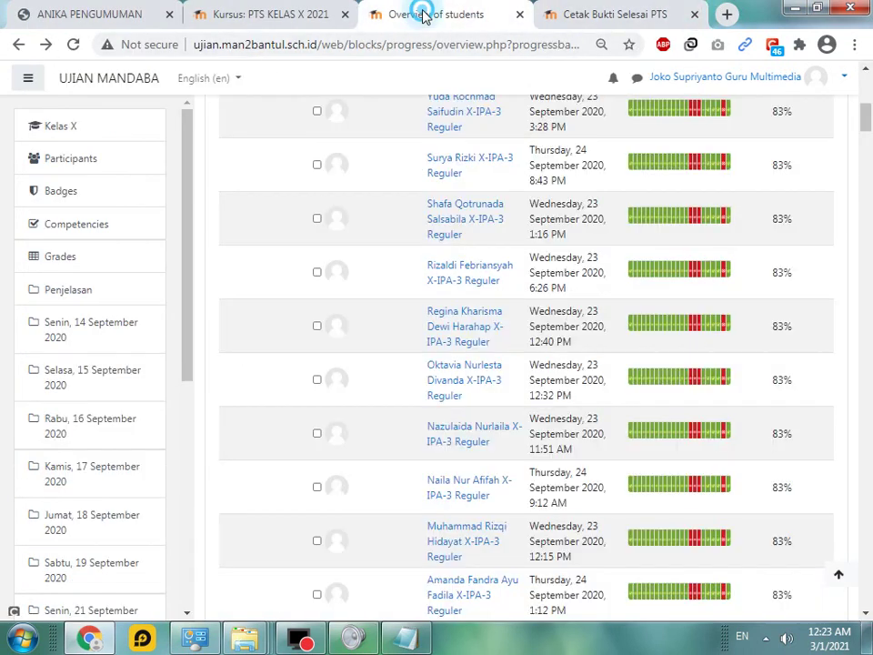
{"action": "left_click", "coordinate": [615, 13]}
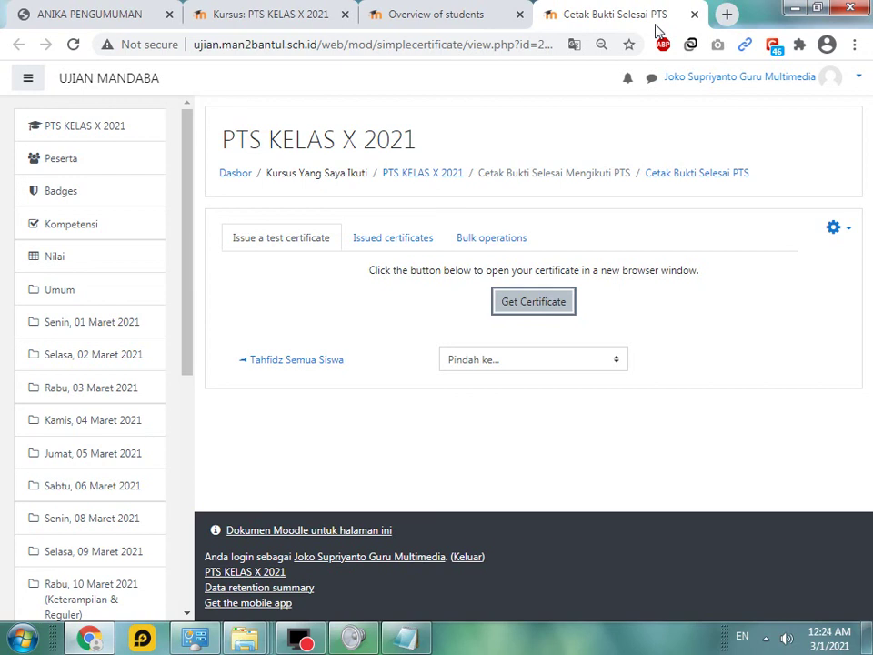
{"action": "left_click", "coordinate": [445, 15]}
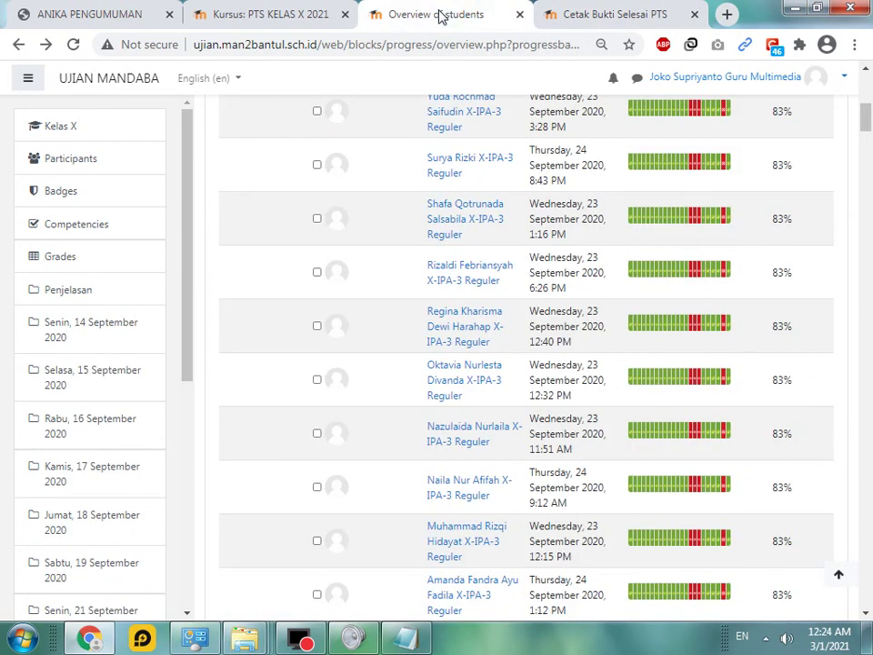
{"action": "left_click", "coordinate": [611, 9]}
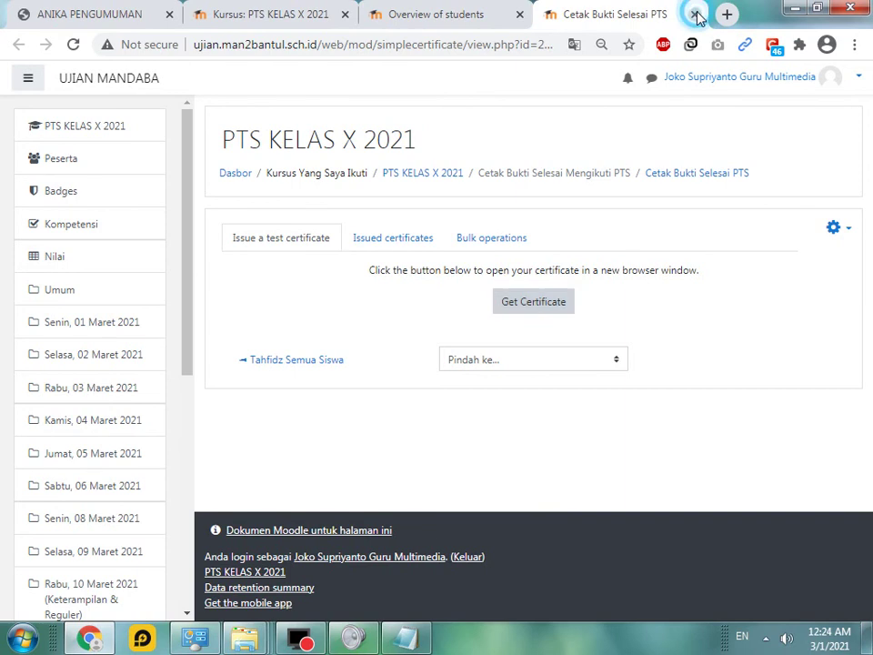
{"action": "left_click", "coordinate": [694, 15]}
{"action": "left_click", "coordinate": [324, 11]}
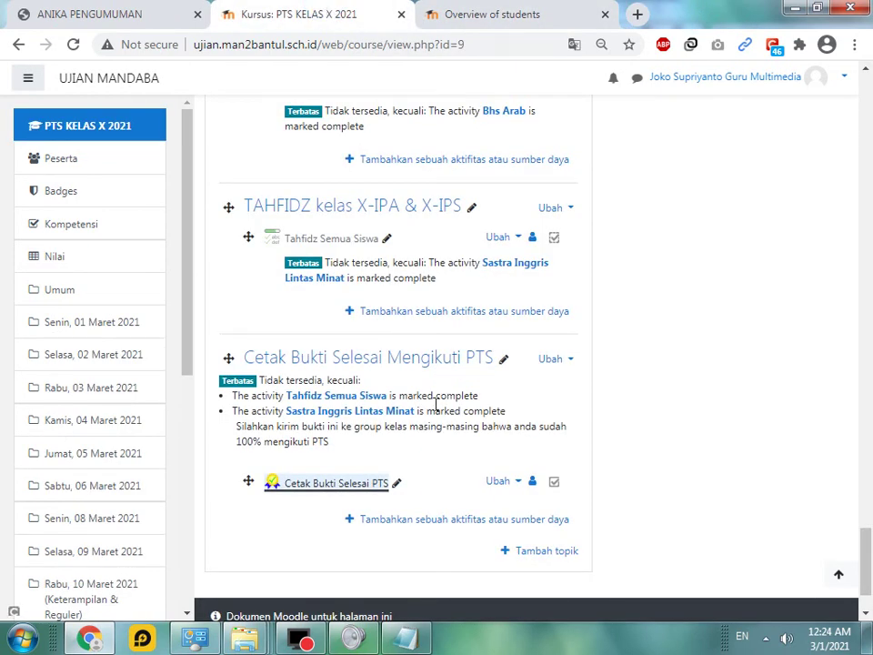
Examine the access restrictions of Cetak Bukti Selesai Mengikuti PTS, highlighting the Sastra Inggris Lintas Minat condition, and return to the start of the course page.
{"action": "scroll", "coordinate": [424, 411], "scroll_direction": "down", "scroll_amount": 2}
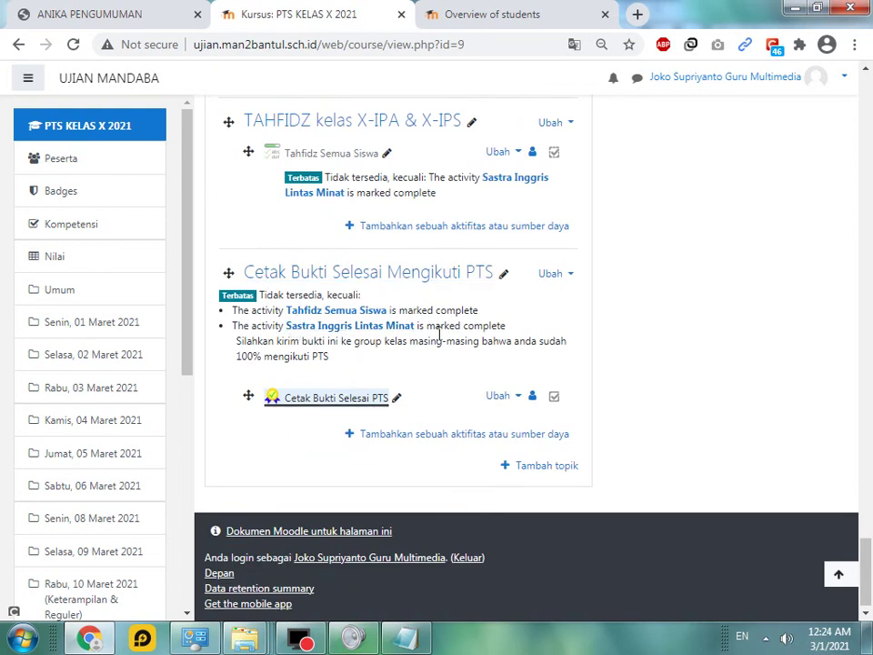
{"action": "left_click_drag", "start_coordinate": [515, 327], "coordinate": [256, 326]}
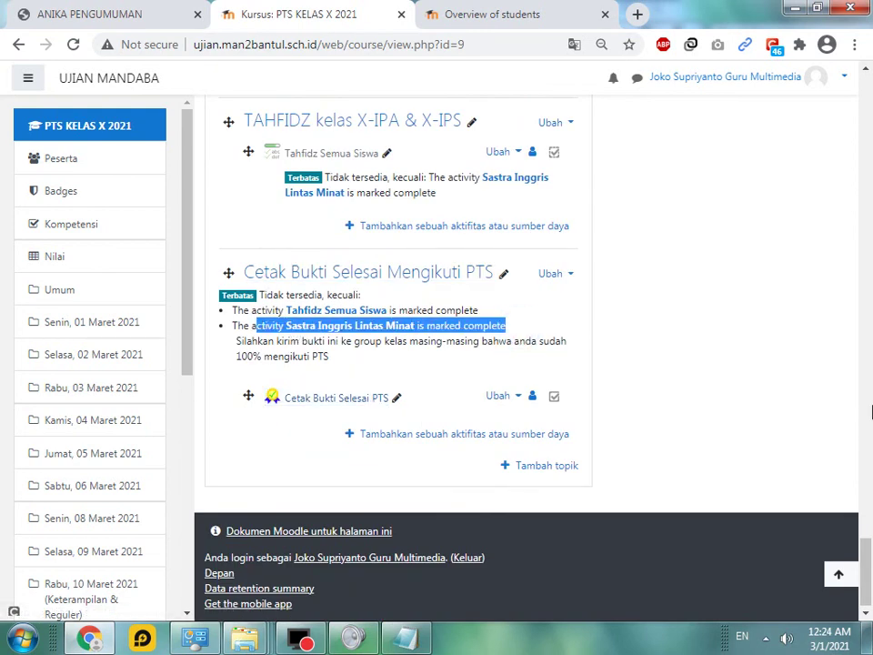
{"action": "mouse_move", "coordinate": [870, 568]}
{"action": "left_mouse_down"}
{"action": "mouse_move", "coordinate": [870, 518]}
{"action": "mouse_move", "coordinate": [866, 569]}
{"action": "left_mouse_up"}
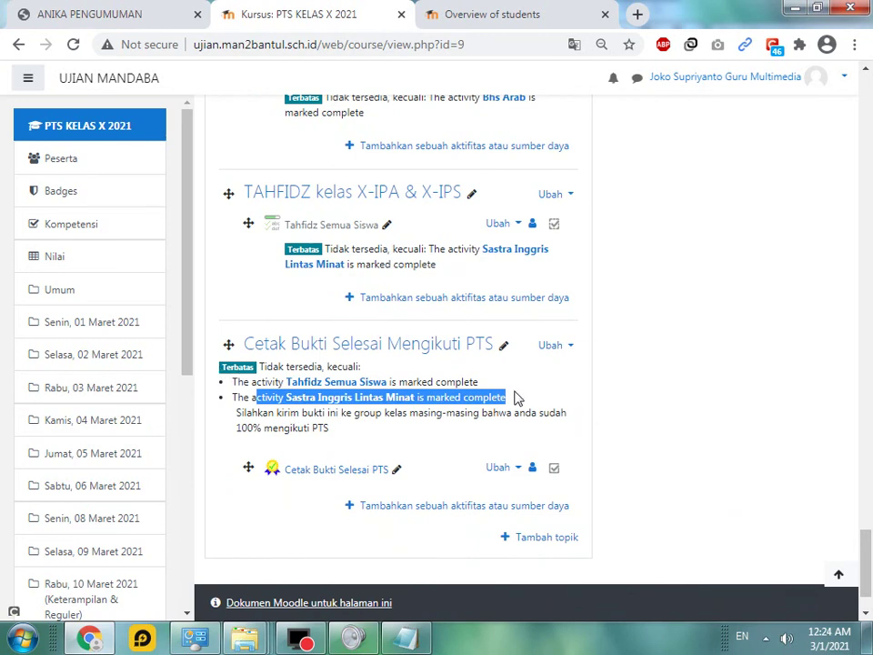
{"action": "left_click_drag", "start_coordinate": [510, 396], "coordinate": [386, 228]}
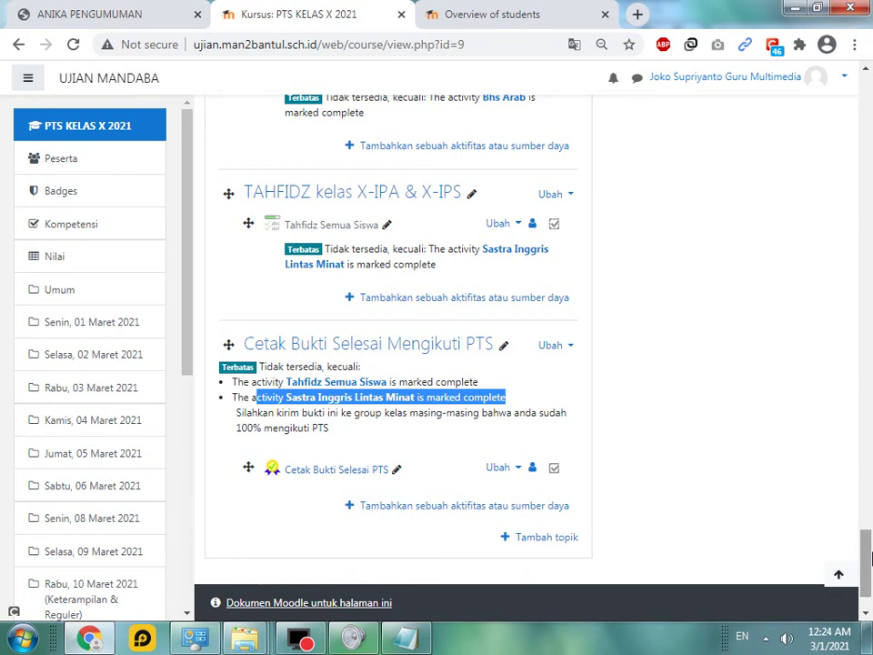
{"action": "left_click_drag", "start_coordinate": [866, 559], "coordinate": [867, 101]}
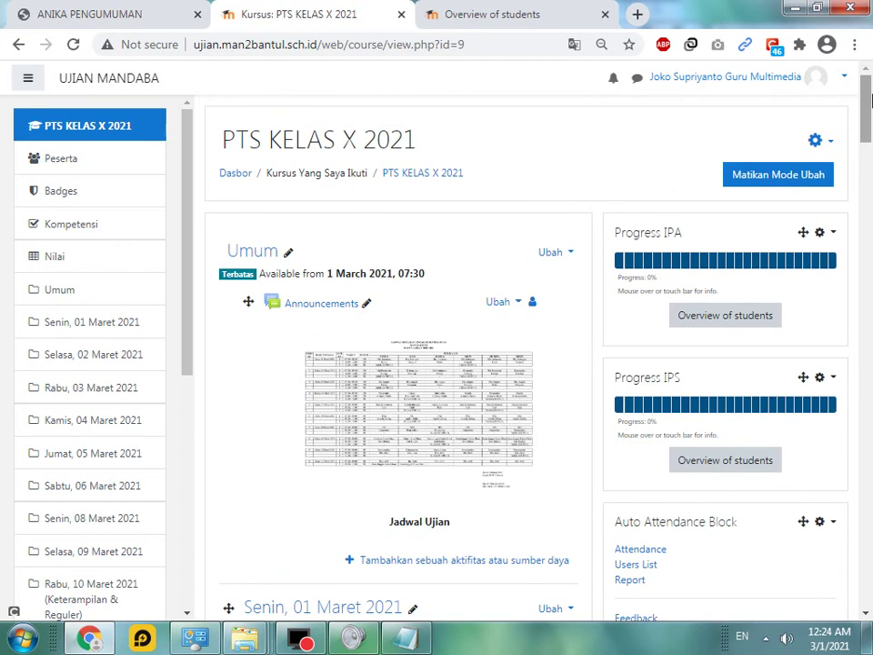